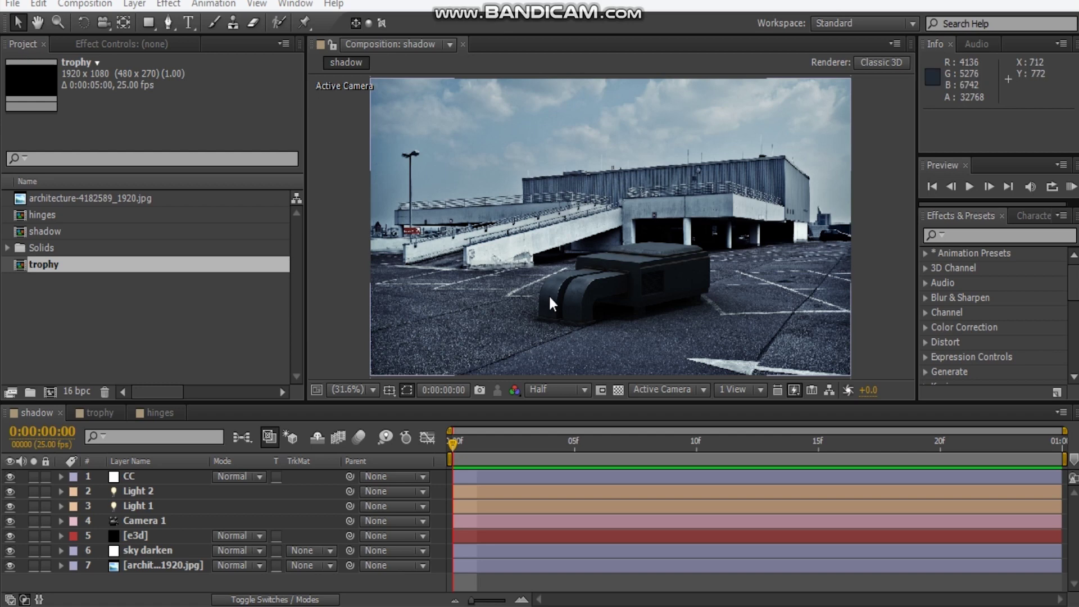
# Hide the CC, light, camera and e3d layers, leaving only sky darken and the background photo visible.
pyautogui.click(897, 270)
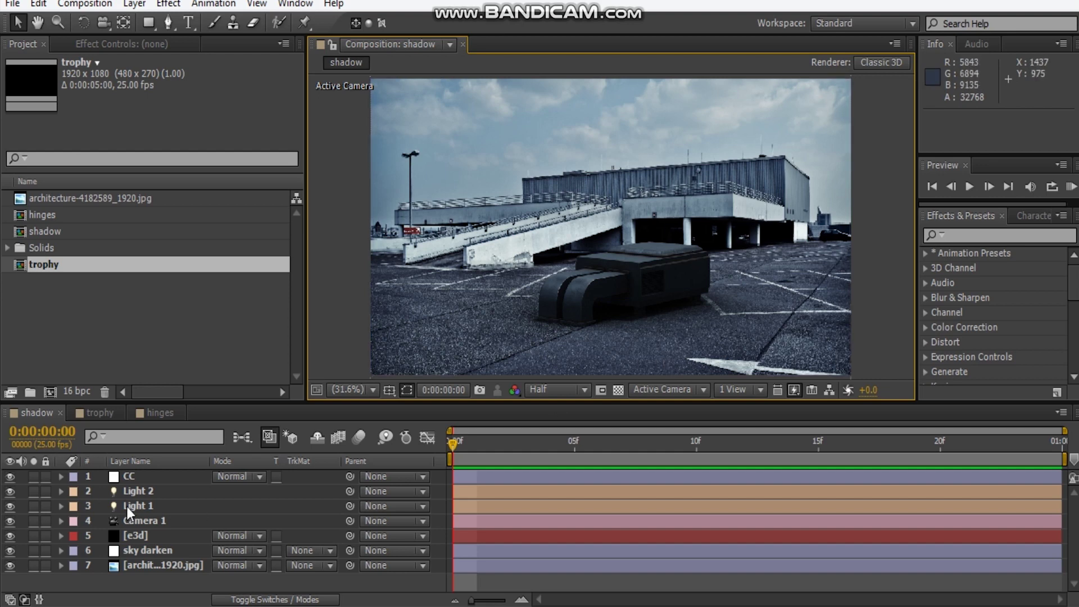
pyautogui.moveTo(13, 478); pyautogui.dragTo(10, 553)
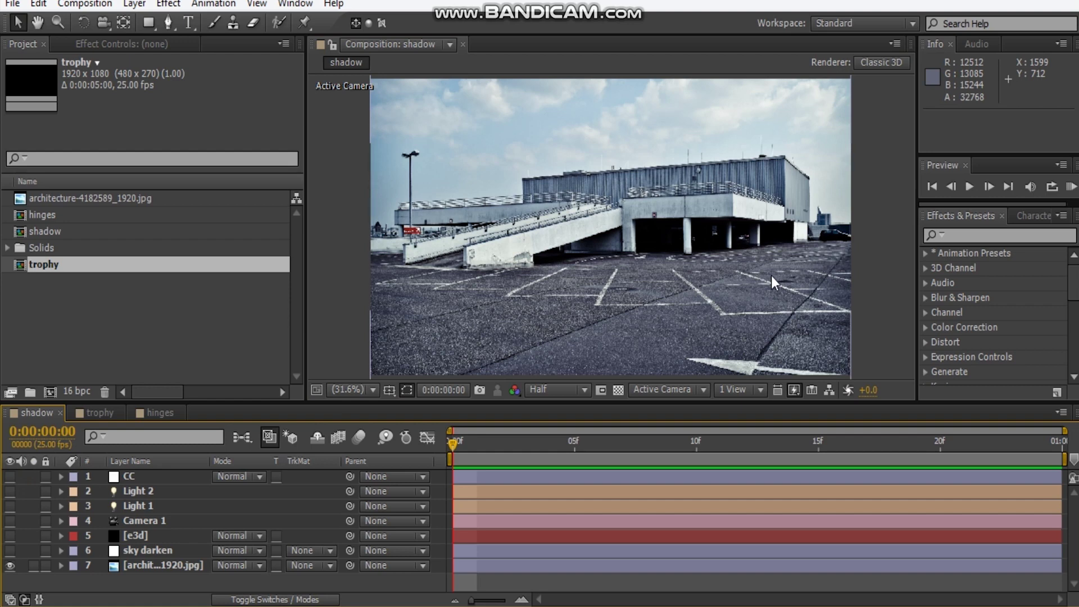
pyautogui.click(11, 551)
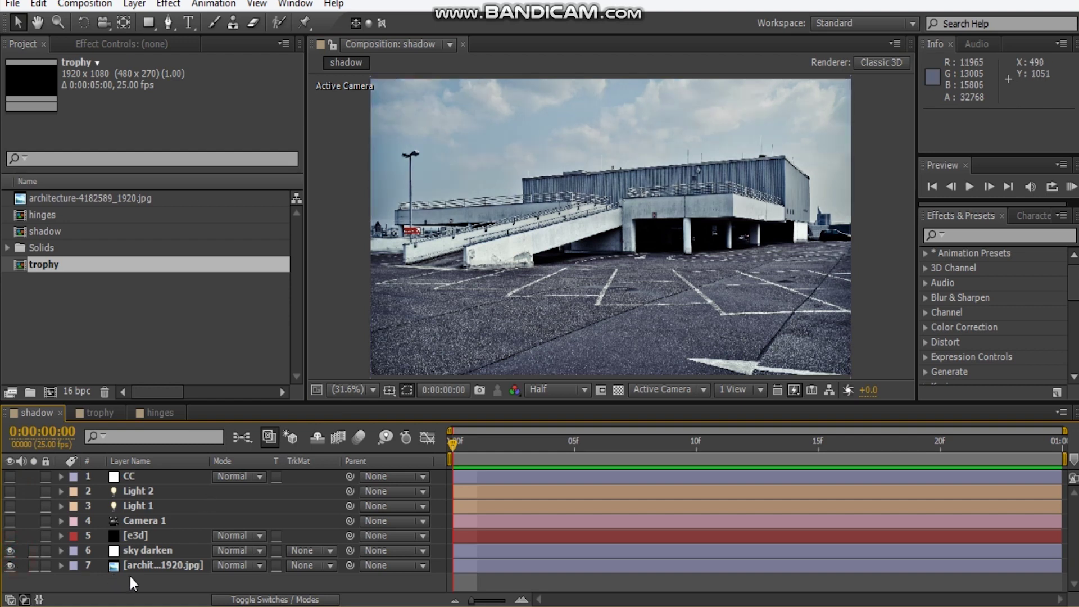
# Review the Levels effect settings on the sky darken layer.
pyautogui.click(264, 551)
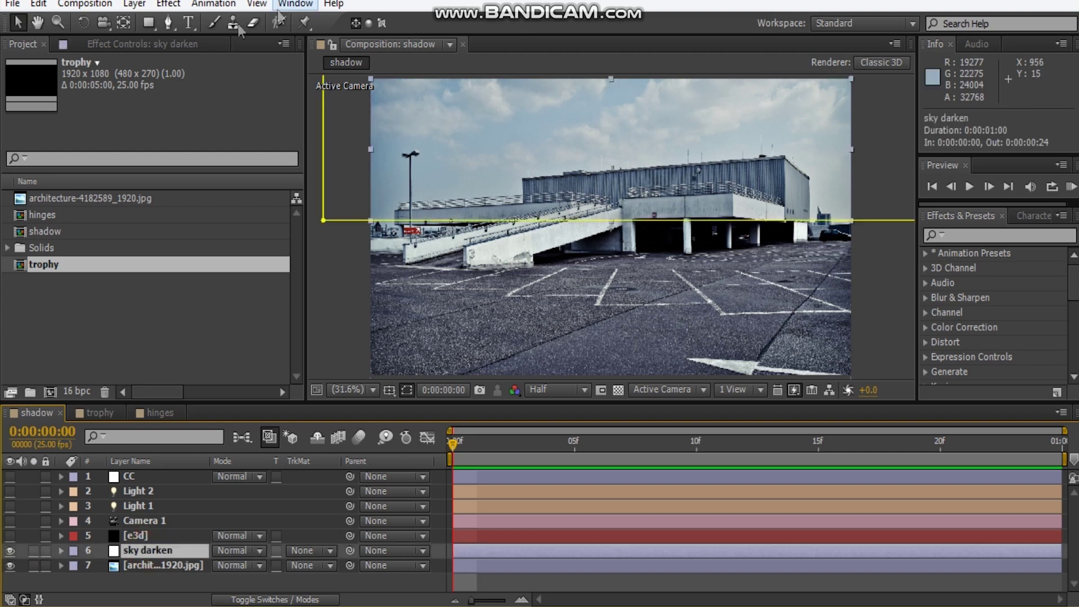
pyautogui.click(163, 45)
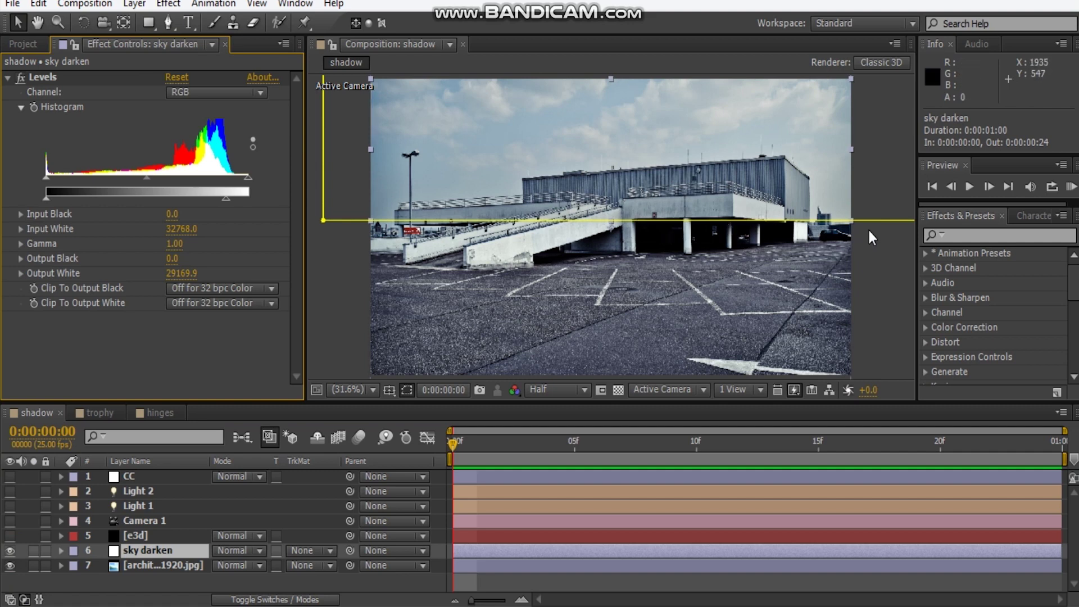
pyautogui.click(888, 264)
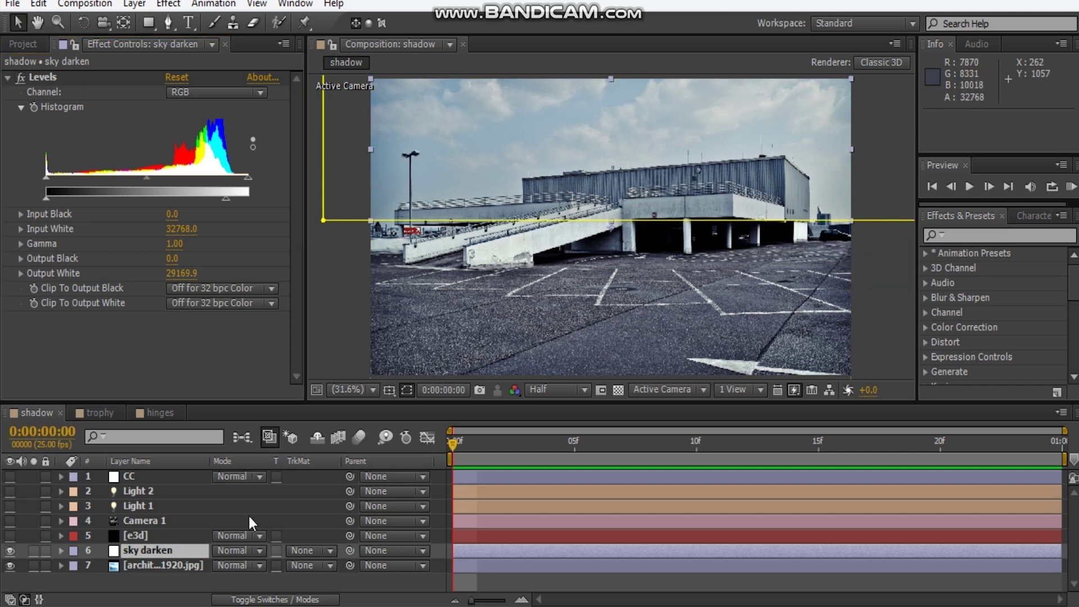
# Show the e3d and Camera 1 layers and open the e3d layer's Element Scene Setup for a closer view of the model.
pyautogui.click(6, 528)
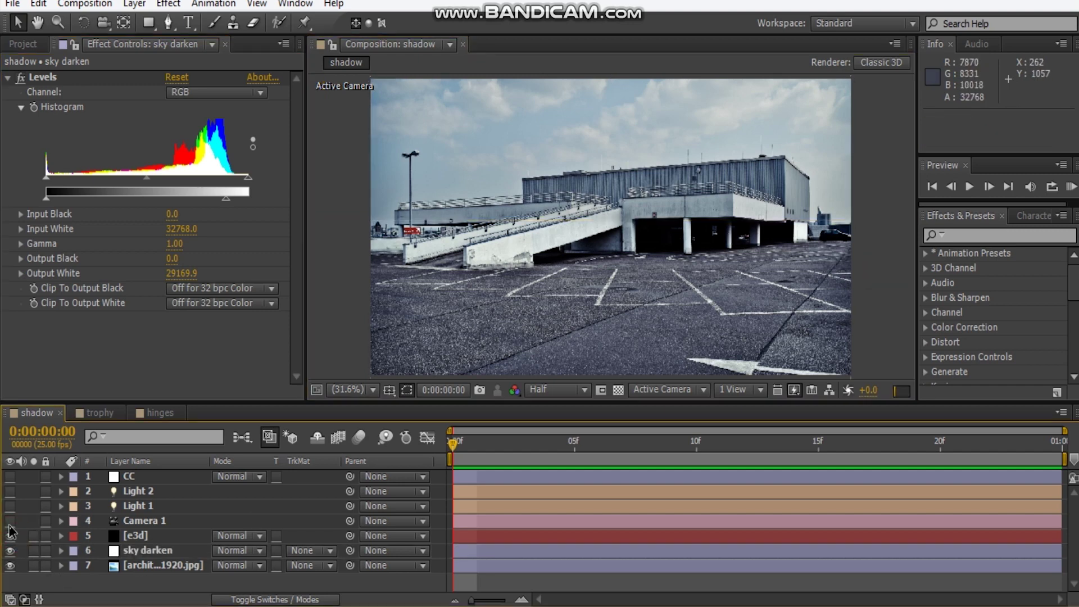
pyautogui.moveTo(10, 533); pyautogui.dragTo(10, 520)
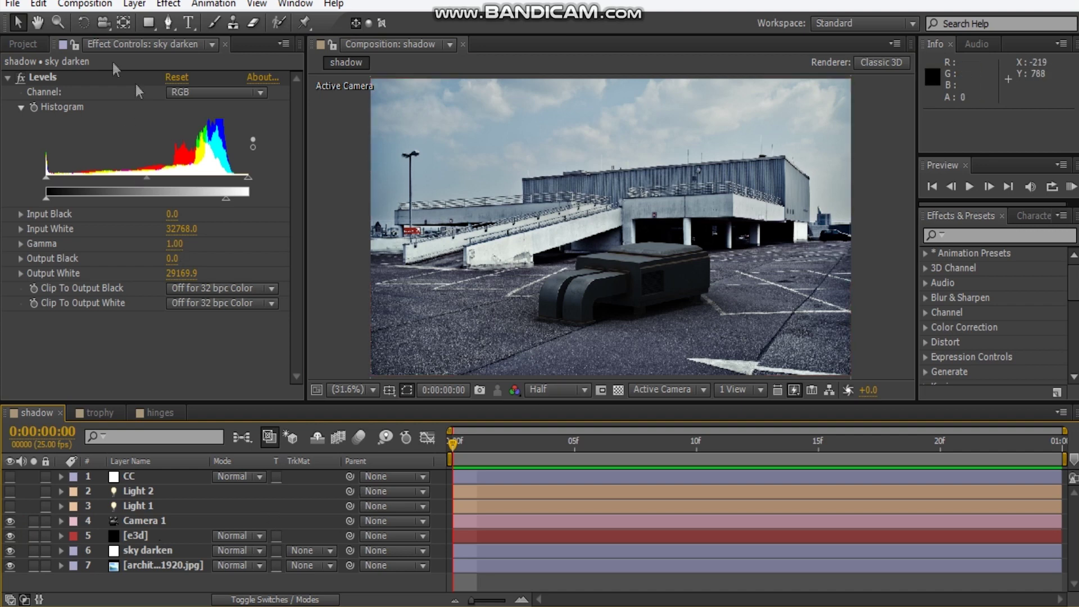
pyautogui.click(163, 536)
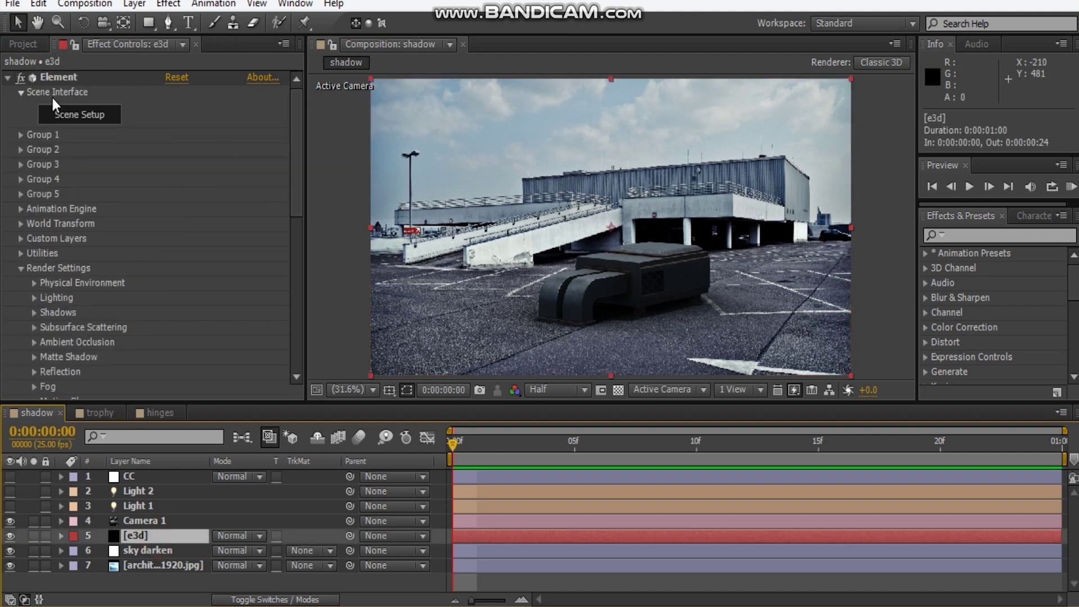
pyautogui.click(79, 120)
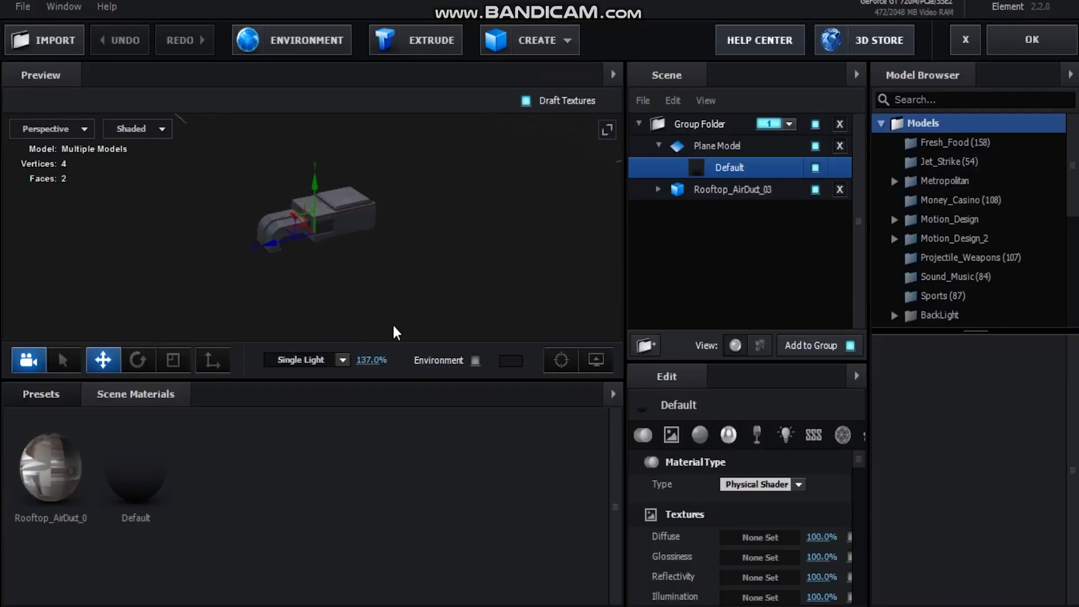
pyautogui.moveTo(337, 270); pyautogui.dragTo(471, 266)
pyautogui.scroll(5, 392, 258)
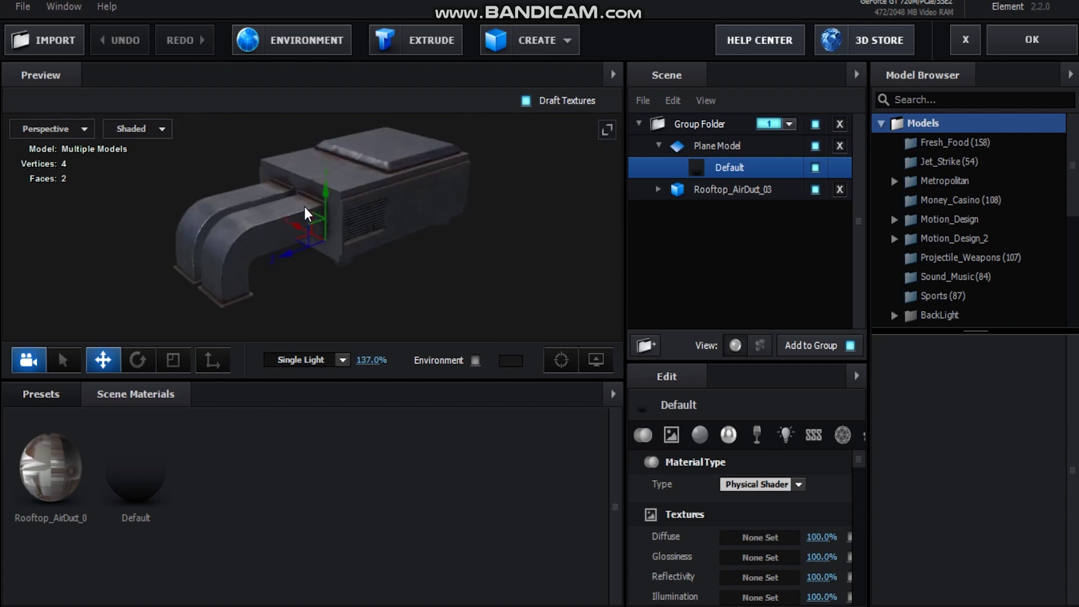
# Apply the Rooftop_AirDuct scene material to the Plane Model beneath the air duct.
pyautogui.click(659, 146)
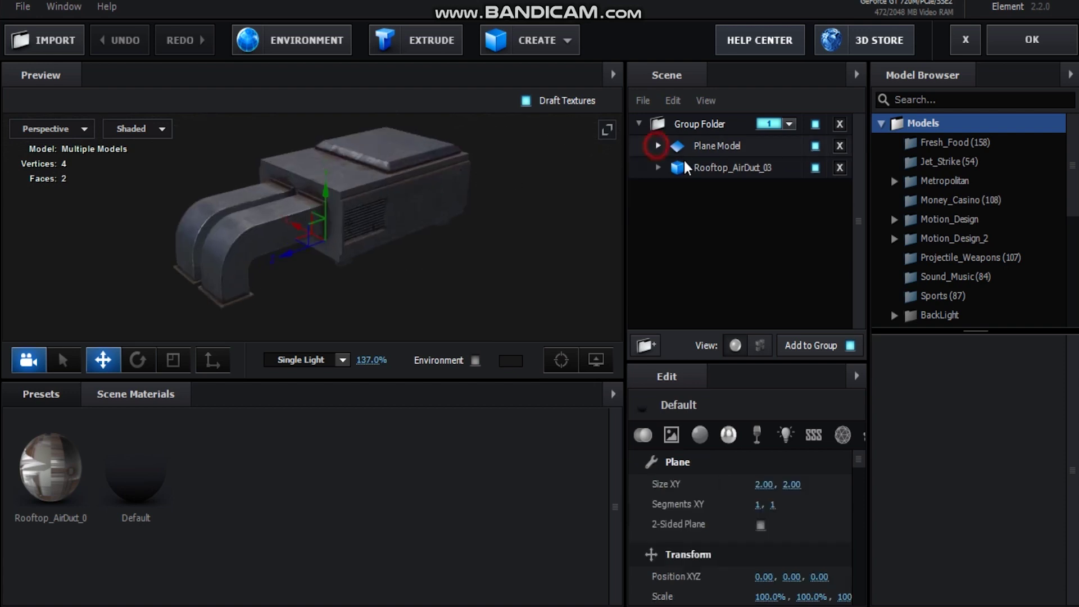
pyautogui.click(716, 147)
pyautogui.scroll(-5, 390, 236)
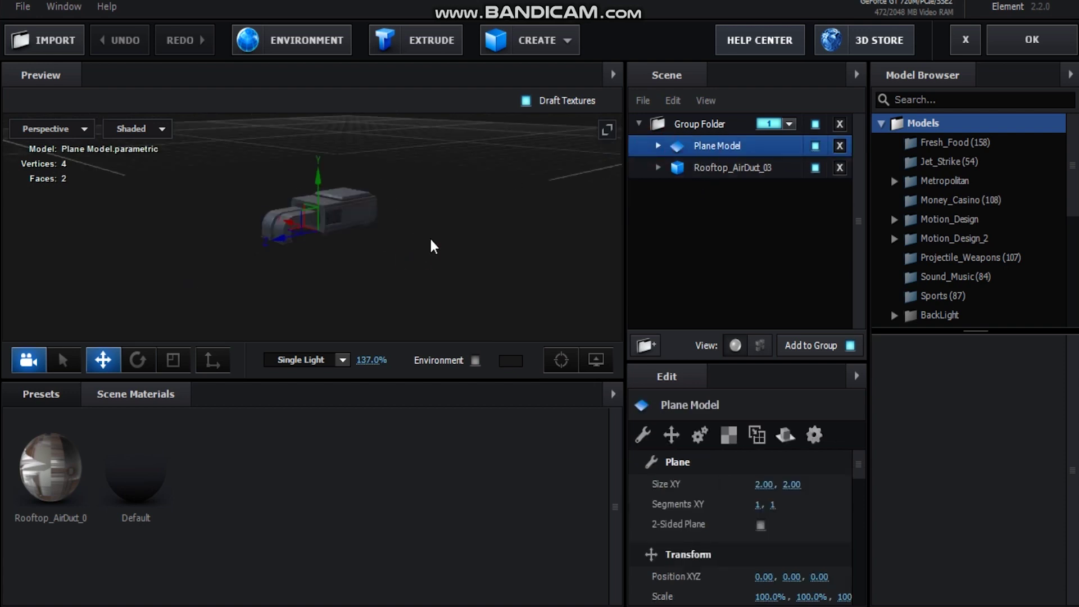
pyautogui.moveTo(61, 460); pyautogui.dragTo(422, 287)
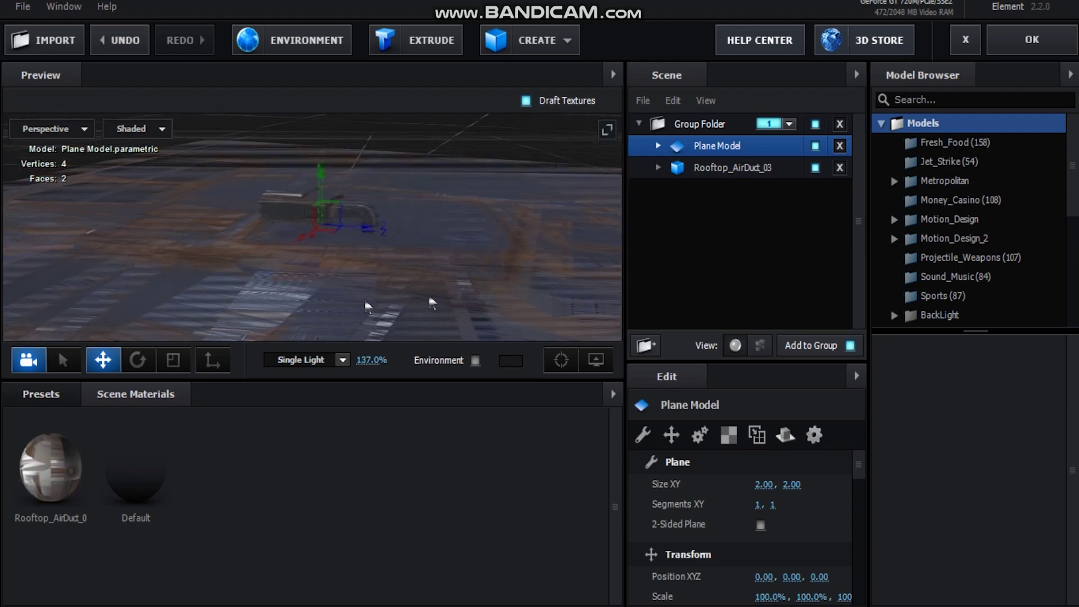
# Check the advanced options of the plane's Rooftop_AirDuct_03 material, and put the Default material back on the plane.
pyautogui.click(660, 145)
pyautogui.click(753, 167)
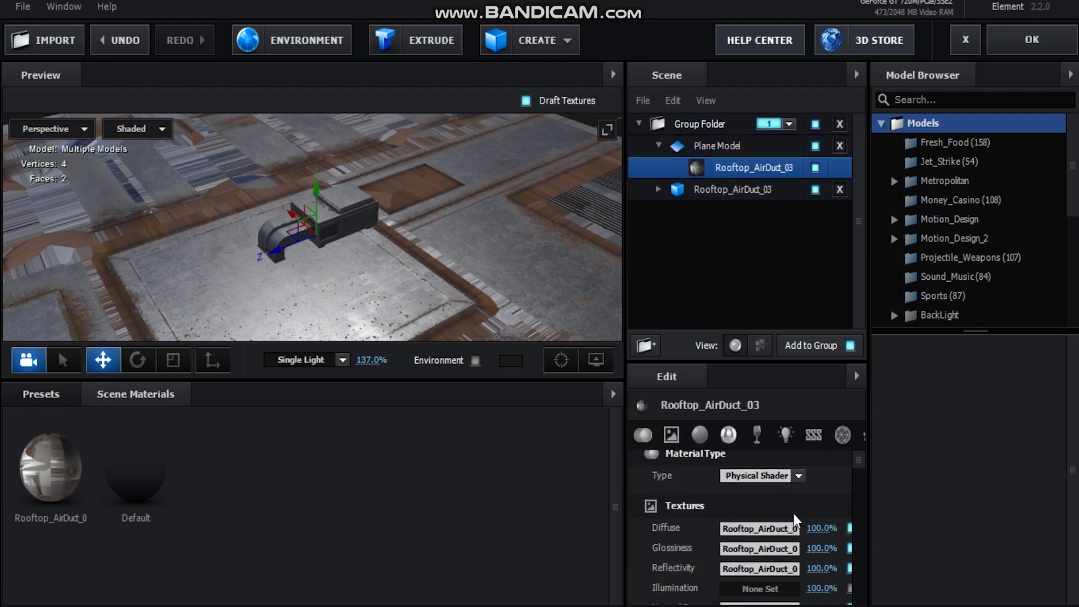
pyautogui.scroll(-8, 794, 520)
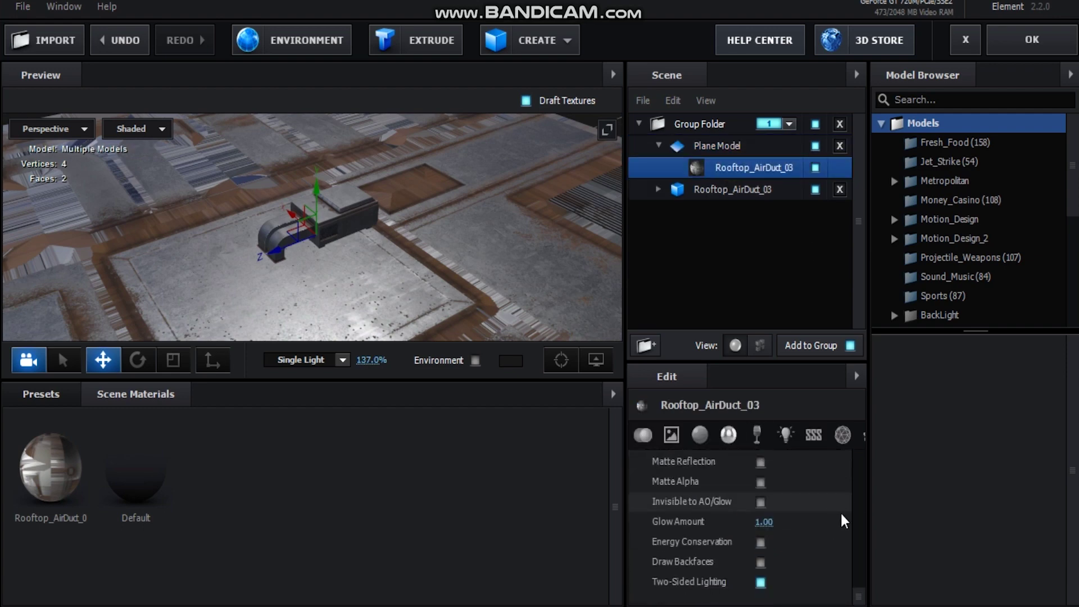
pyautogui.scroll(4, 790, 515)
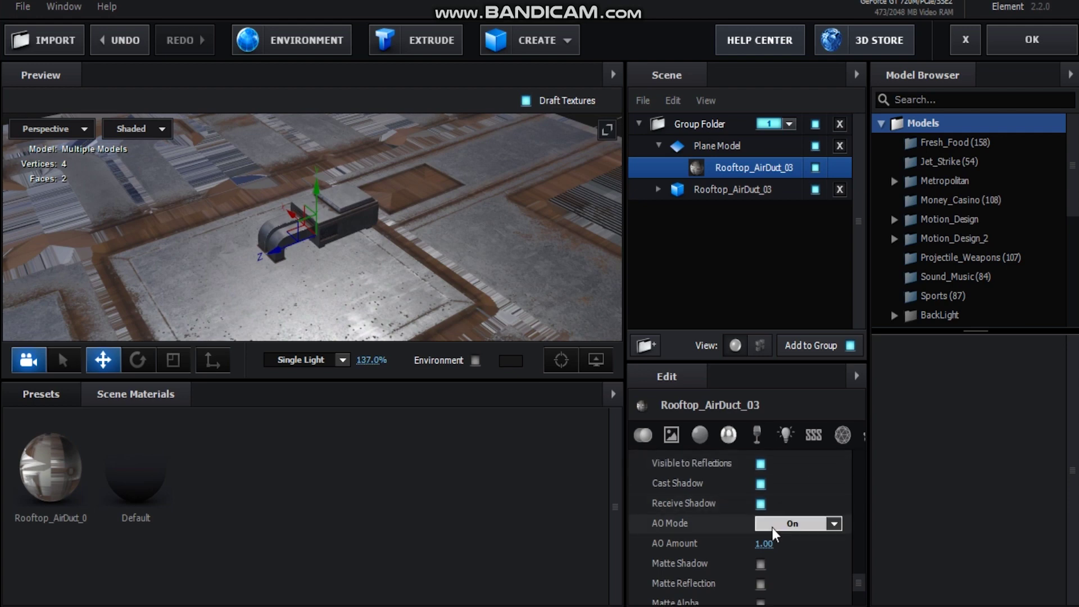
pyautogui.scroll(-2, 771, 534)
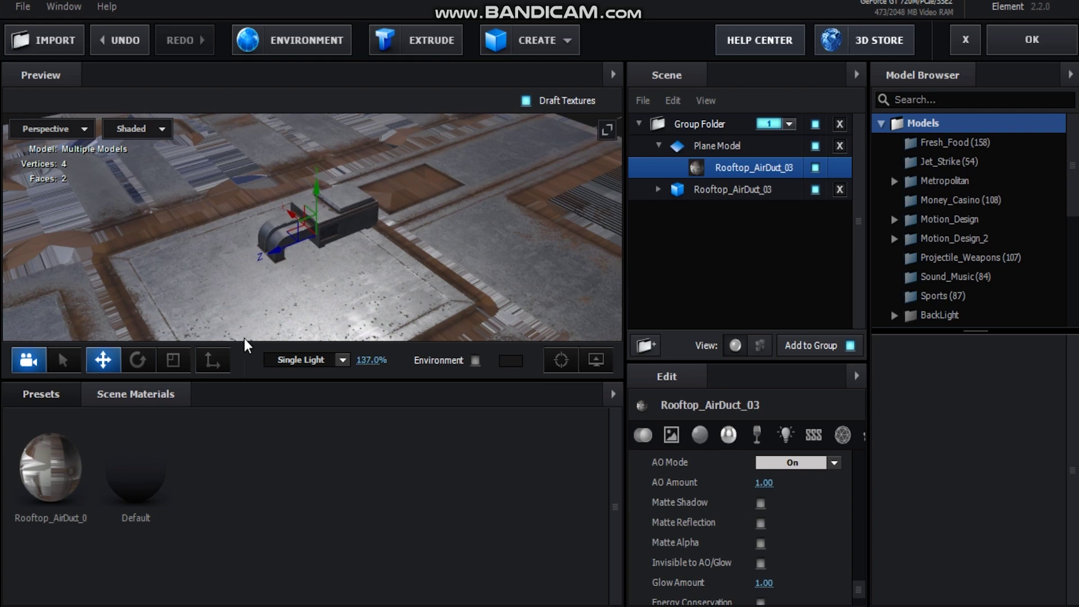
pyautogui.moveTo(135, 469); pyautogui.dragTo(362, 258)
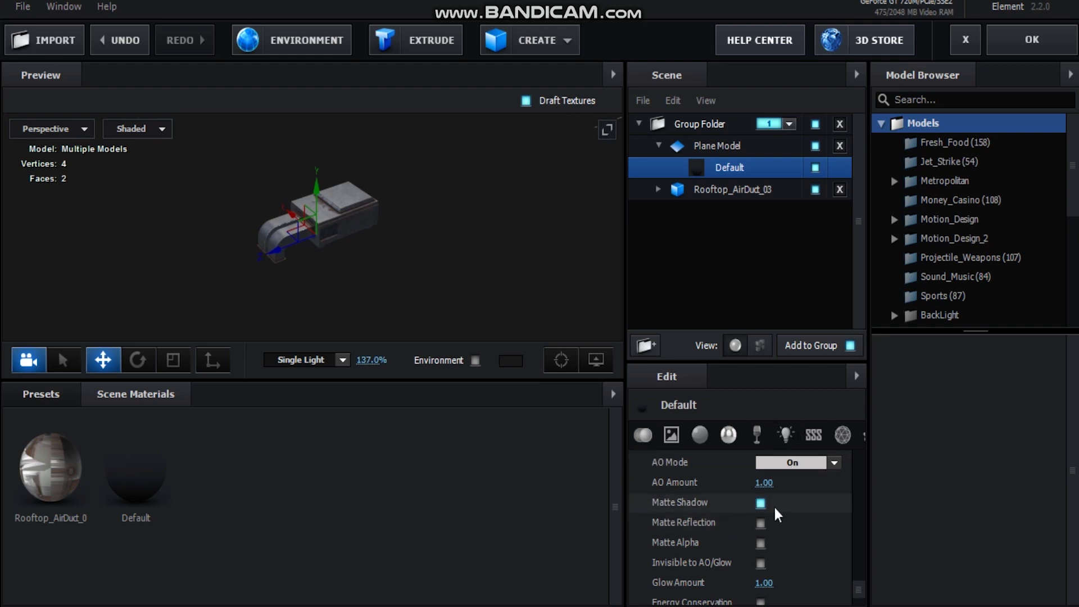
# Examine the advanced settings of the plane's Default material, including camera visibility, shadow options and Matte Shadow.
pyautogui.moveTo(433, 313); pyautogui.dragTo(458, 286)
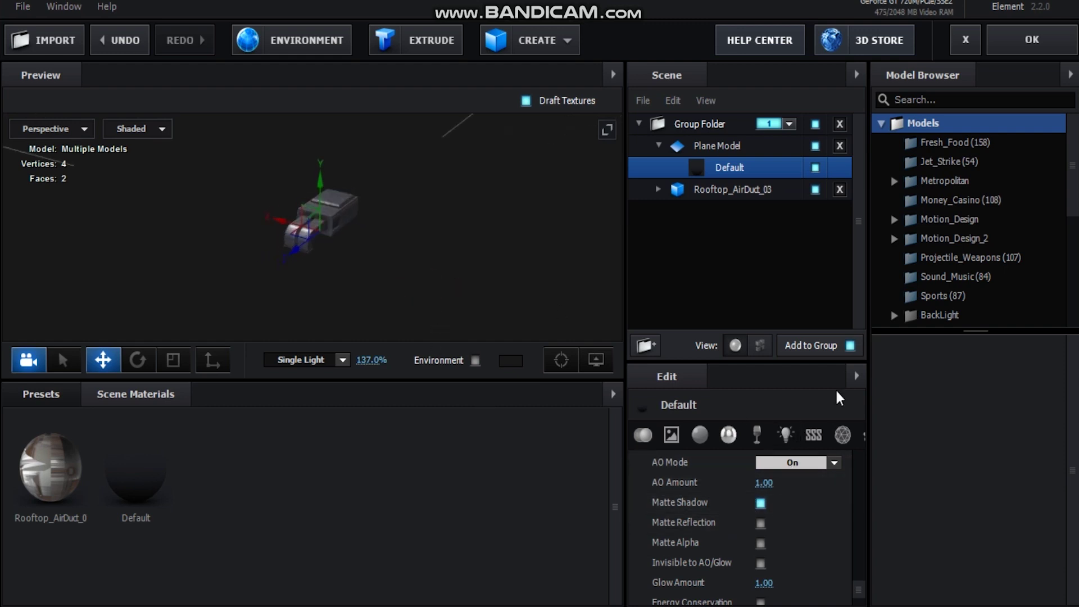
pyautogui.moveTo(868, 435); pyautogui.dragTo(918, 442)
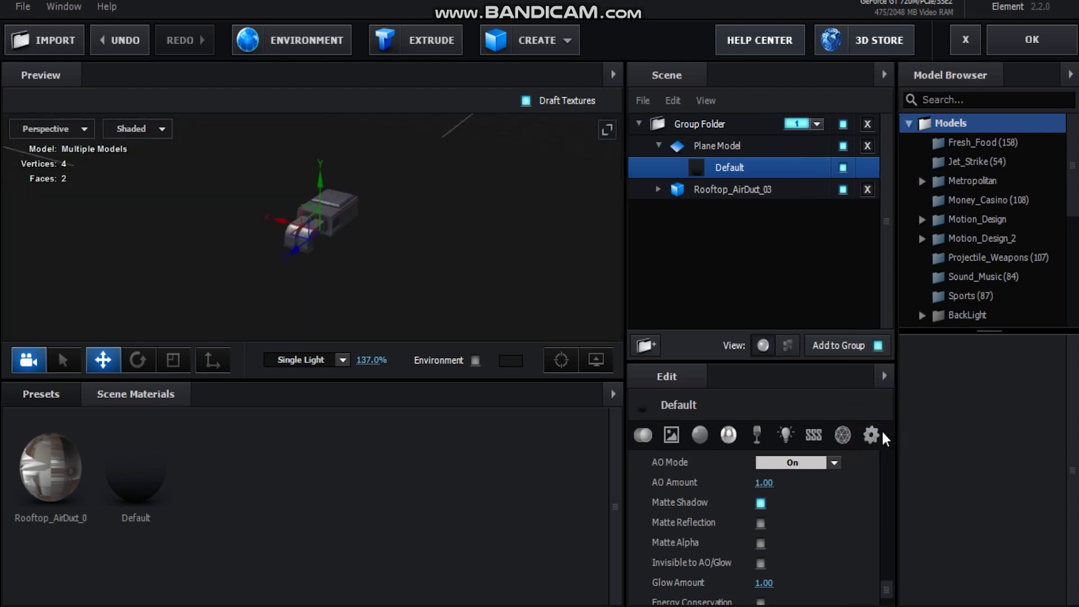
pyautogui.click(871, 441)
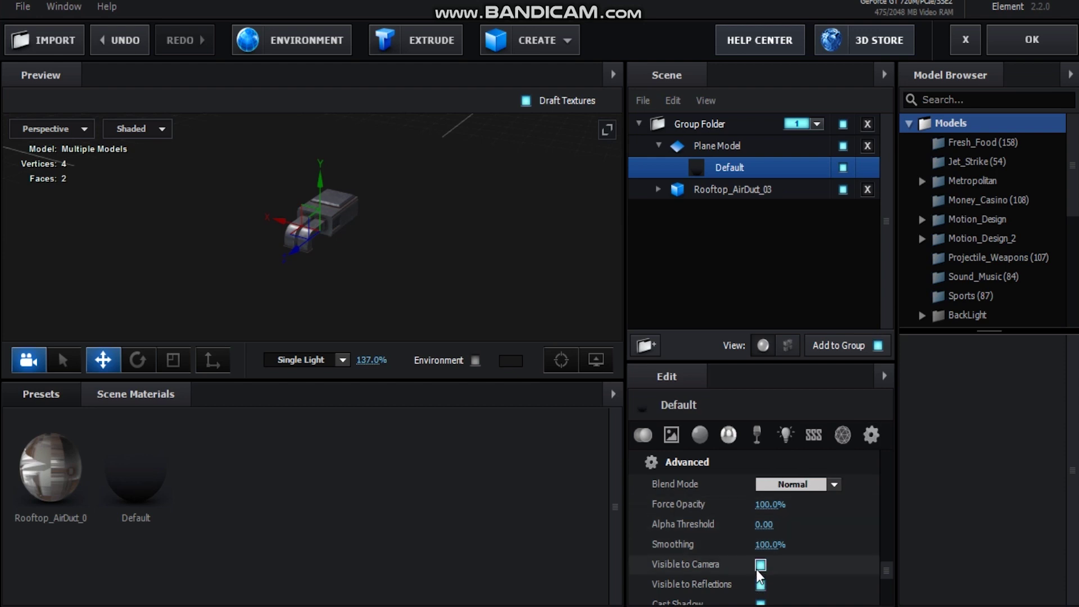
pyautogui.scroll(-3, 776, 556)
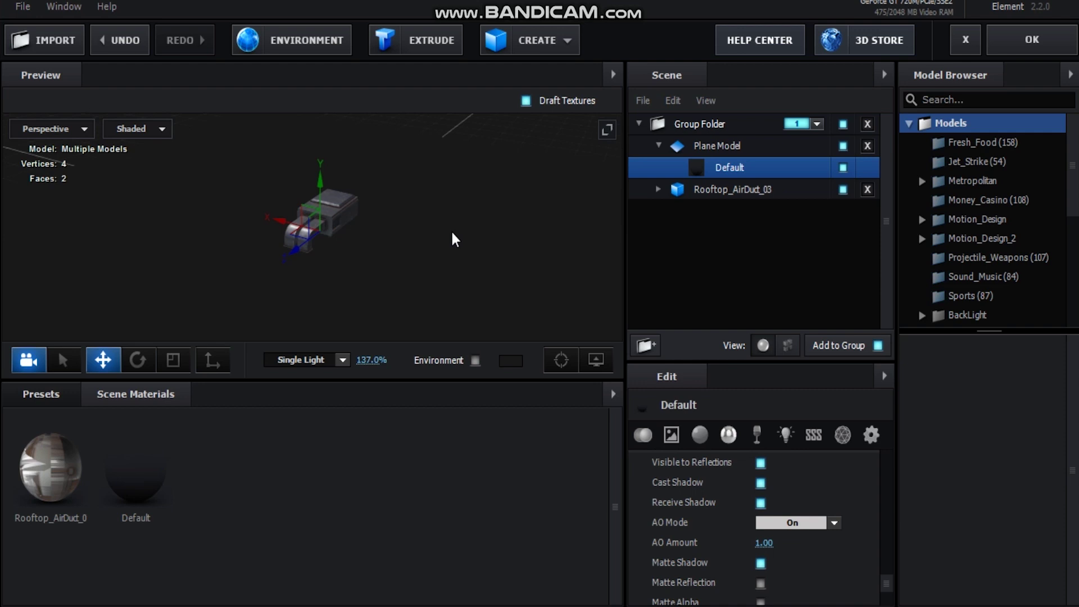
pyautogui.moveTo(482, 240); pyautogui.dragTo(445, 251)
# Browse the environment presets in the V1_Environment folder.
pyautogui.click(41, 393)
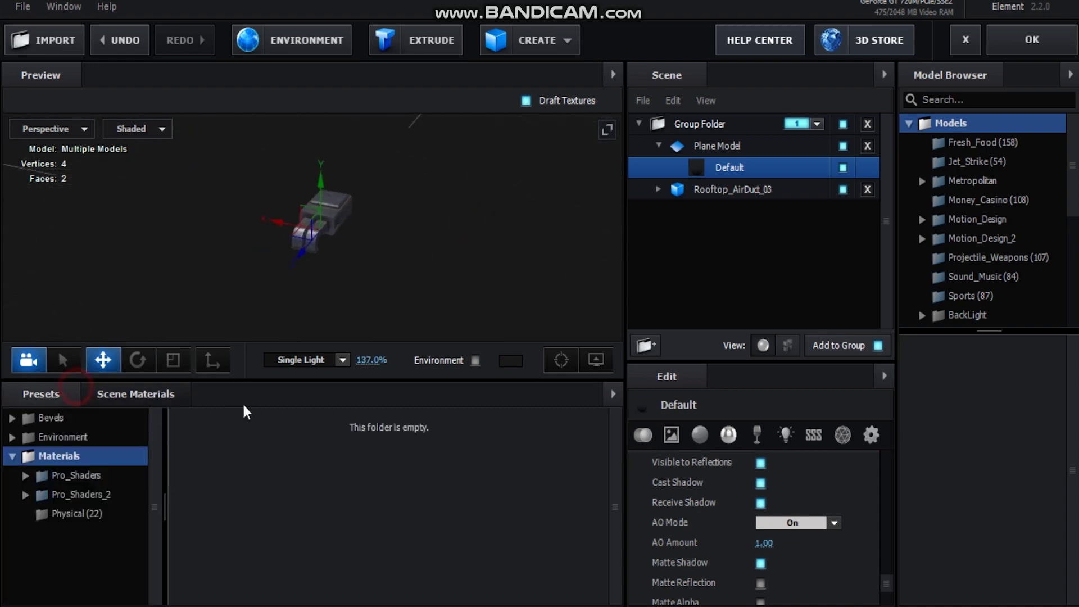
pyautogui.click(45, 419)
pyautogui.click(63, 455)
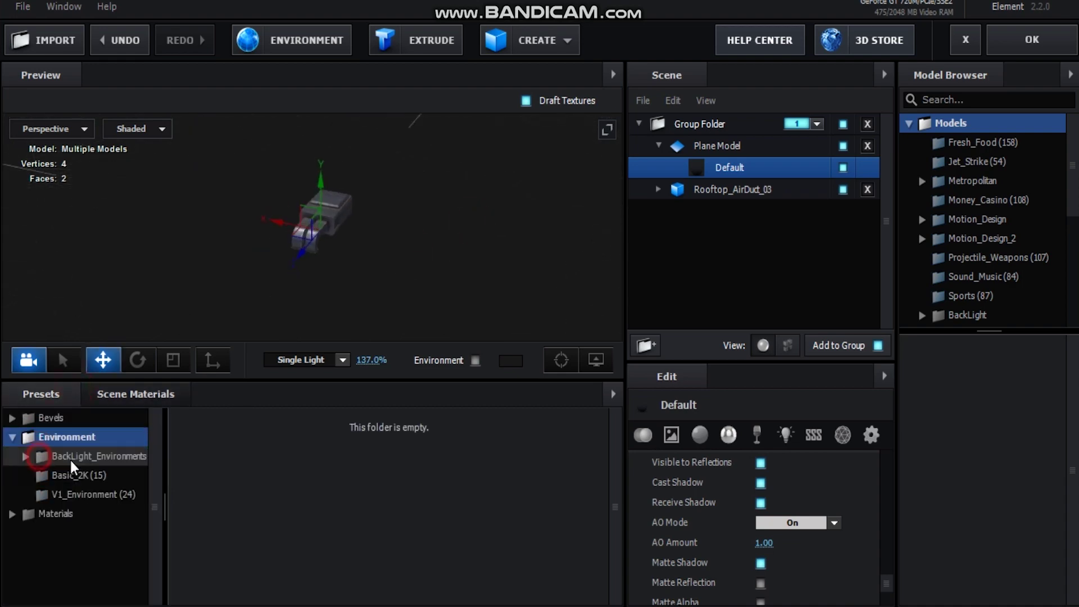
pyautogui.click(92, 462)
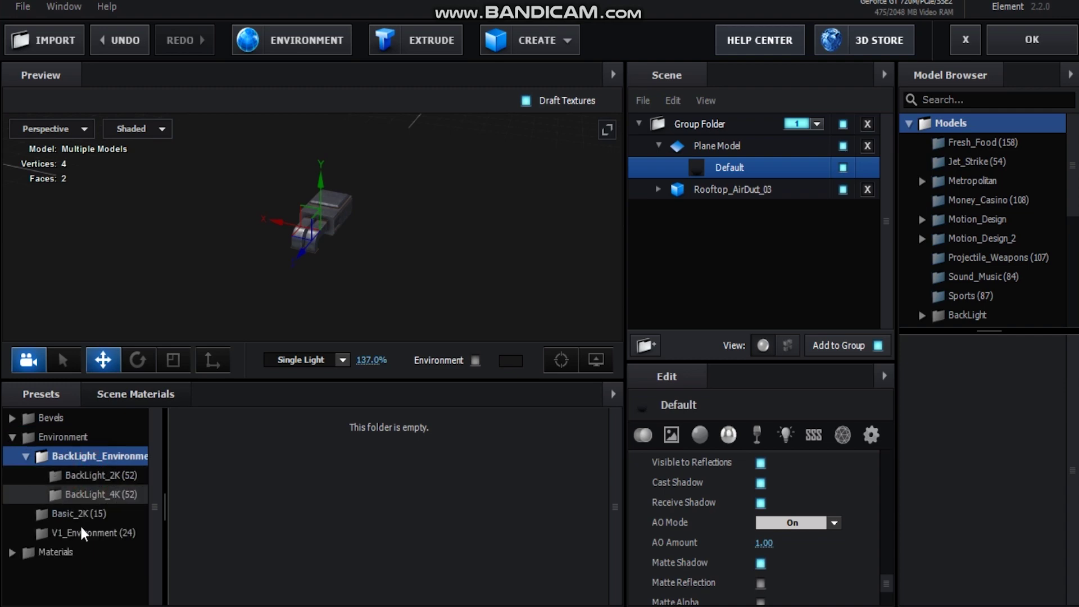
pyautogui.click(121, 532)
pyautogui.scroll(-2, 404, 466)
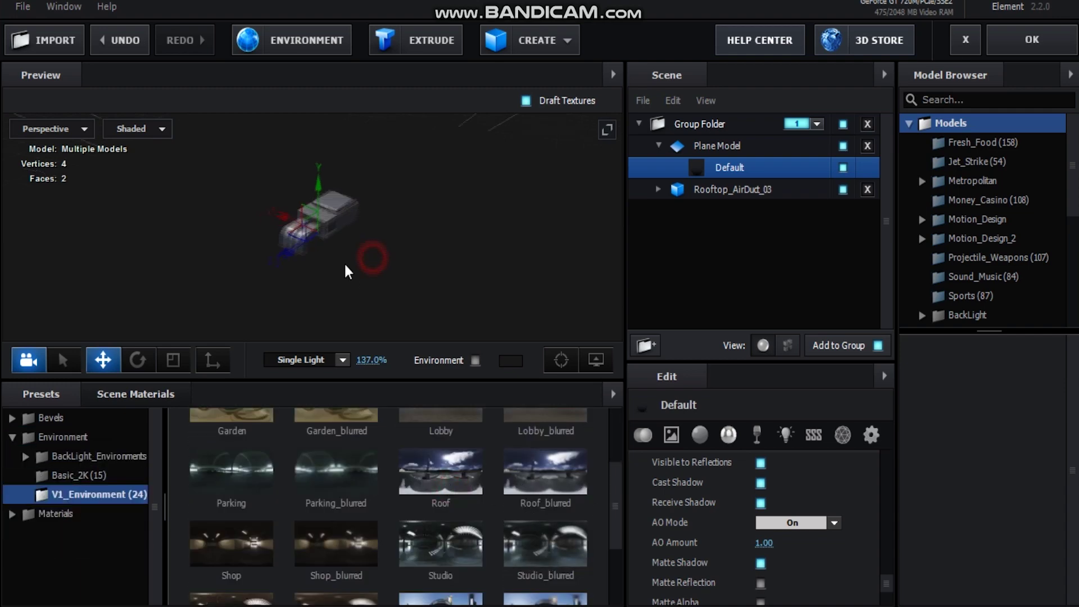
# Adjust the preview's Single Light brightness while viewing the air duct up close, and accept the scene setup.
pyautogui.scroll(5, 360, 270)
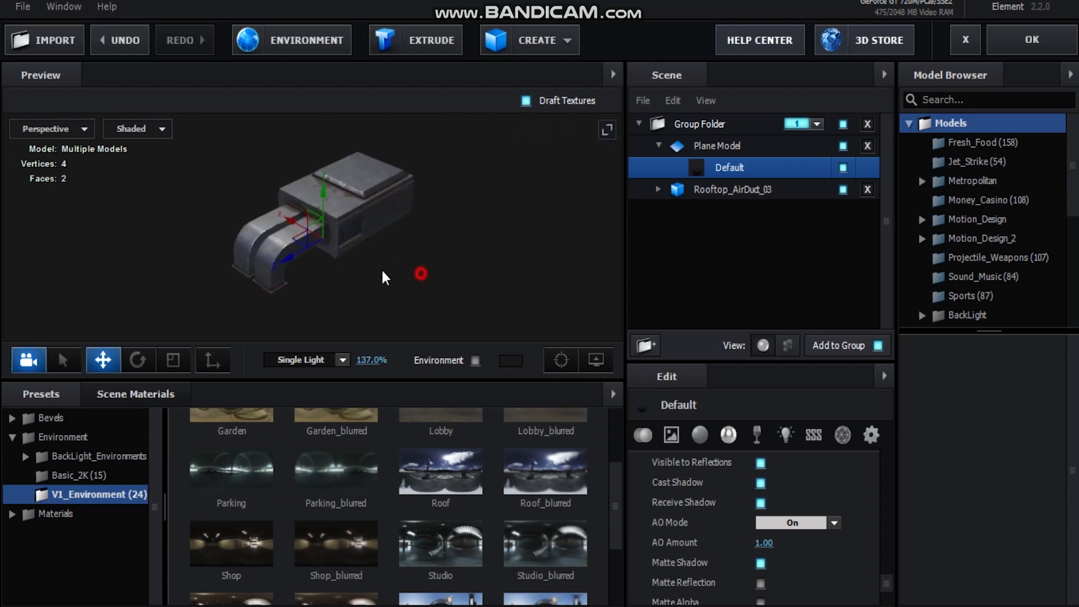
pyautogui.moveTo(384, 276); pyautogui.dragTo(419, 255)
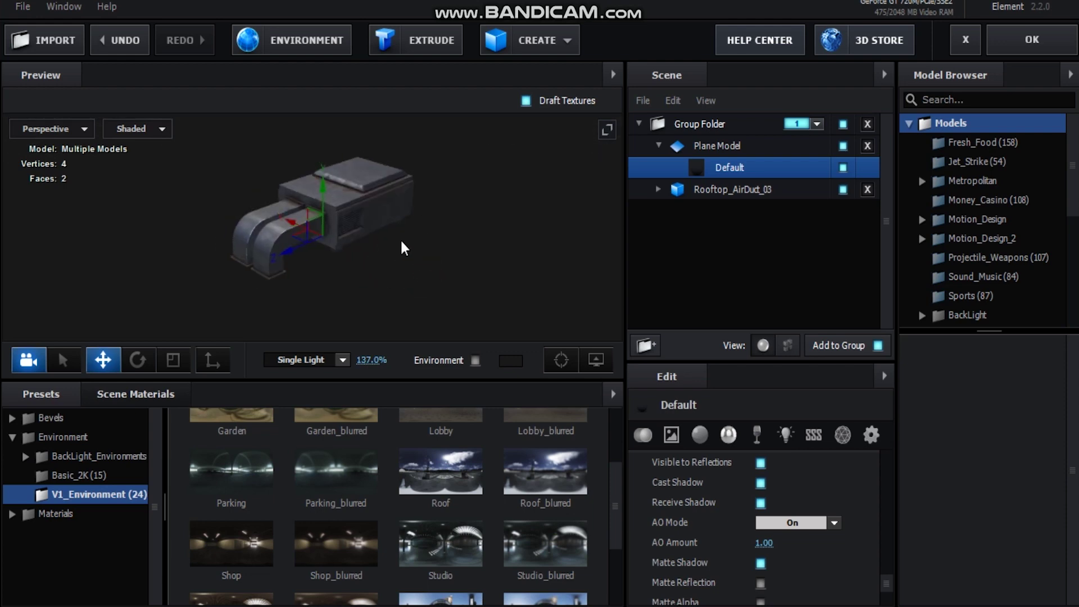
pyautogui.moveTo(384, 359); pyautogui.dragTo(368, 360)
pyautogui.moveTo(376, 239); pyautogui.dragTo(425, 239)
pyautogui.click(1035, 40)
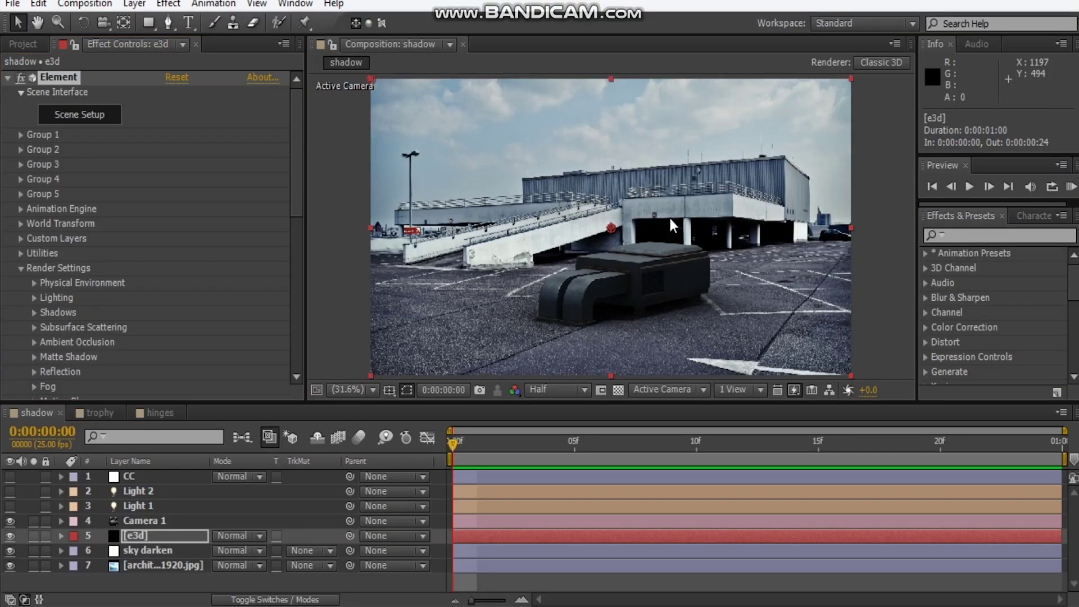
# Inspect the air duct in the shadow composition and look through the e3d layer's Element render settings.
pyautogui.scroll(-4, 664, 268)
pyautogui.scroll(4, 631, 277)
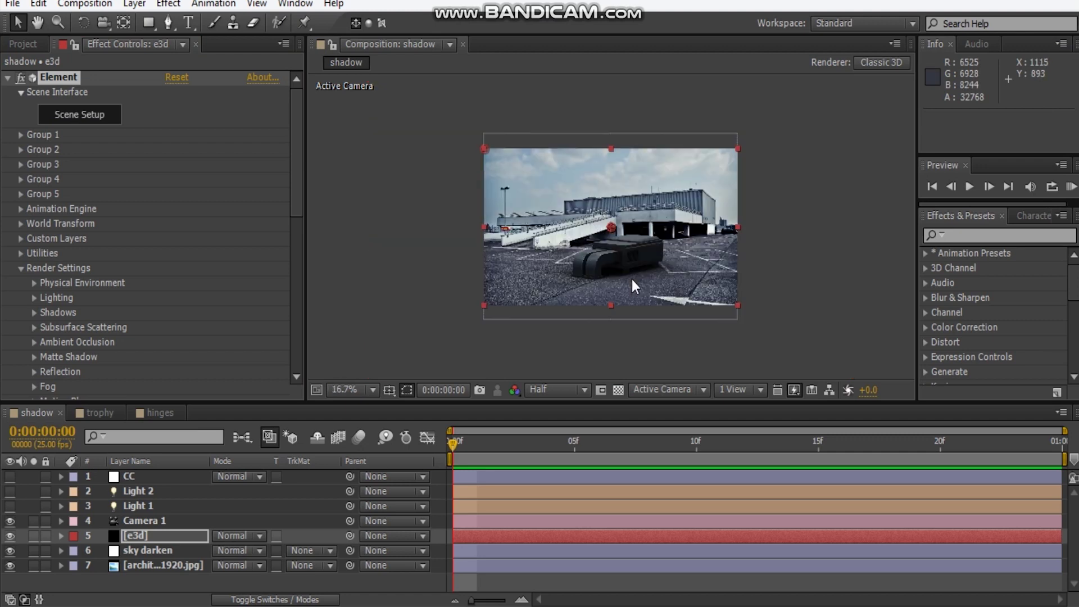
pyautogui.scroll(-3, 147, 290)
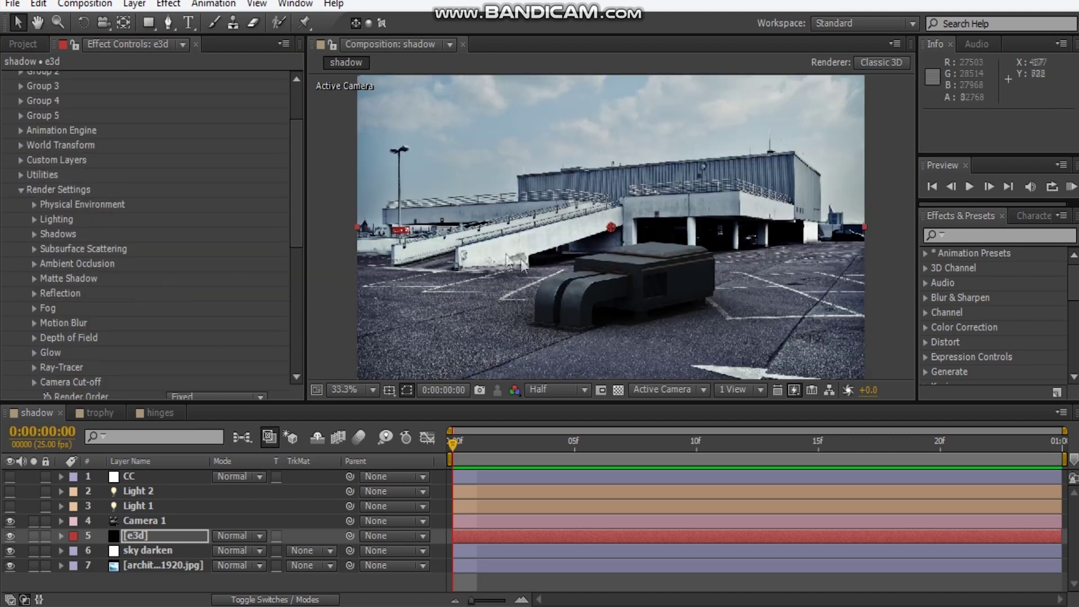
pyautogui.click(163, 520)
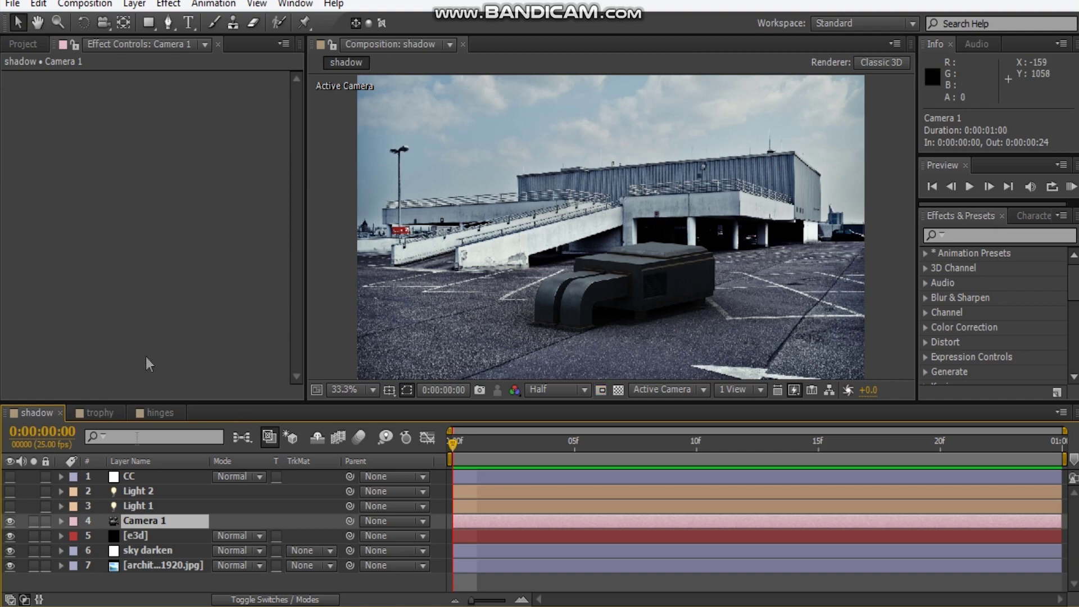
pyautogui.click(163, 535)
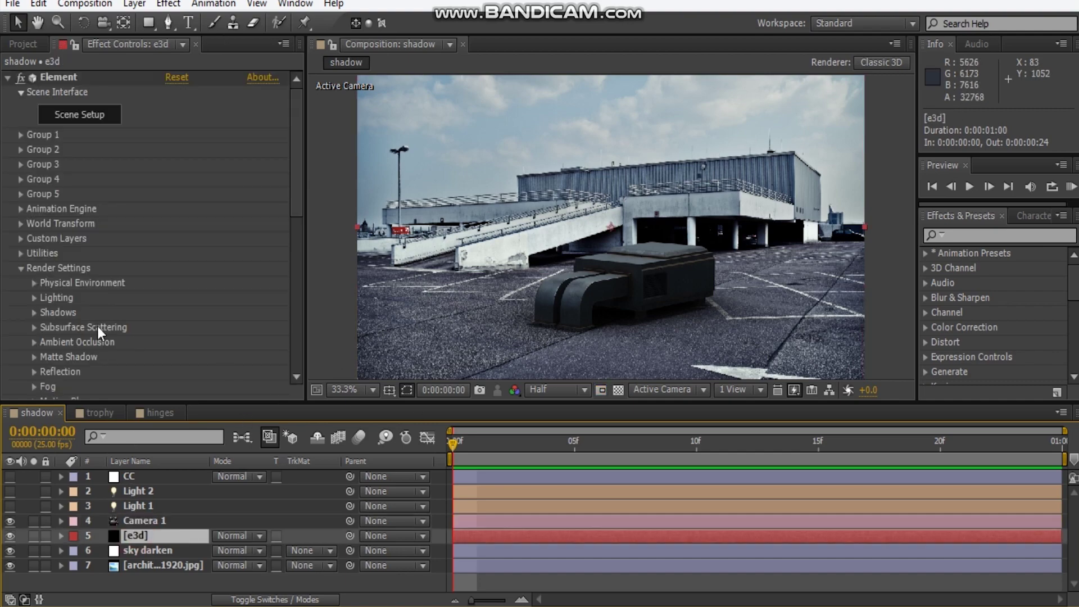
pyautogui.scroll(-6, 93, 324)
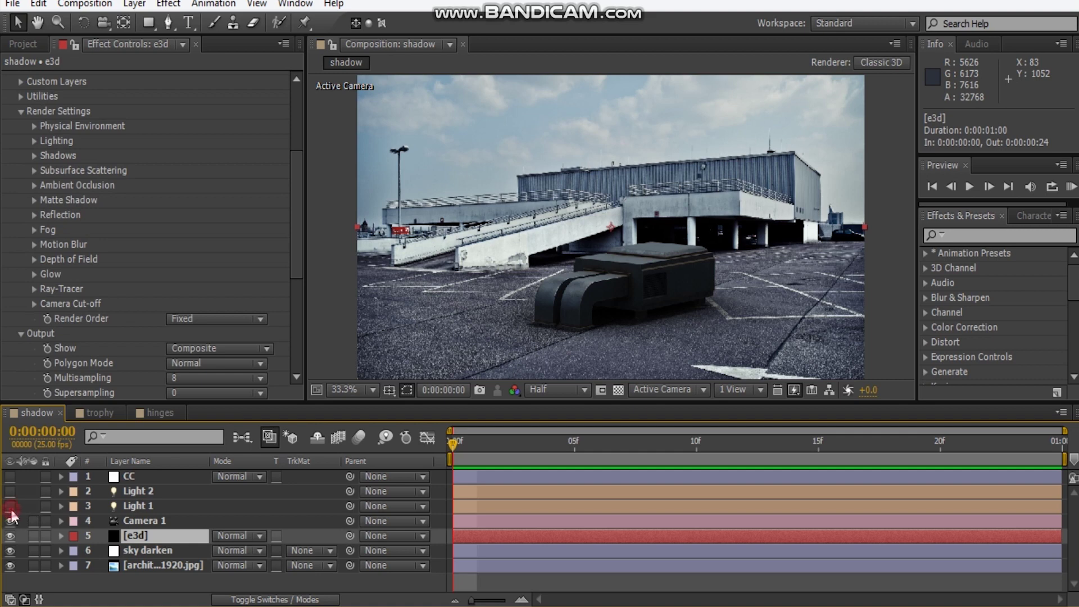
# Turn on Light 1 and Light 2 and inspect each light's effect on the air duct up close.
pyautogui.moveTo(11, 507); pyautogui.dragTo(10, 491)
pyautogui.click(153, 505)
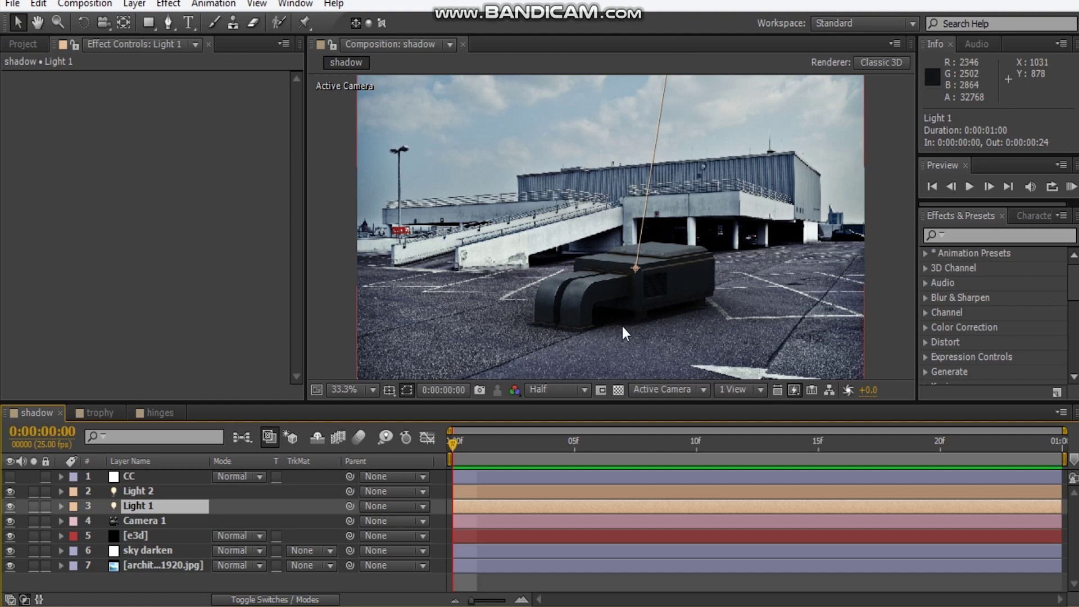
pyautogui.scroll(3, 622, 327)
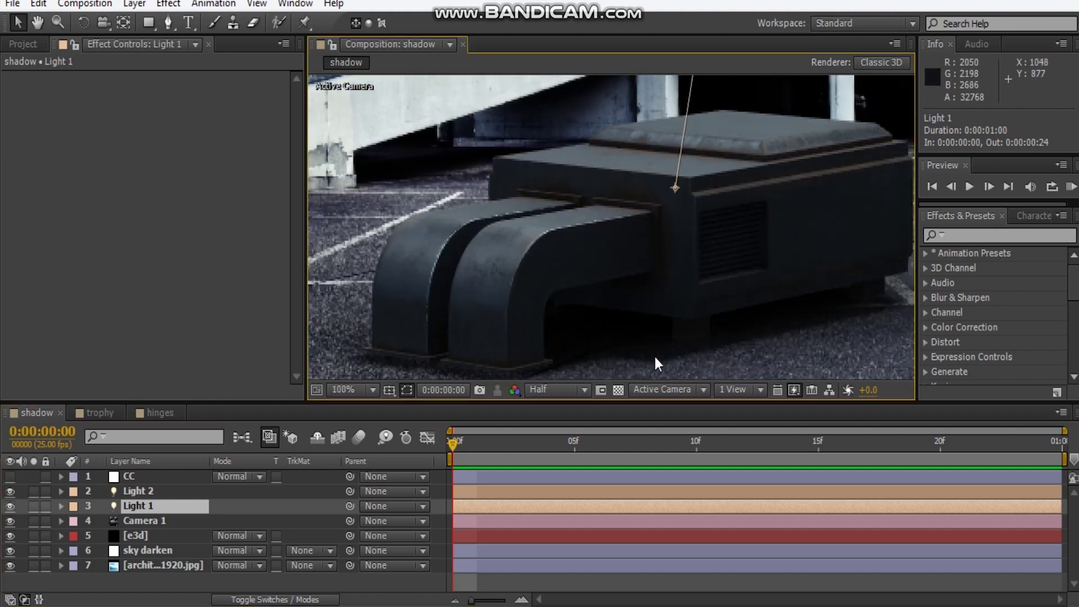
pyautogui.click(138, 491)
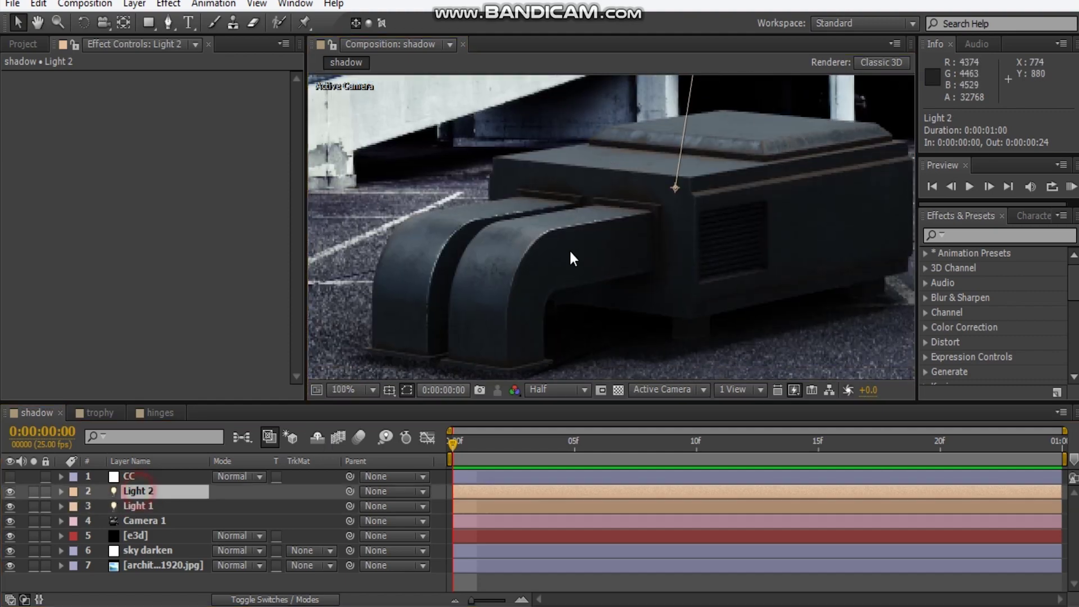
pyautogui.scroll(-4, 589, 188)
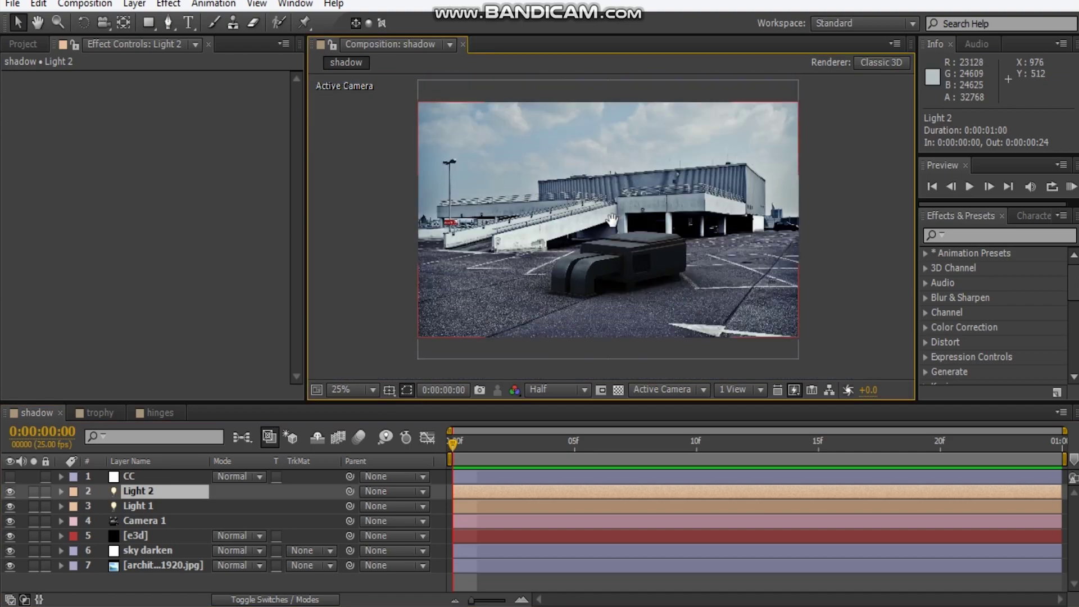
pyautogui.scroll(2, 604, 185)
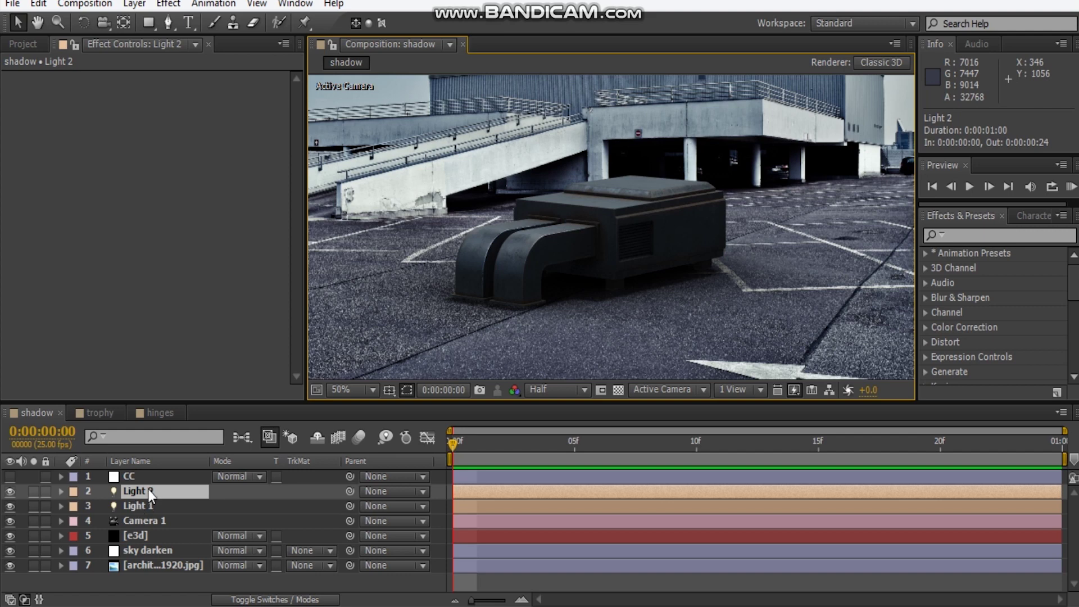
# Examine the e3d layer's ray-traced Ambient Occlusion settings in the Element render settings.
pyautogui.click(149, 521)
pyautogui.click(163, 535)
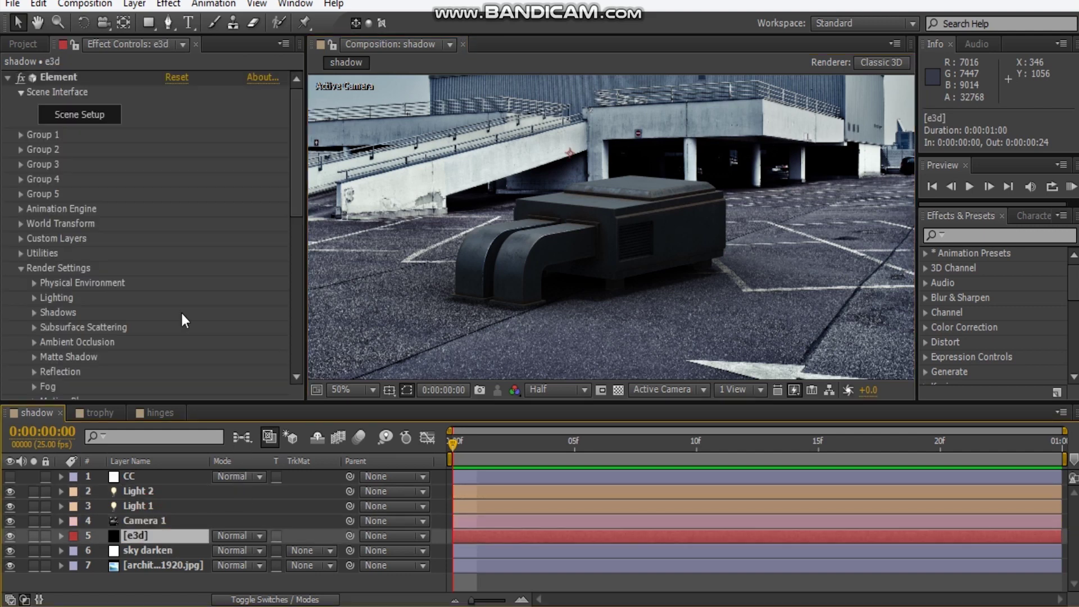
pyautogui.scroll(-3, 119, 274)
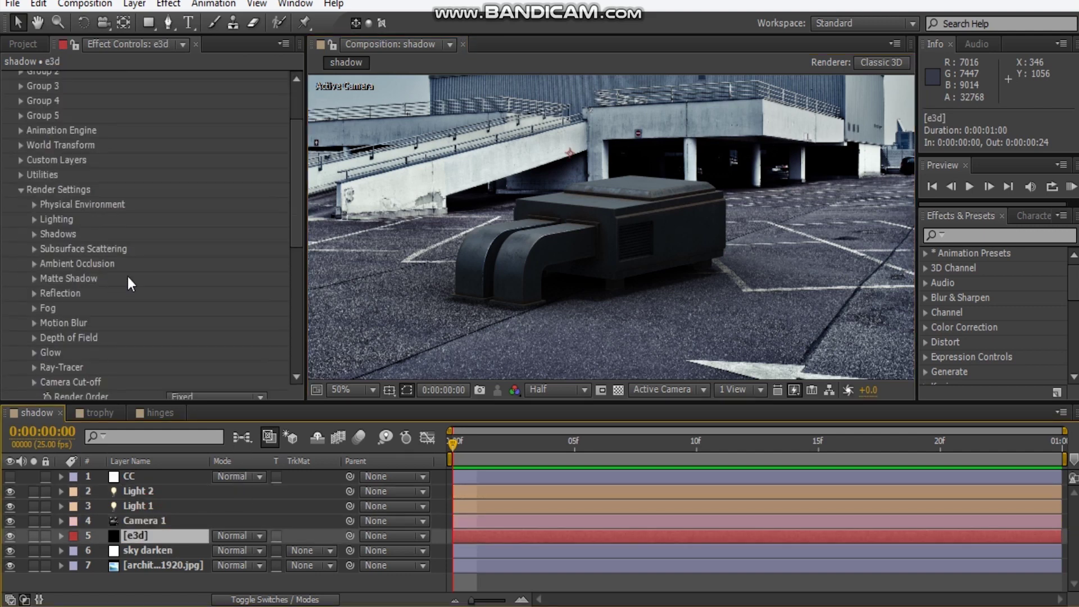
pyautogui.click(35, 262)
pyautogui.scroll(-4, 168, 222)
pyautogui.scroll(2, 164, 215)
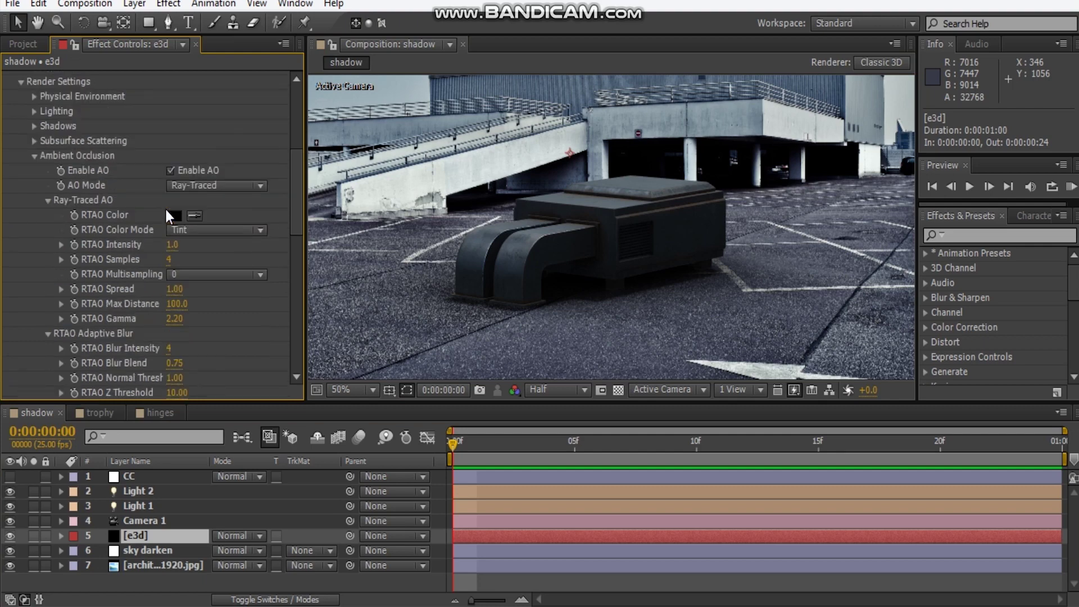
pyautogui.scroll(2, 166, 212)
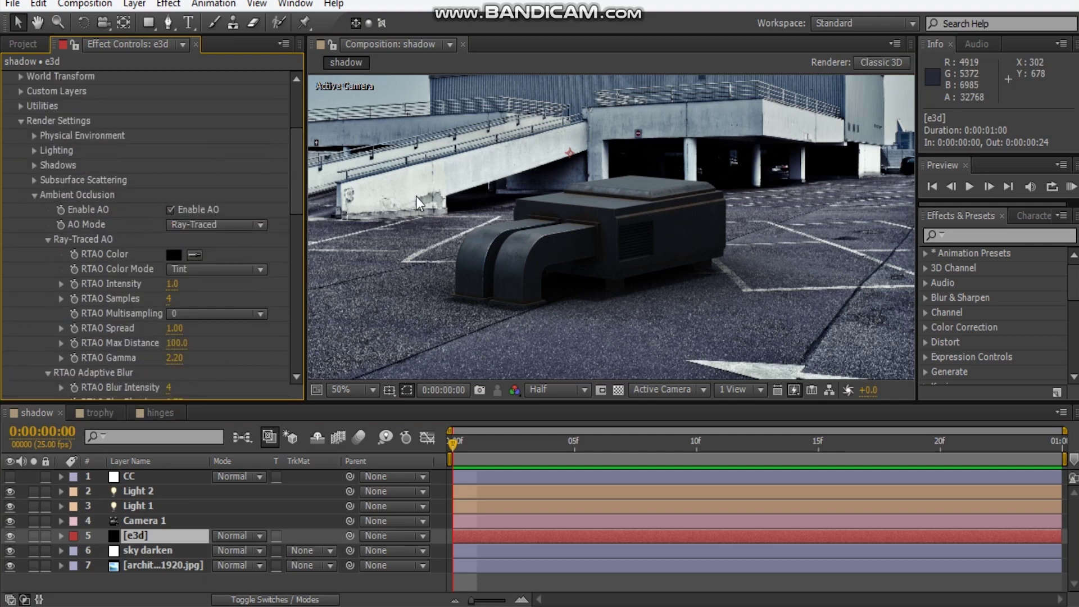
# Examine the Element effect's Shadows settings and the Shadows value in its Multi-Pass Mixer.
pyautogui.click(35, 166)
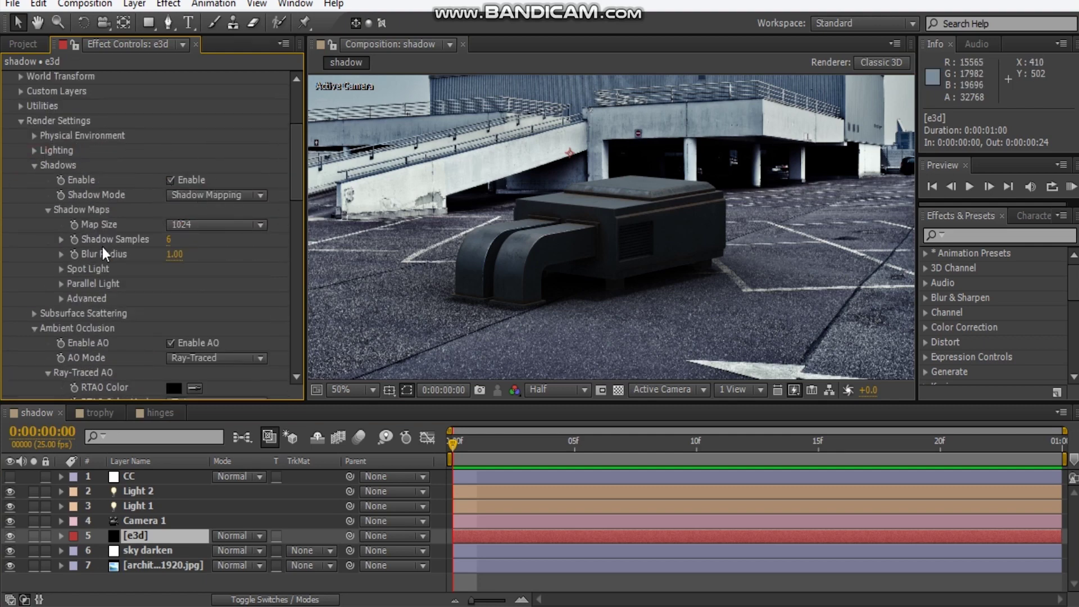
pyautogui.scroll(-15, 103, 249)
pyautogui.scroll(-6, 123, 359)
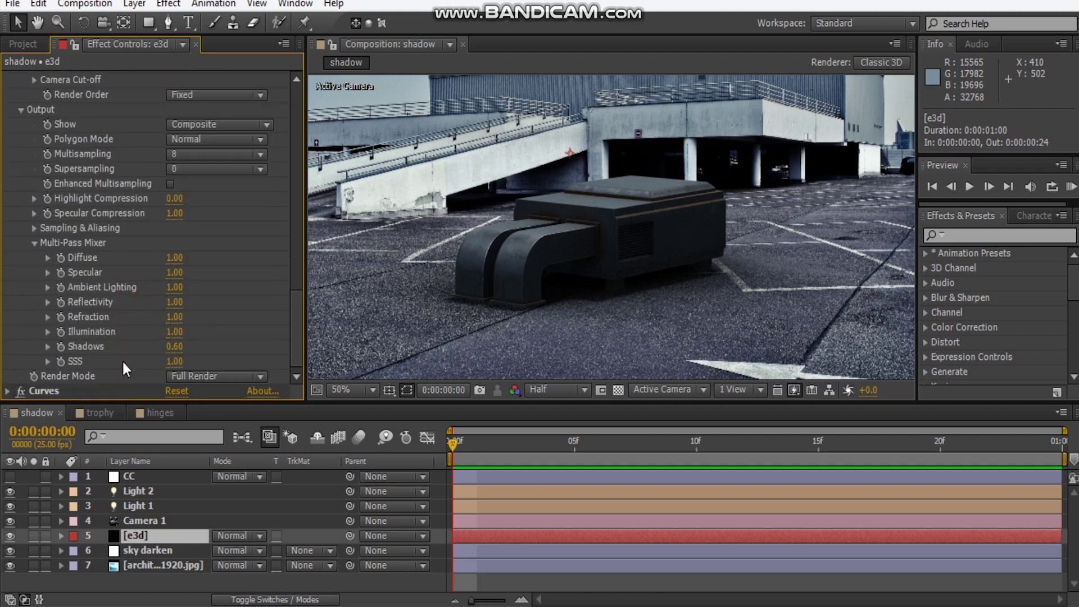
pyautogui.moveTo(174, 343); pyautogui.dragTo(174, 344)
pyautogui.click(35, 243)
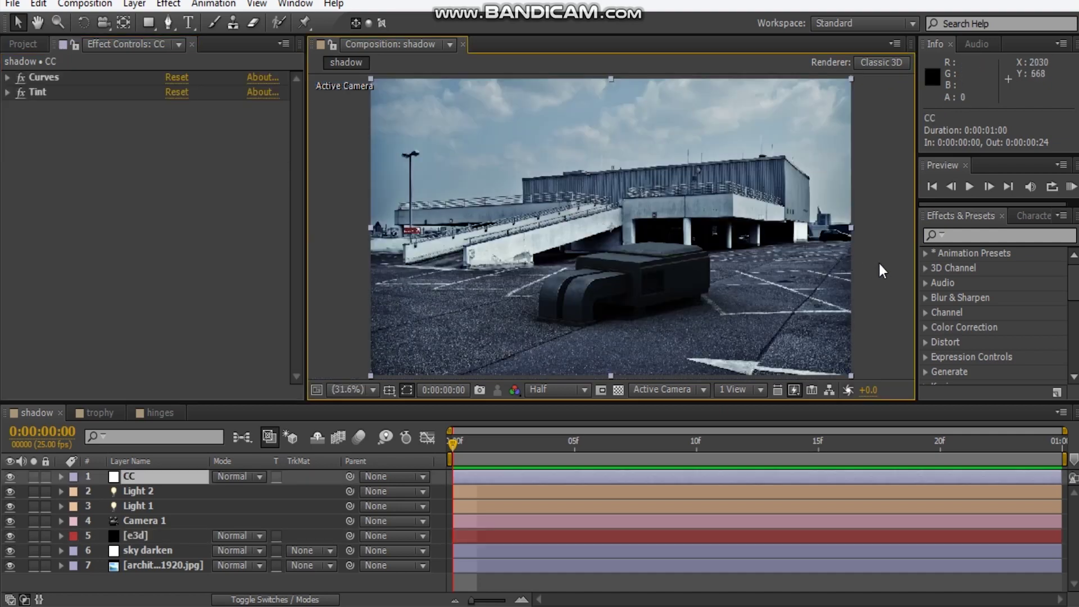
# Review the CC layer's Curves adjustment in the Red and Blue channels and its Tint settings.
pyautogui.click(878, 264)
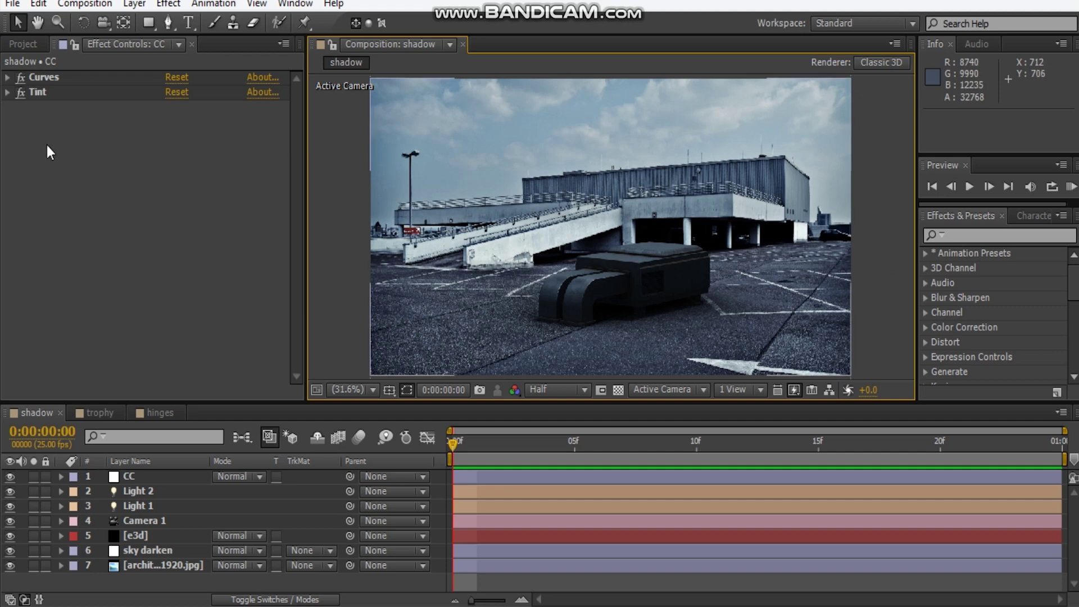
pyautogui.click(8, 77)
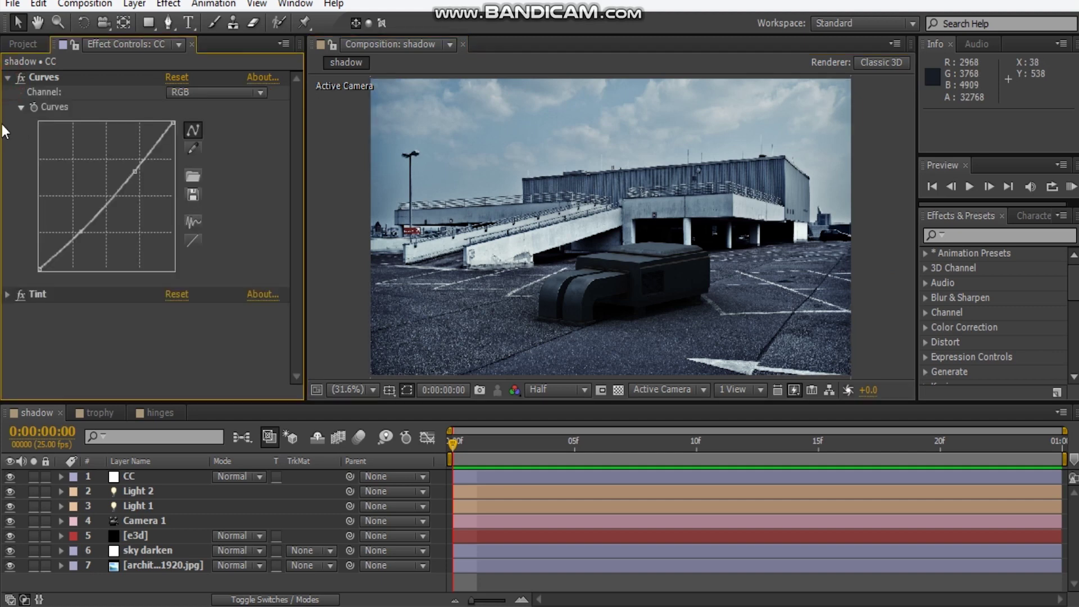
pyautogui.click(209, 92)
pyautogui.click(211, 134)
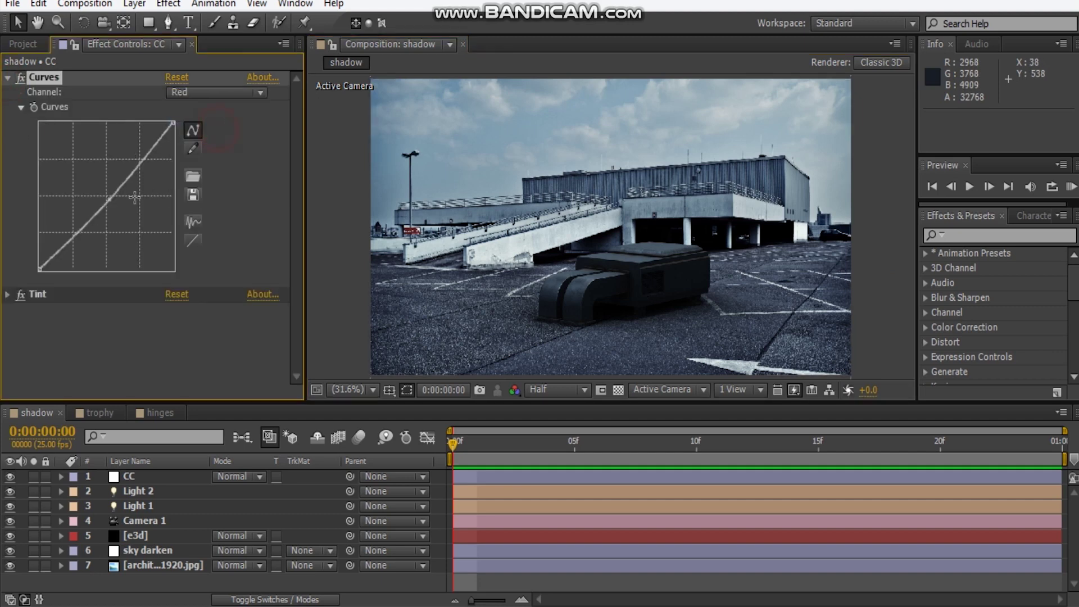
pyautogui.click(217, 92)
pyautogui.click(212, 169)
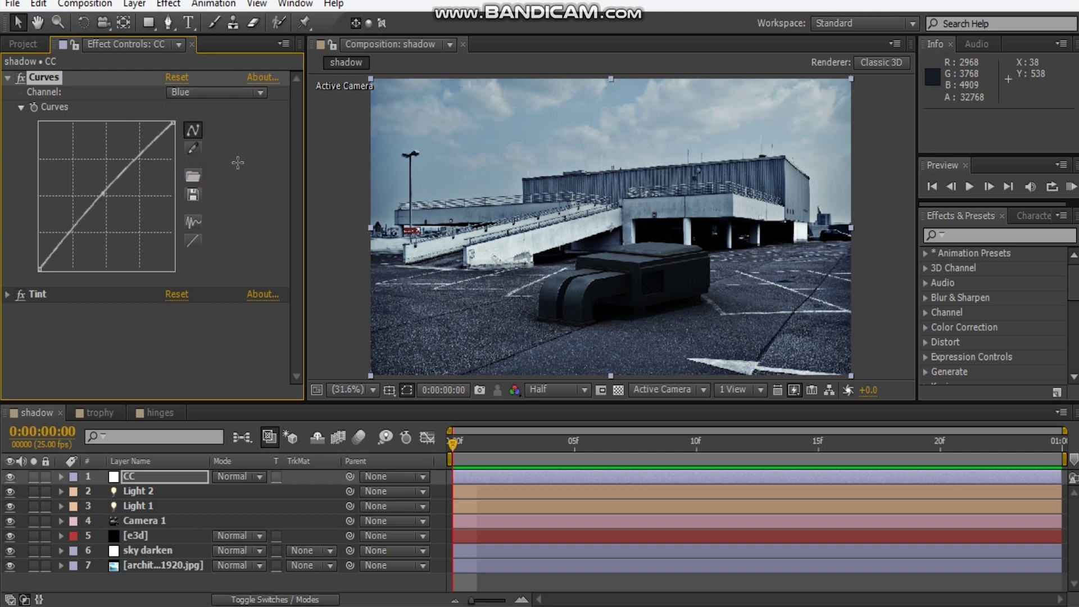
pyautogui.click(8, 294)
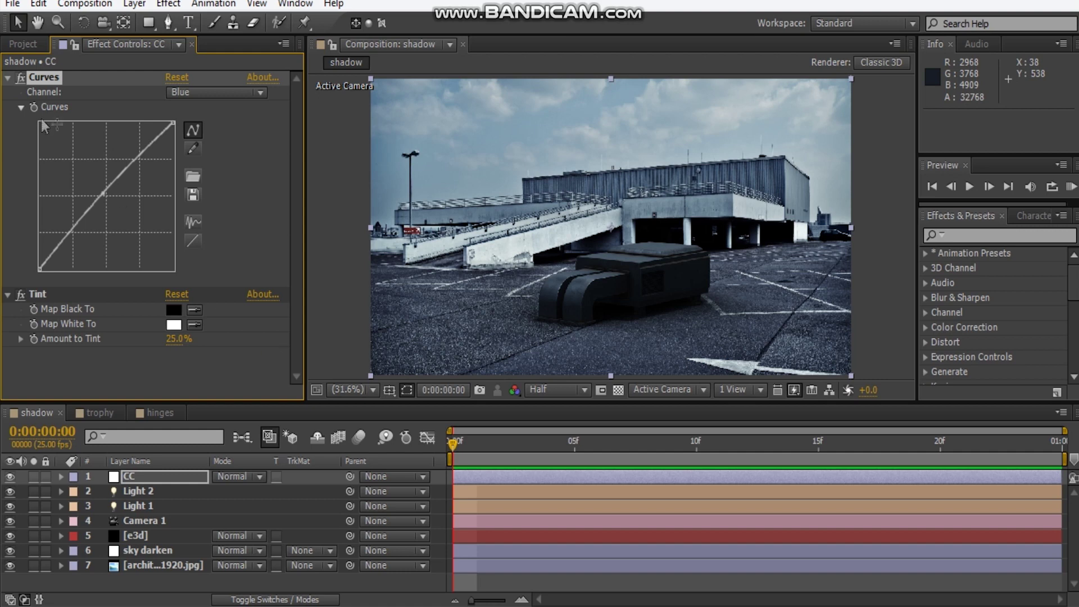
# Re-enable Curves on the background architecture photo layer and review its Fast Blur, Tint and Curves settings.
pyautogui.click(153, 564)
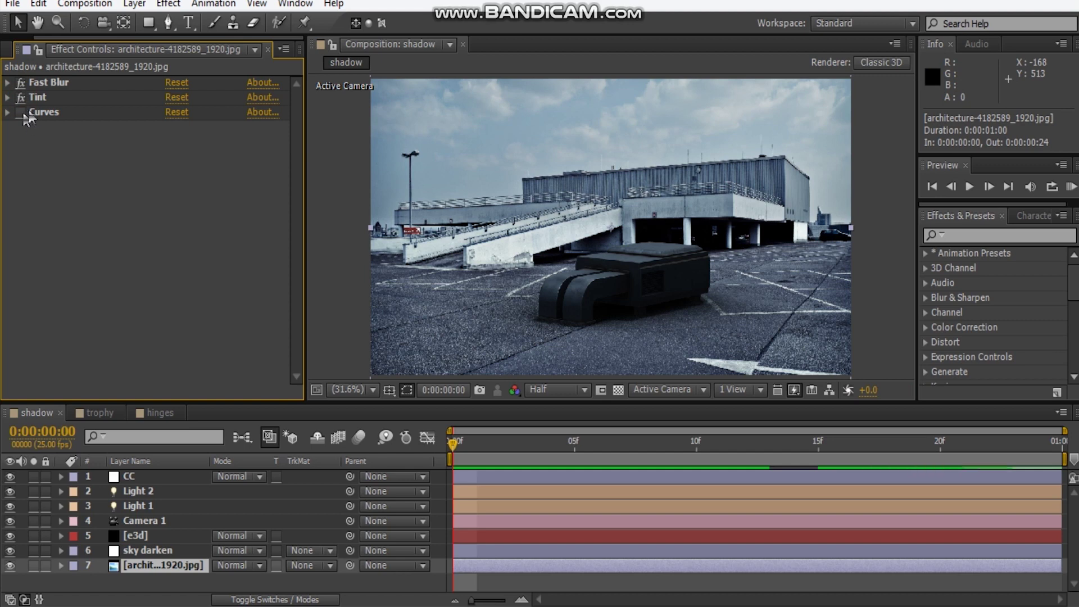
pyautogui.click(22, 112)
pyautogui.click(7, 82)
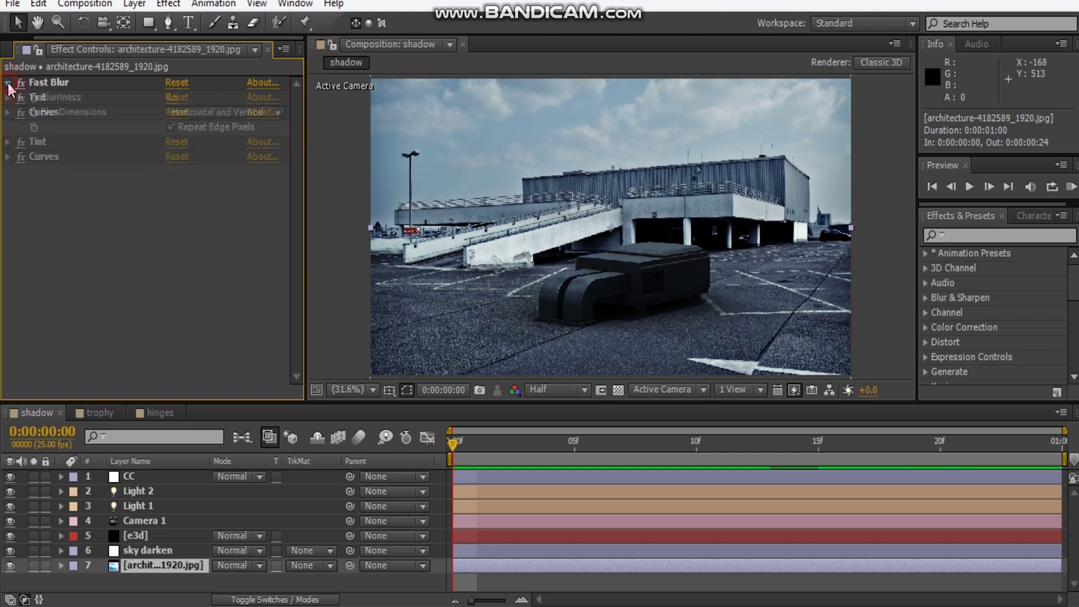
pyautogui.click(8, 83)
pyautogui.click(8, 98)
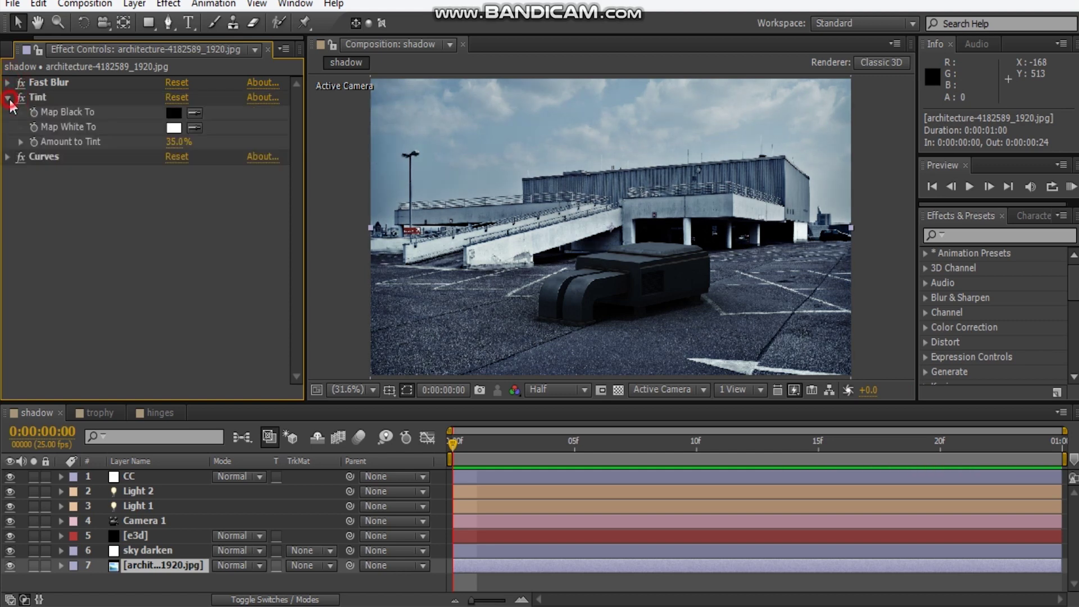
pyautogui.click(7, 97)
pyautogui.click(7, 112)
pyautogui.click(8, 112)
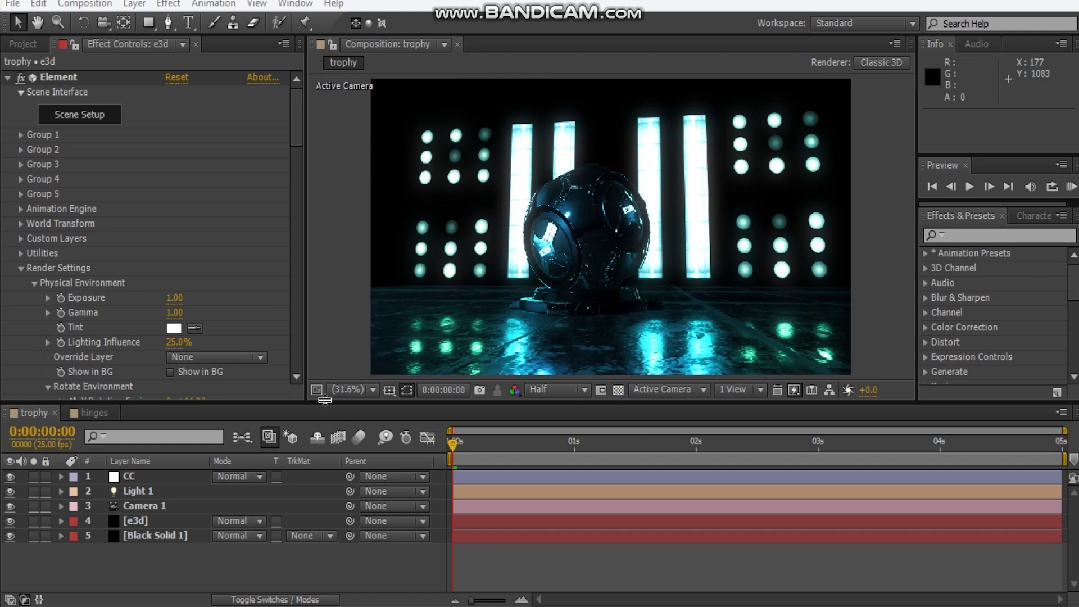
# Hide all layers of the trophy composition and show them again one by one, from Black Solid 1 up to CC.
pyautogui.click(170, 536)
pyautogui.click(10, 477)
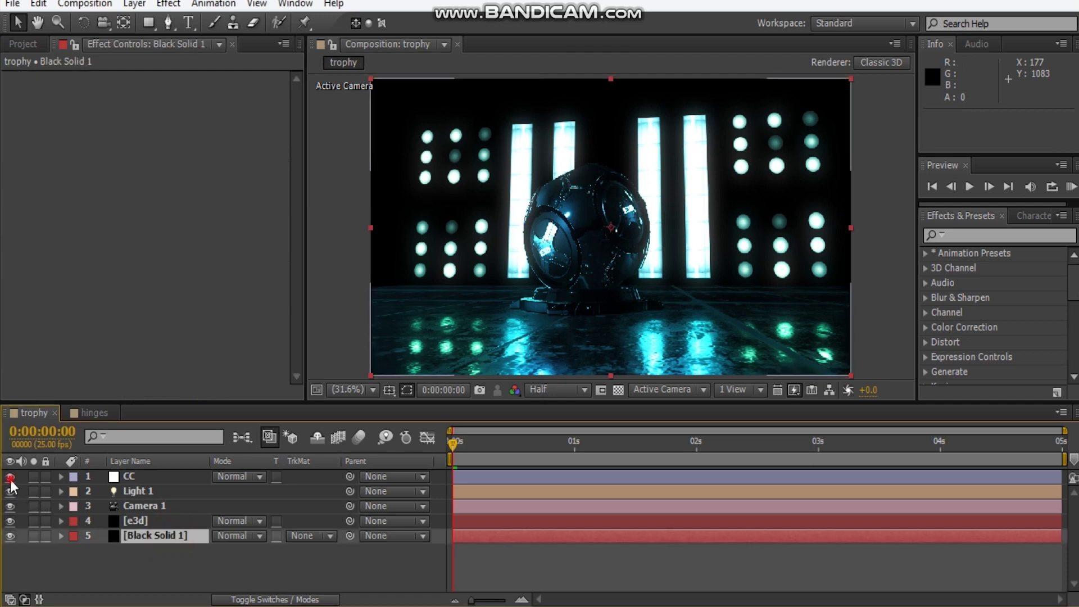
pyautogui.click(11, 520)
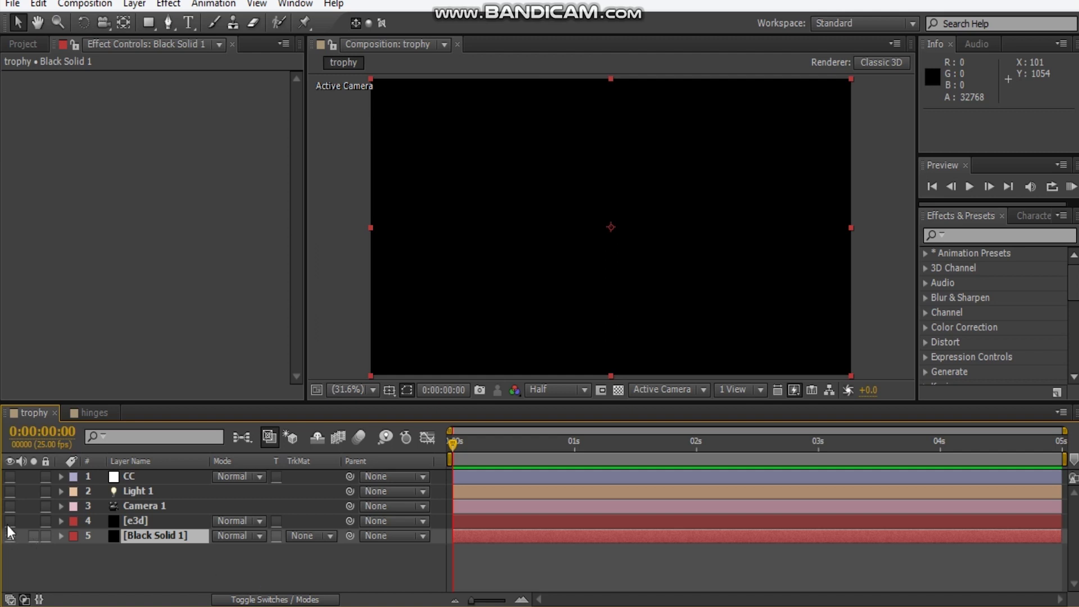
pyautogui.moveTo(10, 534); pyautogui.dragTo(10, 521)
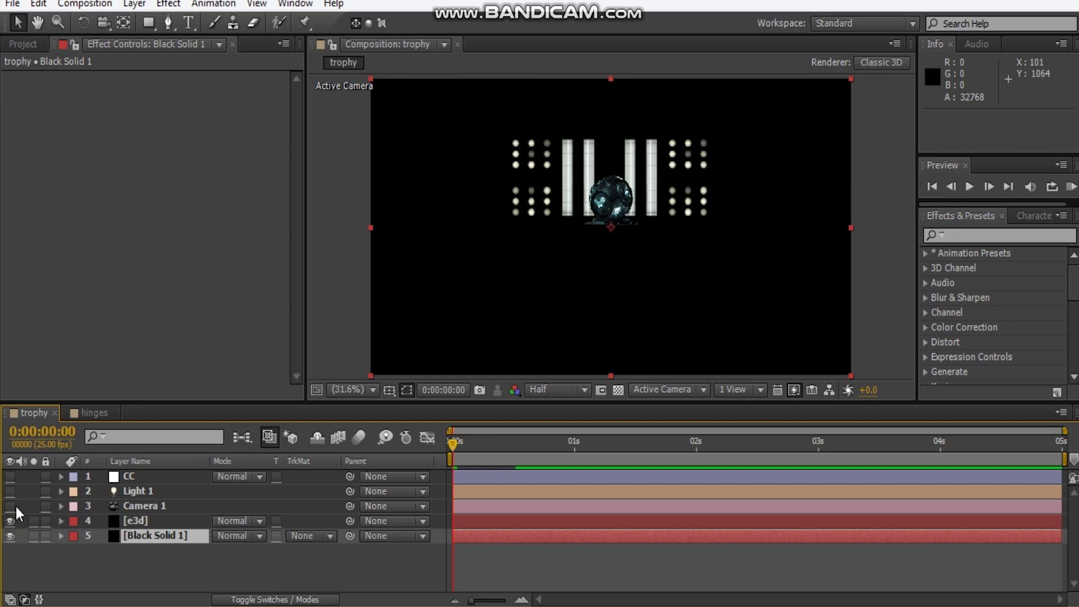
pyautogui.click(13, 505)
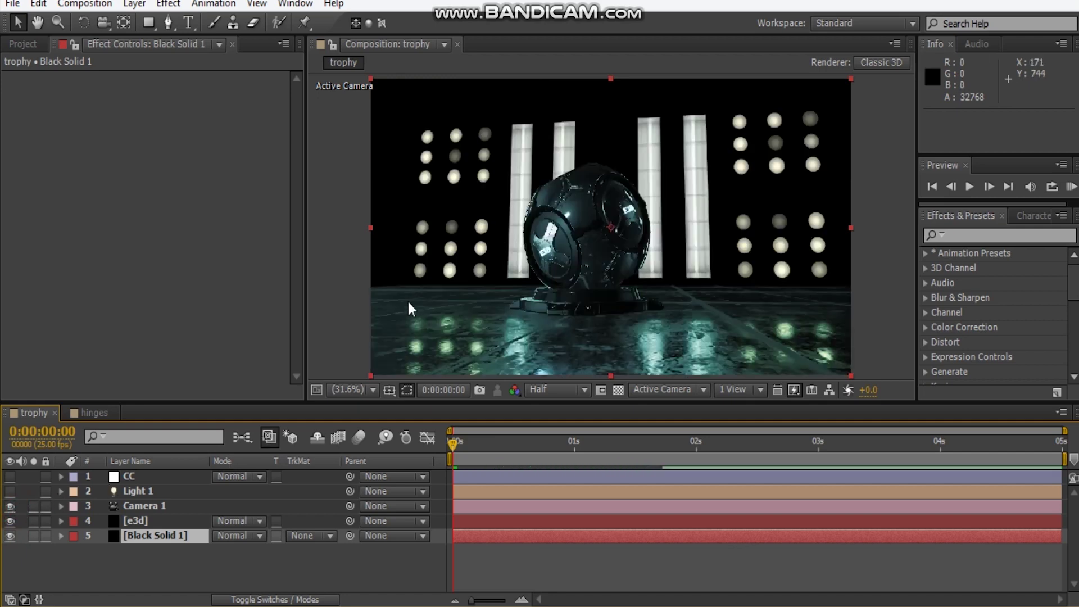
pyautogui.click(11, 491)
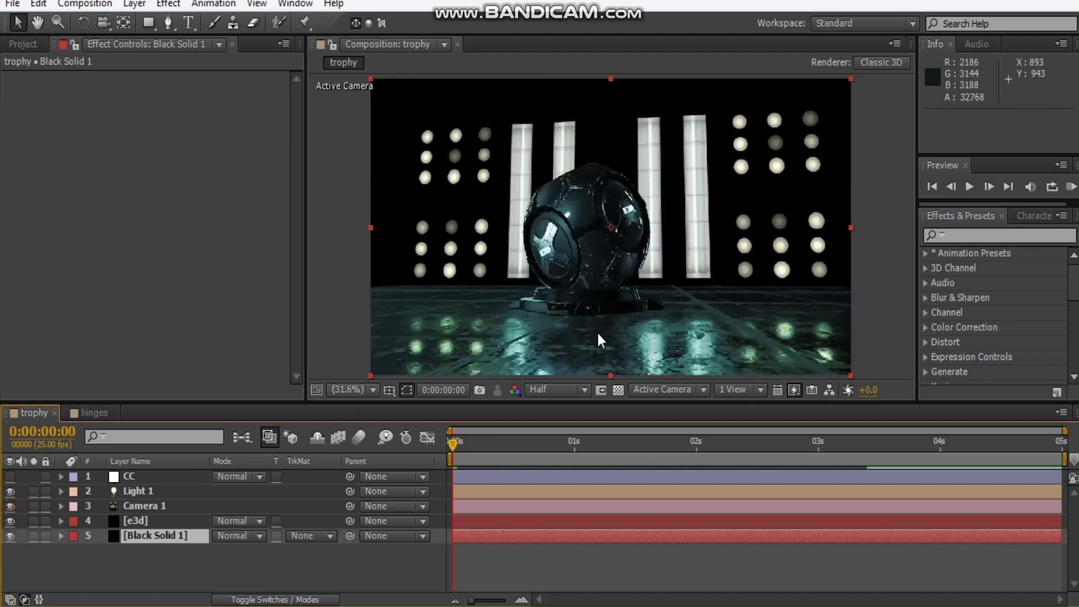
pyautogui.click(147, 491)
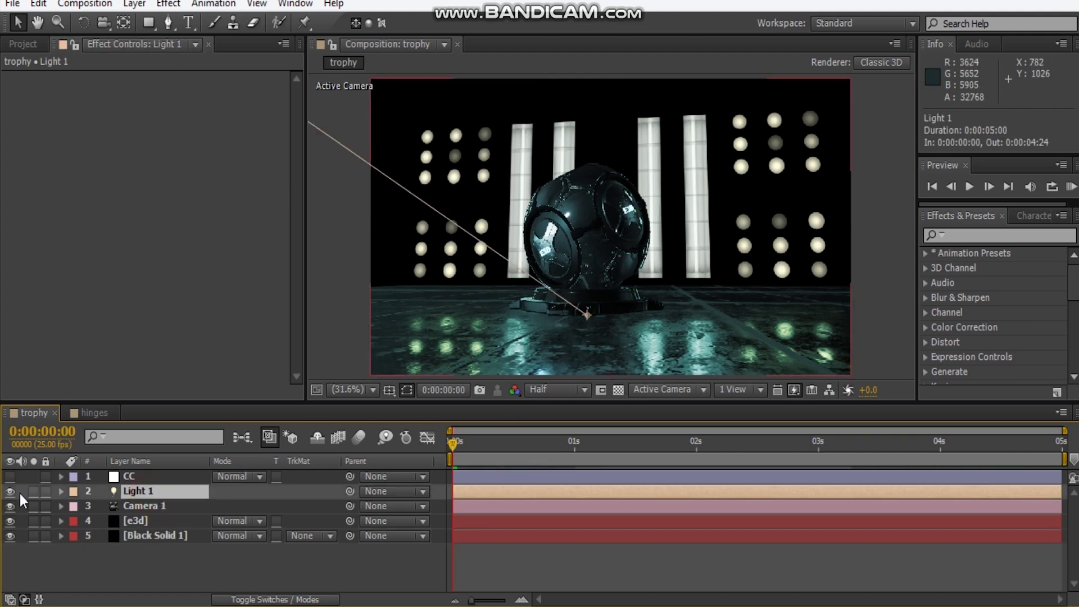
pyautogui.click(9, 476)
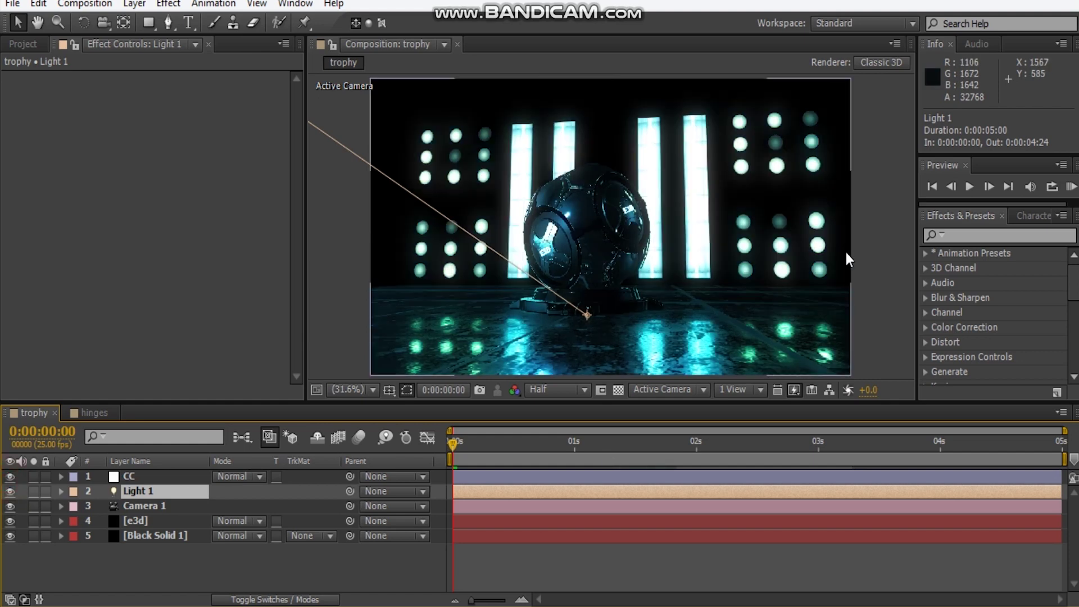
pyautogui.click(882, 254)
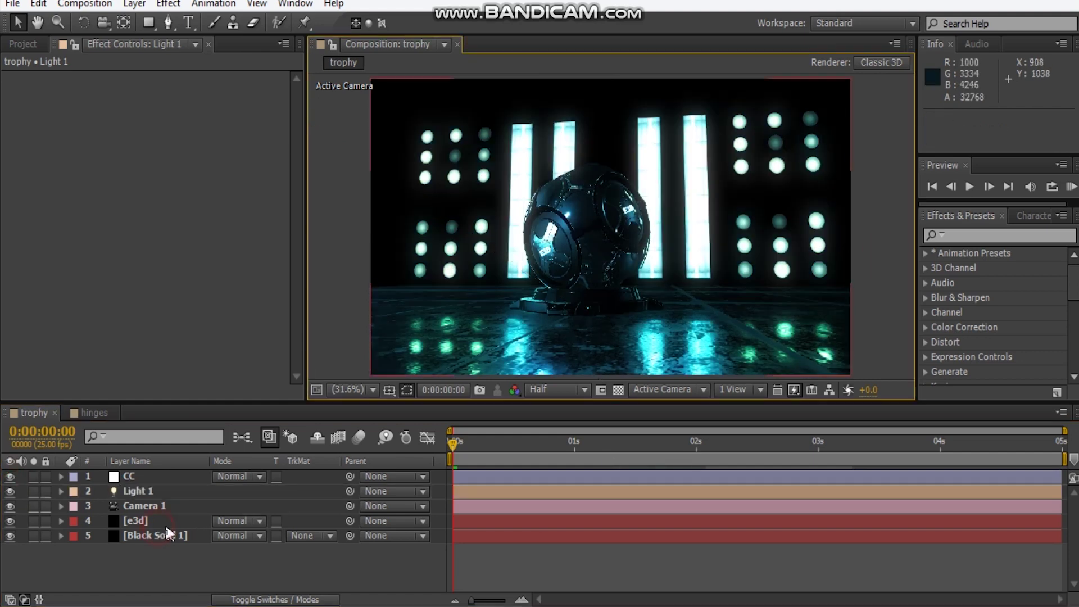
# Open the Element scene setup of the trophy composition's e3d layer and orbit to a frontal view of the trophy.
pyautogui.click(166, 525)
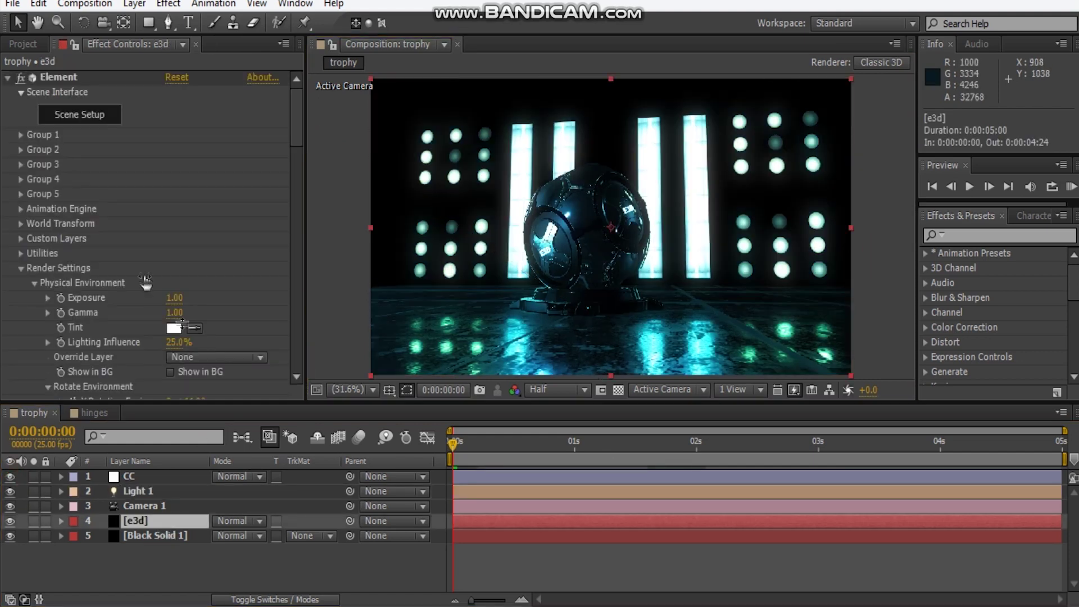
pyautogui.click(89, 116)
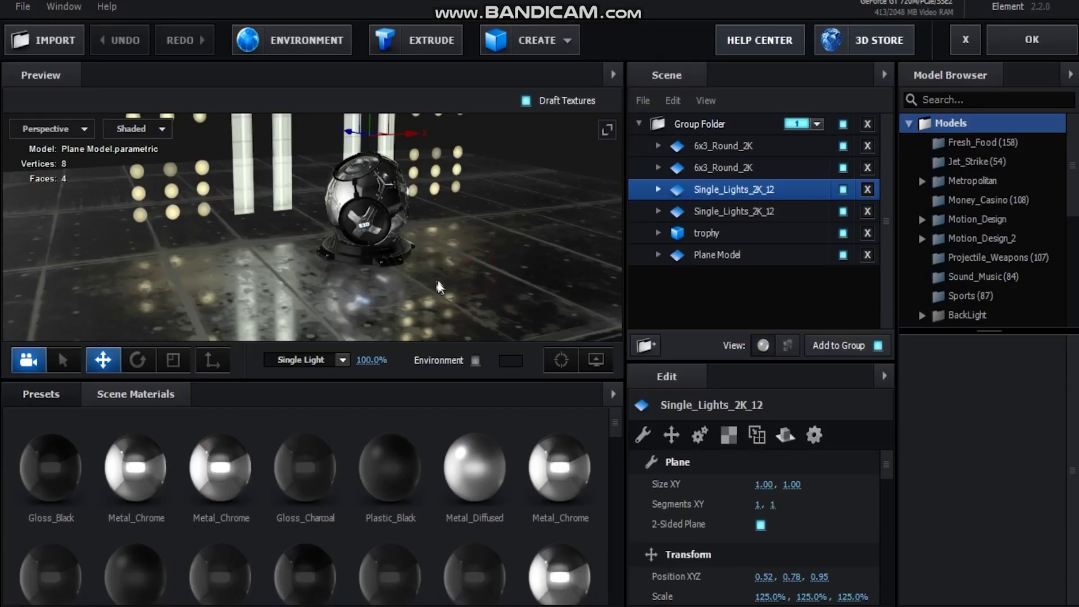
pyautogui.moveTo(419, 275); pyautogui.dragTo(281, 265)
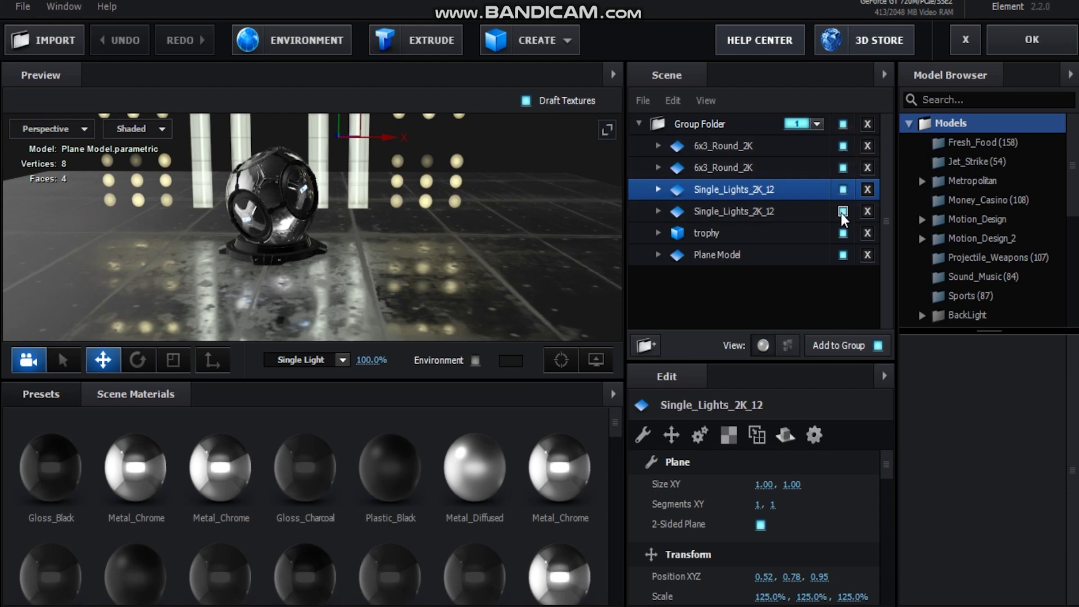
# Hide the trophy and all four light planes, then select the floor Plane Model and view it from above.
pyautogui.click(844, 233)
pyautogui.click(843, 168)
pyautogui.click(843, 190)
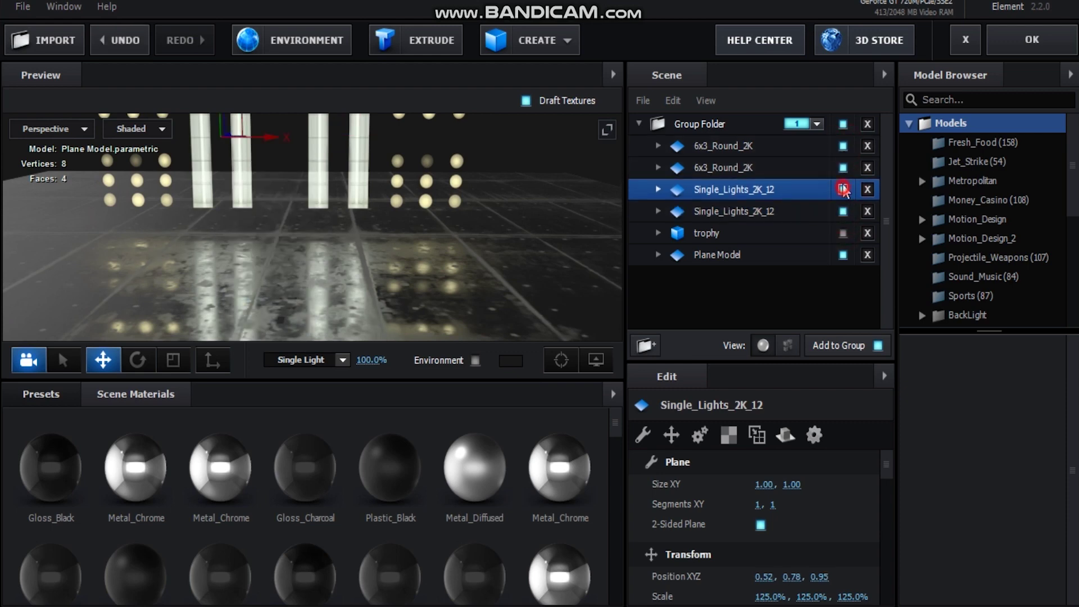
pyautogui.click(843, 211)
pyautogui.click(843, 146)
pyautogui.click(761, 256)
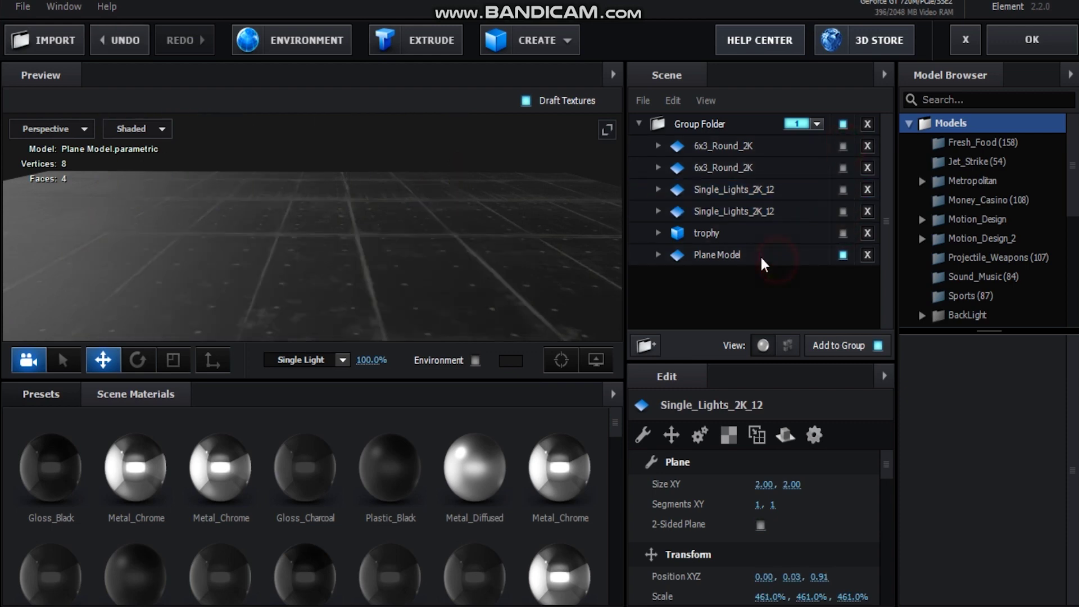
pyautogui.moveTo(408, 291); pyautogui.dragTo(426, 332)
# Open the Pro_Shaders_2 preset folder and select the concrete_slabs material of the floor Plane Model.
pyautogui.click(44, 394)
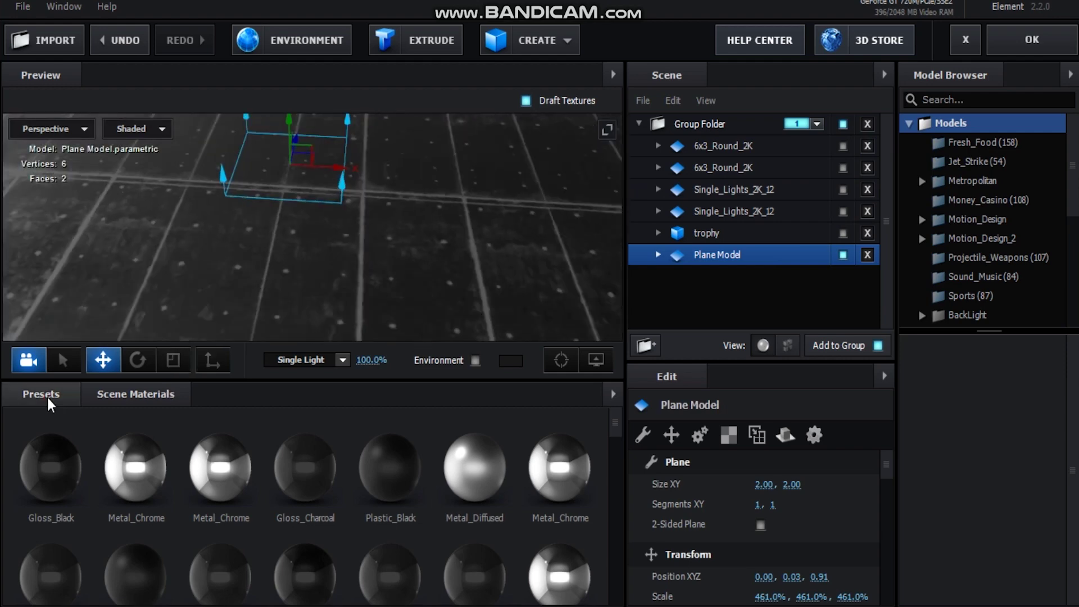
pyautogui.doubleClick(85, 494)
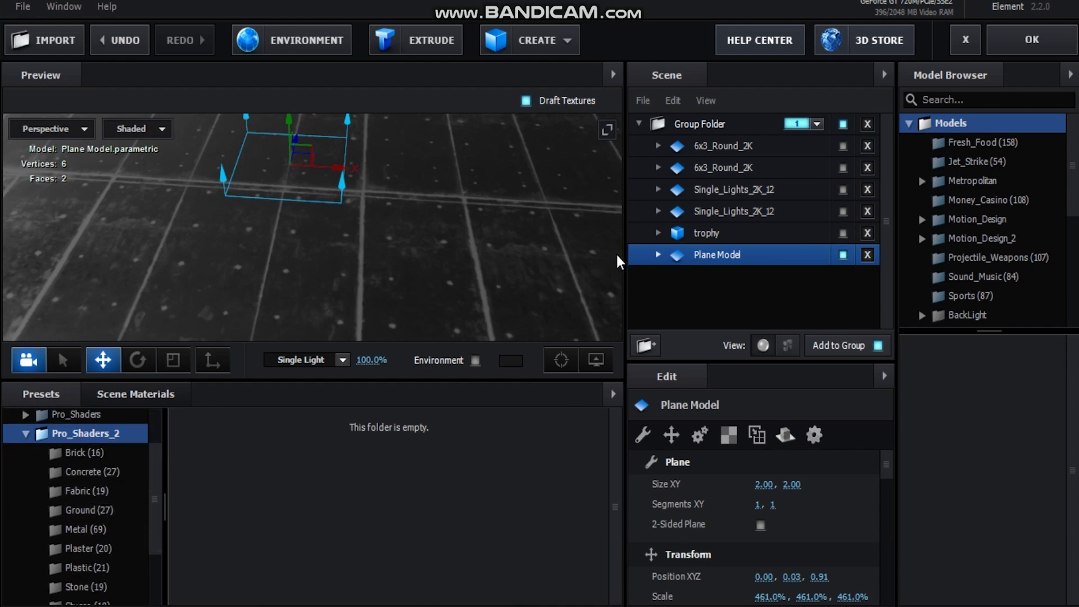
pyautogui.click(658, 256)
pyautogui.click(783, 279)
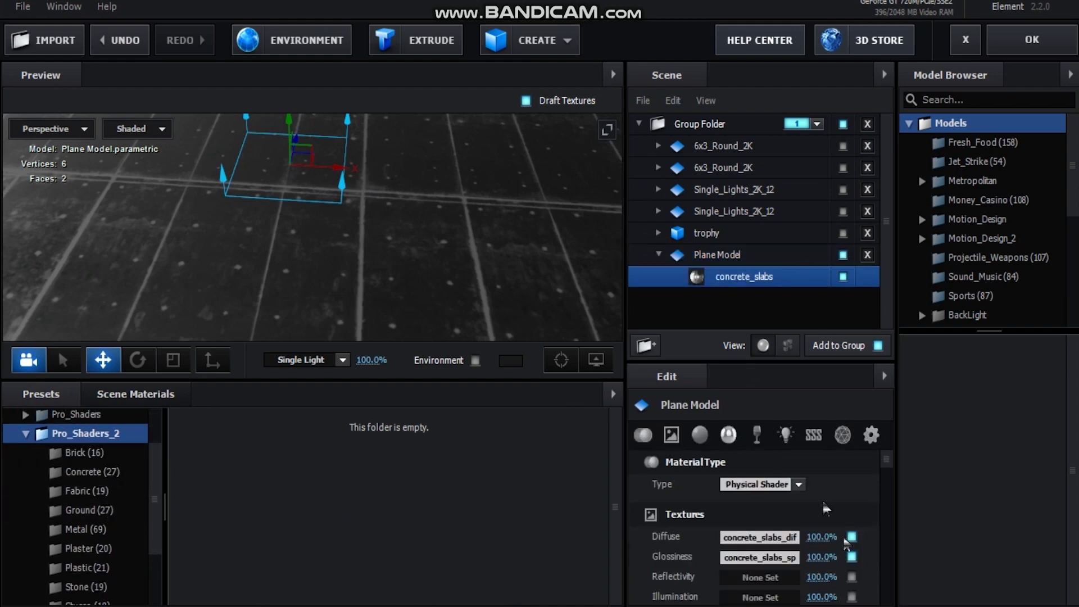
# Review the Glossiness texture channel settings of the concrete_slabs material and accept them as they are.
pyautogui.scroll(-1, 730, 494)
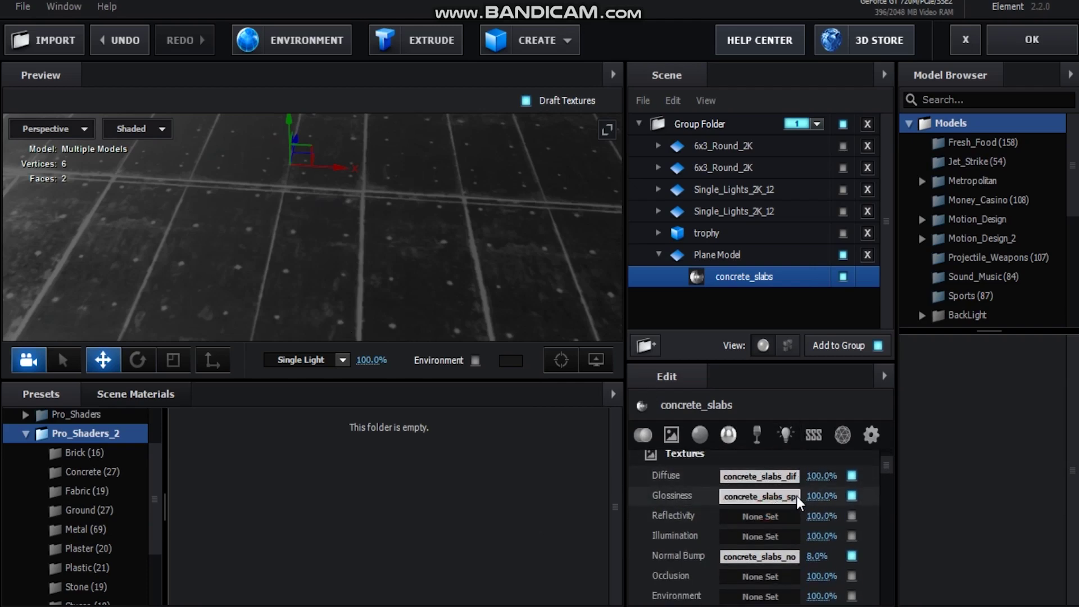
pyautogui.click(767, 497)
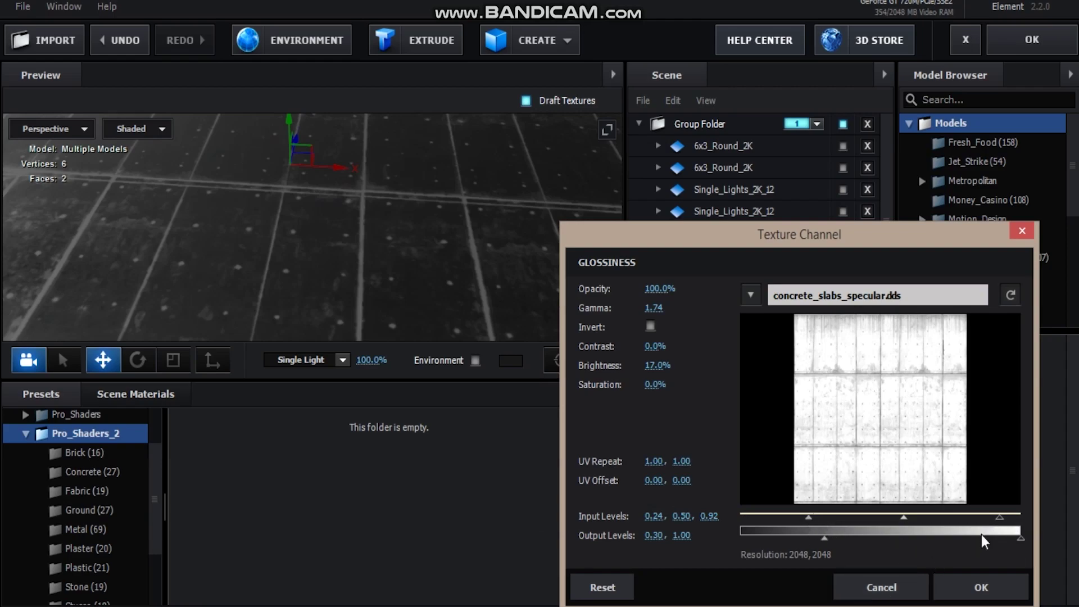
pyautogui.click(978, 586)
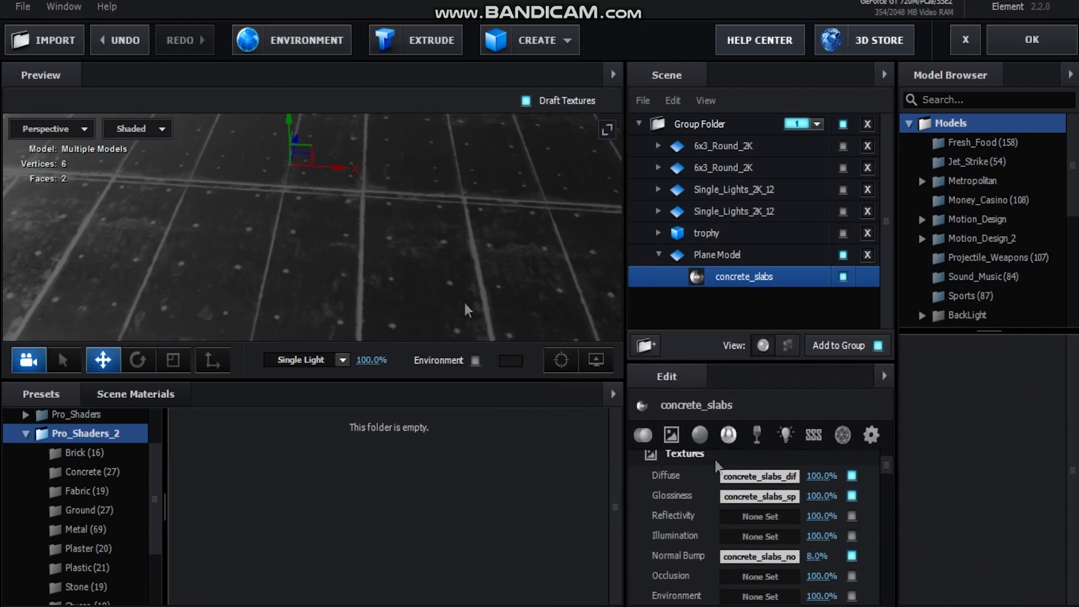
# Examine the remaining settings of the concrete_slabs material, from its basic settings through refraction to the shadow, AO and matte options.
pyautogui.scroll(-1, 785, 542)
pyautogui.scroll(-5, 785, 542)
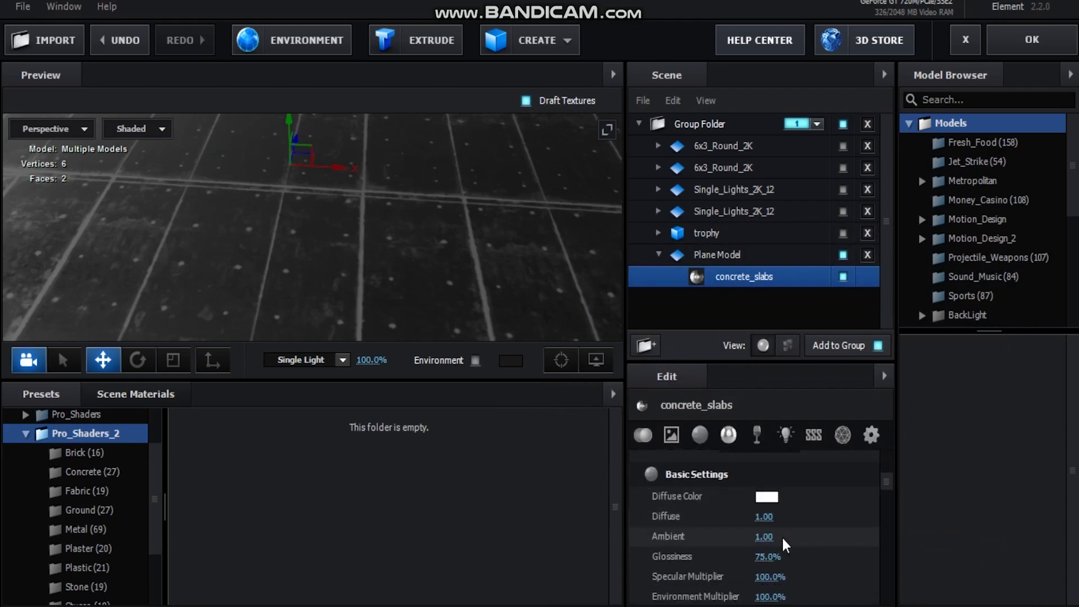
pyautogui.scroll(-4, 791, 528)
pyautogui.scroll(2, 792, 525)
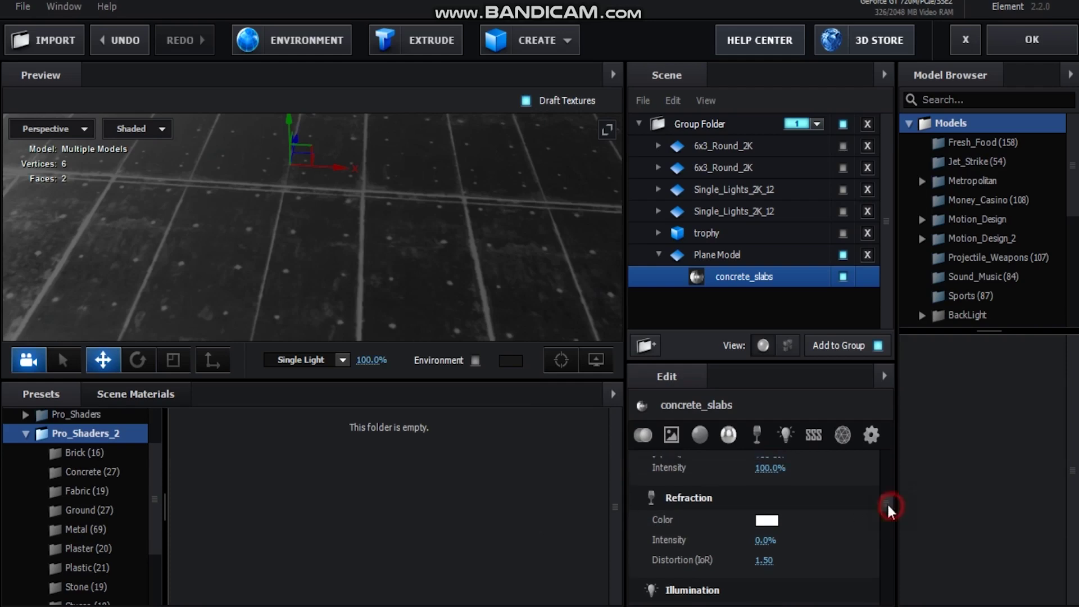
pyautogui.scroll(2, 890, 506)
pyautogui.scroll(-5, 888, 523)
pyautogui.moveTo(889, 528); pyautogui.dragTo(890, 599)
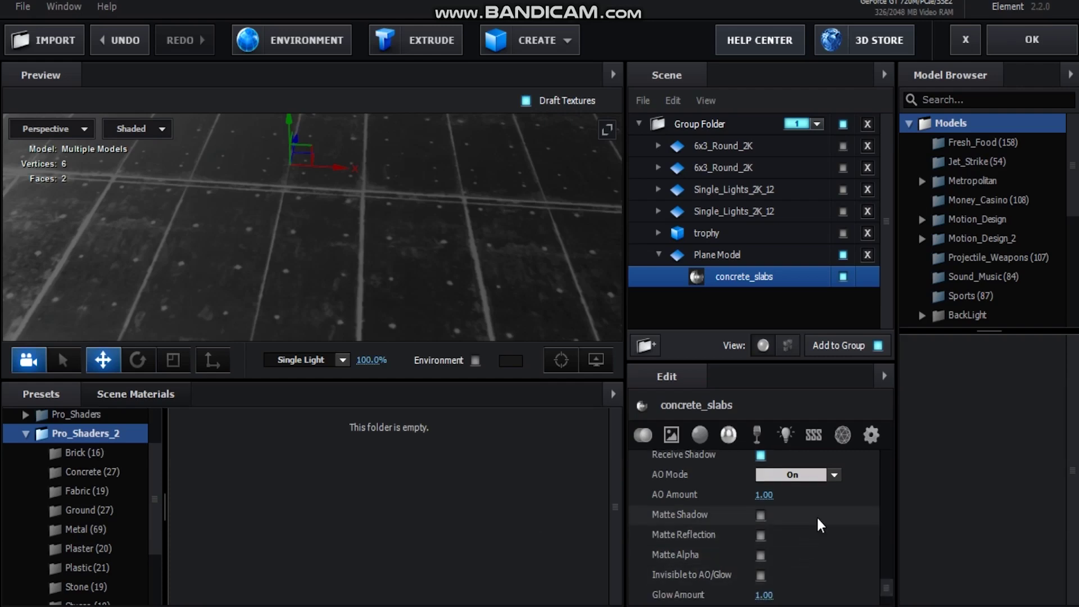
pyautogui.scroll(3, 798, 495)
# Review the Reflect Mode settings of the floor Plane Model and orbit to a low view across the floor.
pyautogui.click(734, 256)
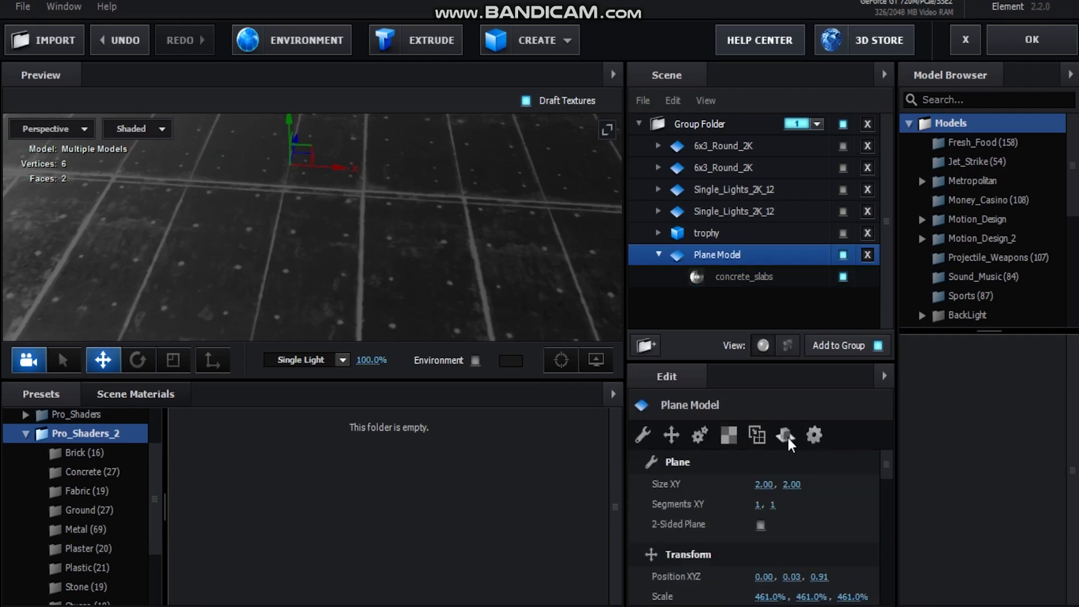
pyautogui.click(785, 434)
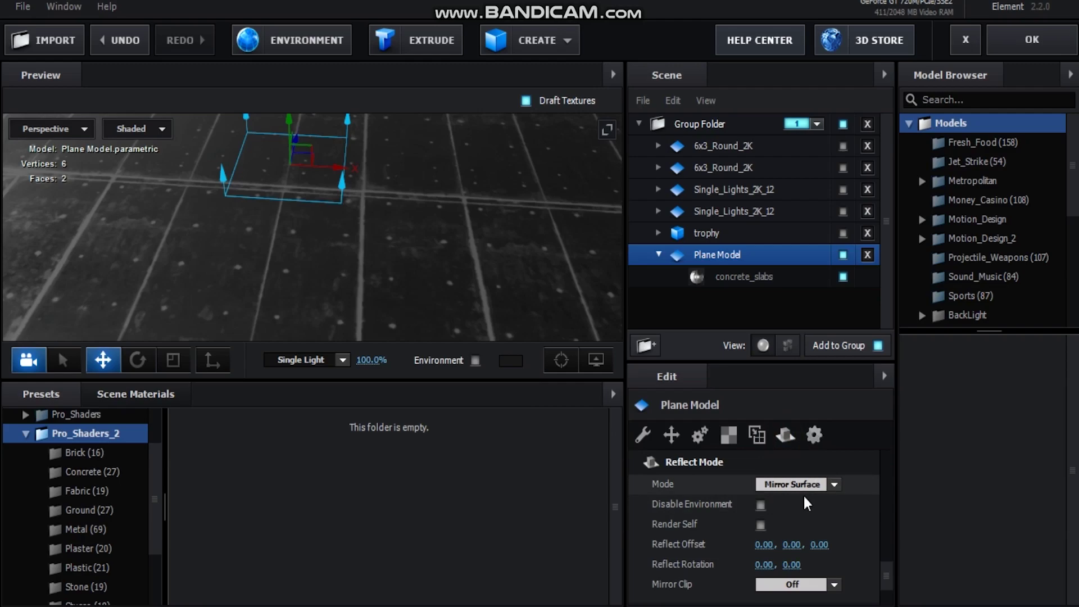
pyautogui.moveTo(433, 257); pyautogui.dragTo(384, 272)
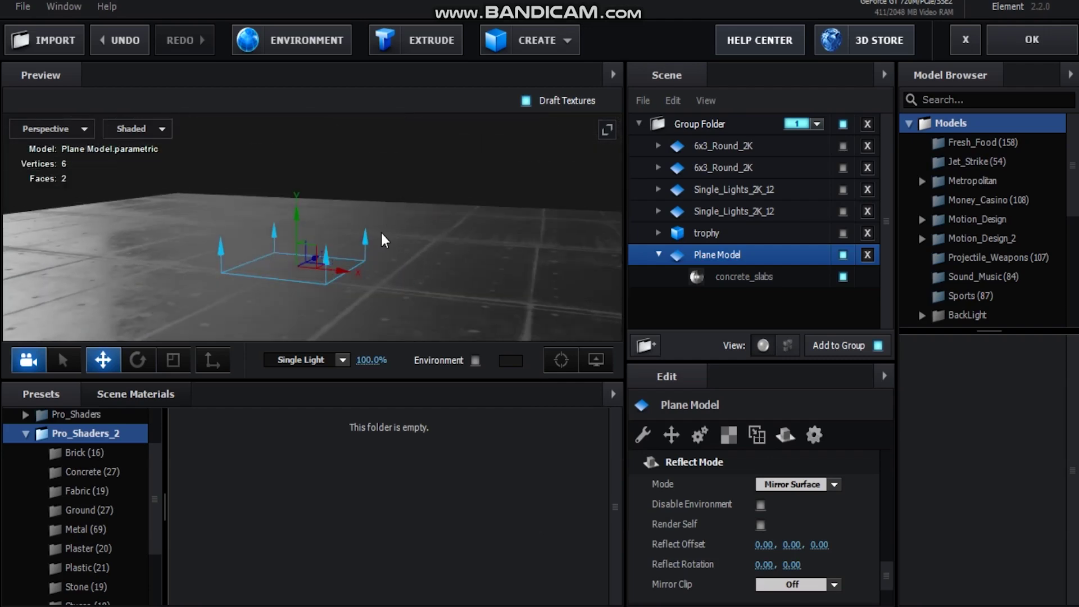
# Preview the floor with the Basic lighting preset and switch back to Single Light.
pyautogui.click(319, 363)
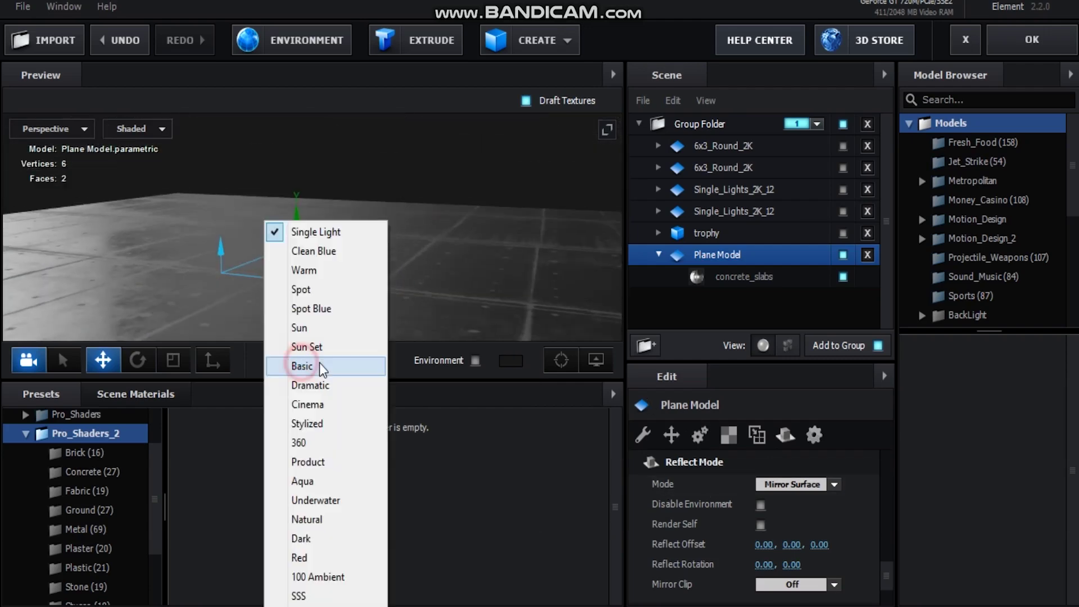
pyautogui.click(306, 366)
pyautogui.click(323, 362)
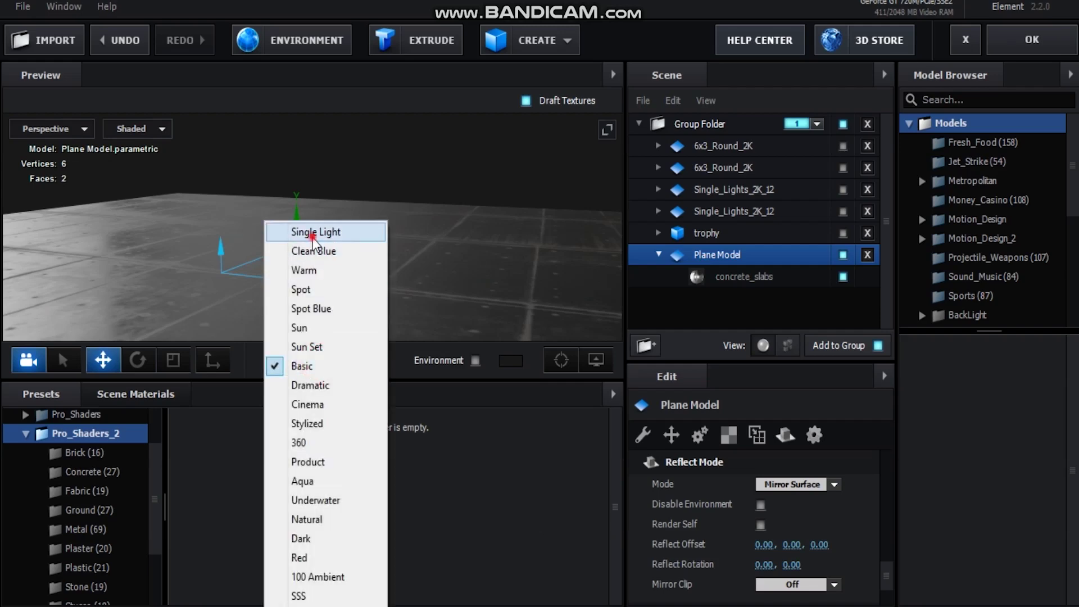
pyautogui.click(336, 229)
pyautogui.moveTo(399, 321); pyautogui.dragTo(461, 315)
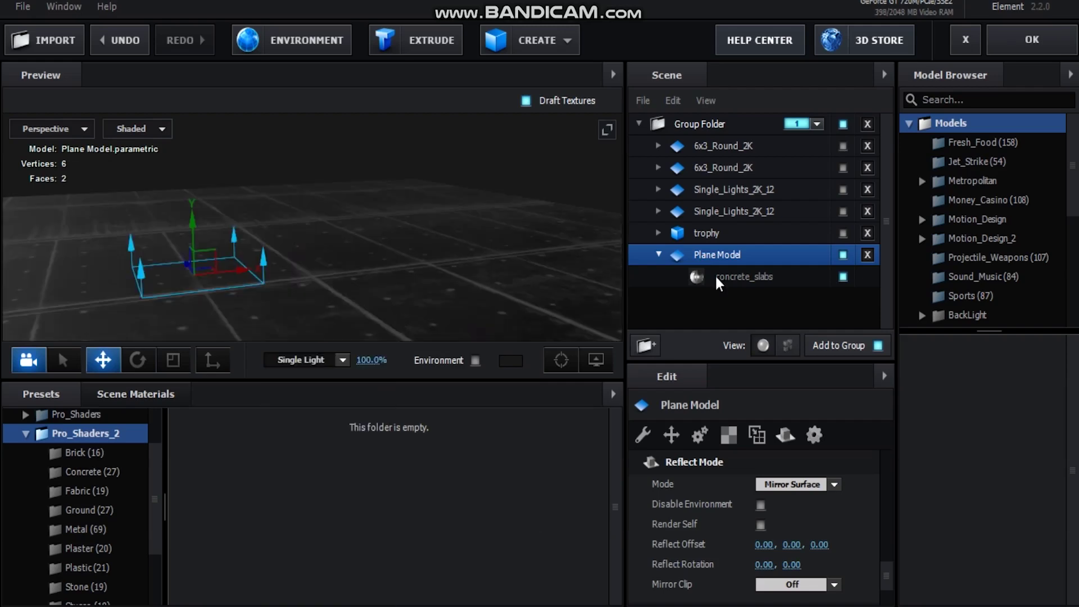
# Show the trophy model again and orbit to inspect its reflection on the floor.
pyautogui.click(842, 233)
pyautogui.moveTo(405, 241); pyautogui.dragTo(313, 292)
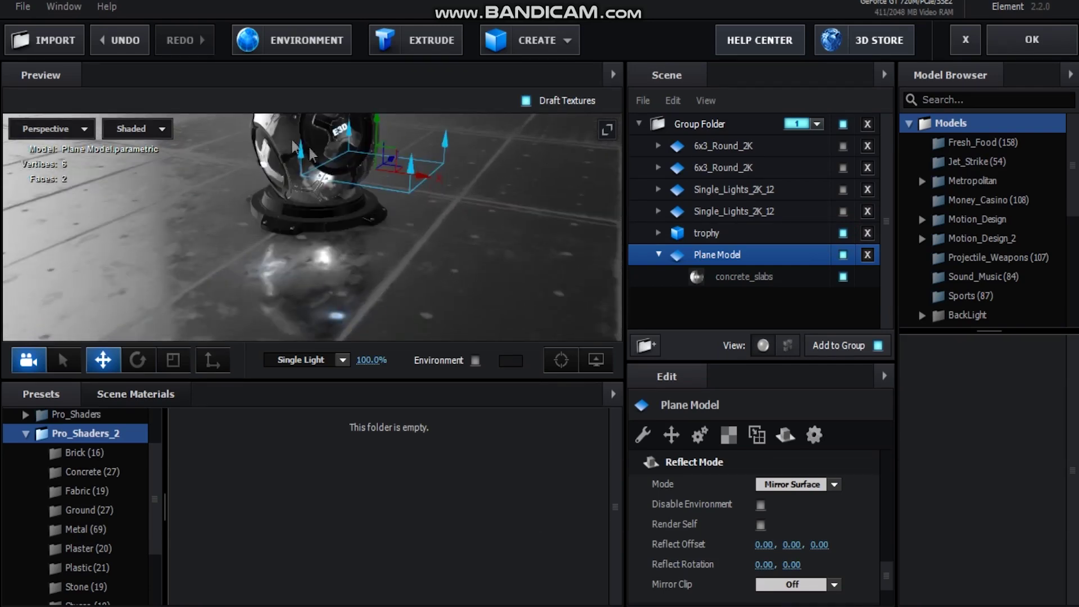
pyautogui.moveTo(314, 225); pyautogui.dragTo(348, 213)
# Expand the trophy's materials, review its Reflect Mode options and inspect its reflections from several angles.
pyautogui.click(706, 232)
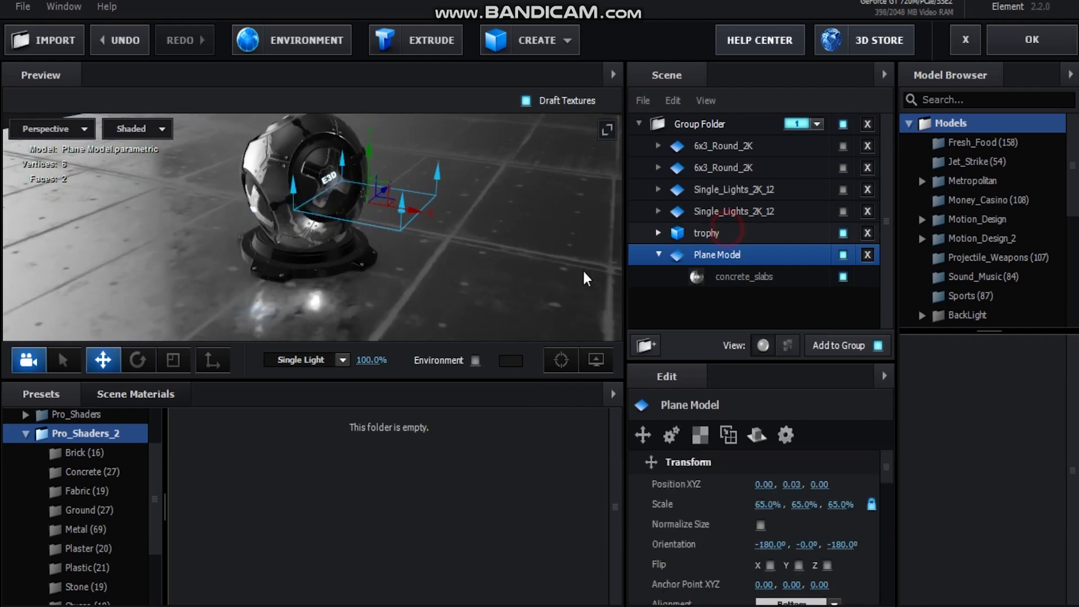
pyautogui.click(658, 233)
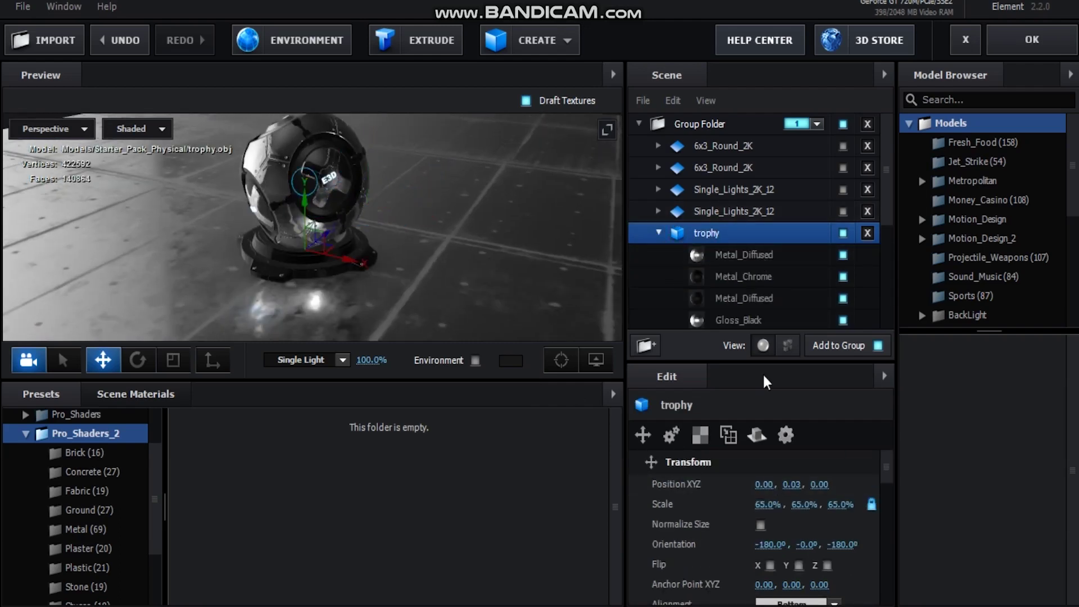
pyautogui.click(757, 435)
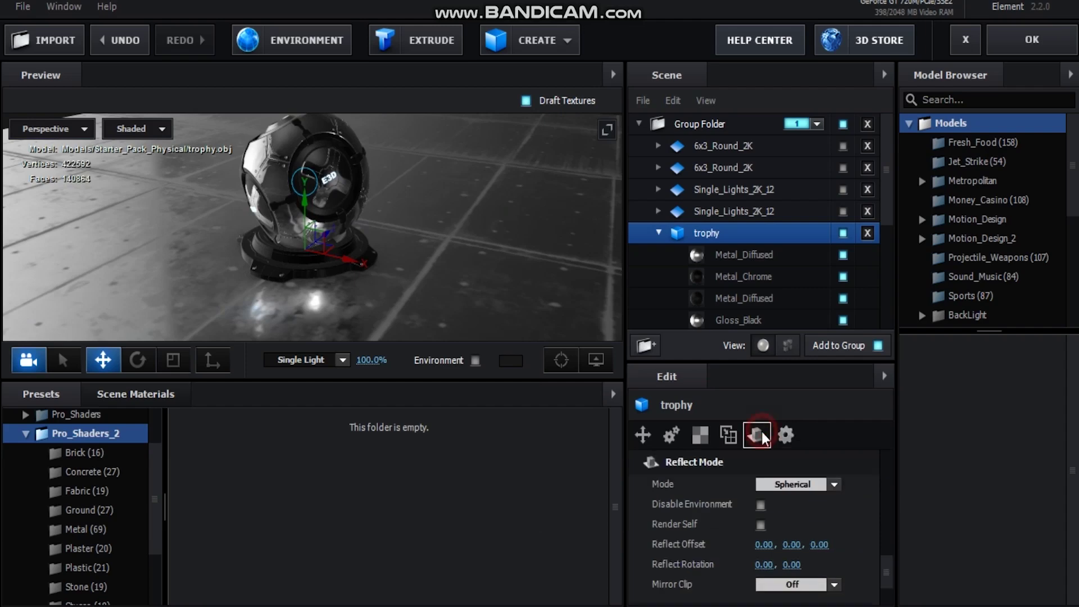
pyautogui.click(805, 489)
pyautogui.click(797, 544)
pyautogui.click(382, 240)
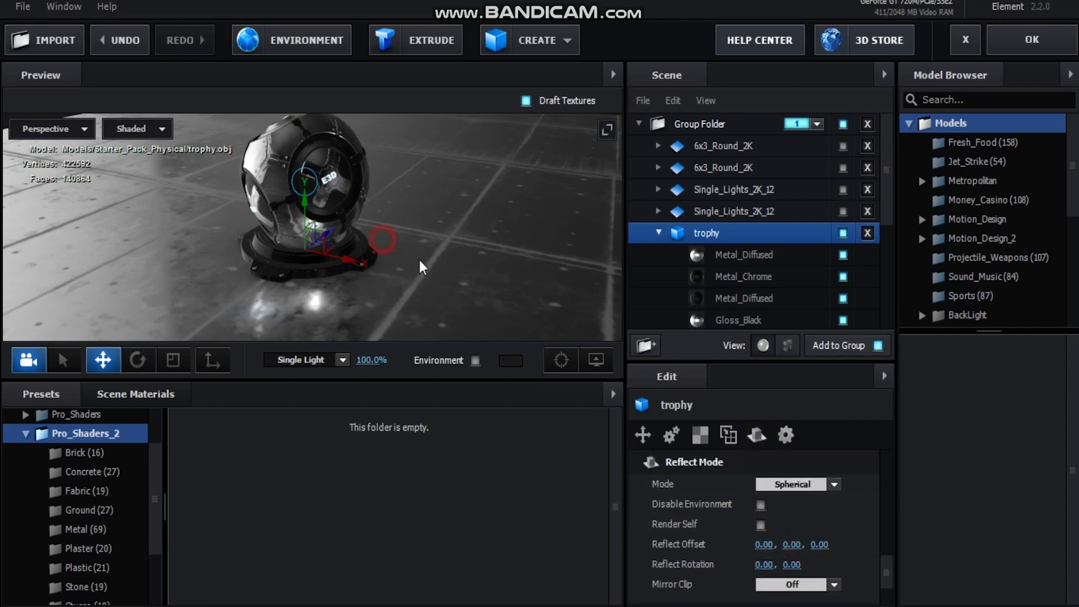
pyautogui.moveTo(422, 267); pyautogui.dragTo(505, 253)
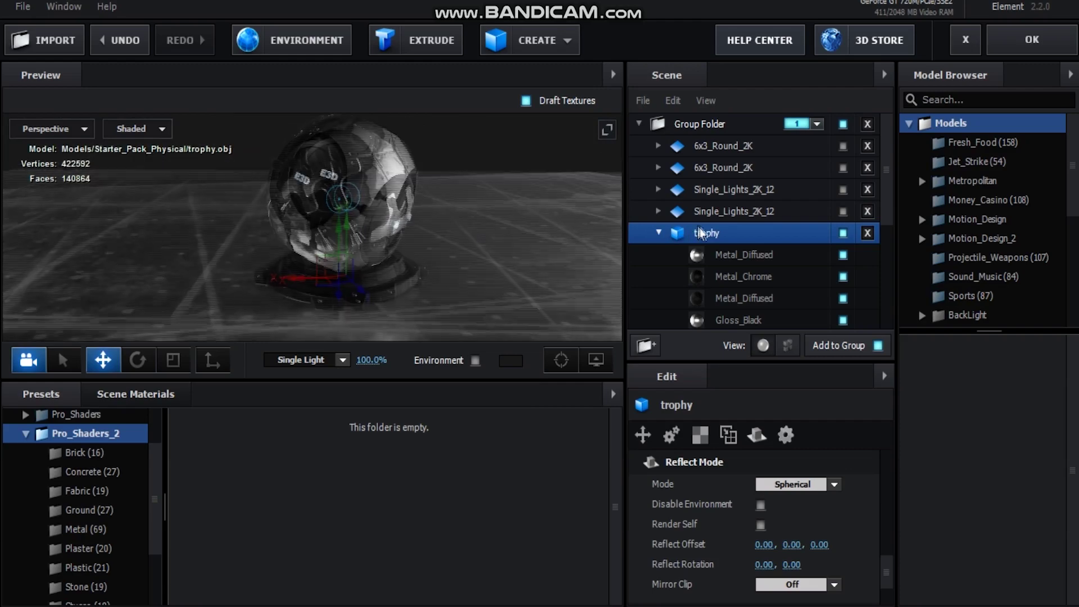
pyautogui.moveTo(393, 259); pyautogui.dragTo(290, 175)
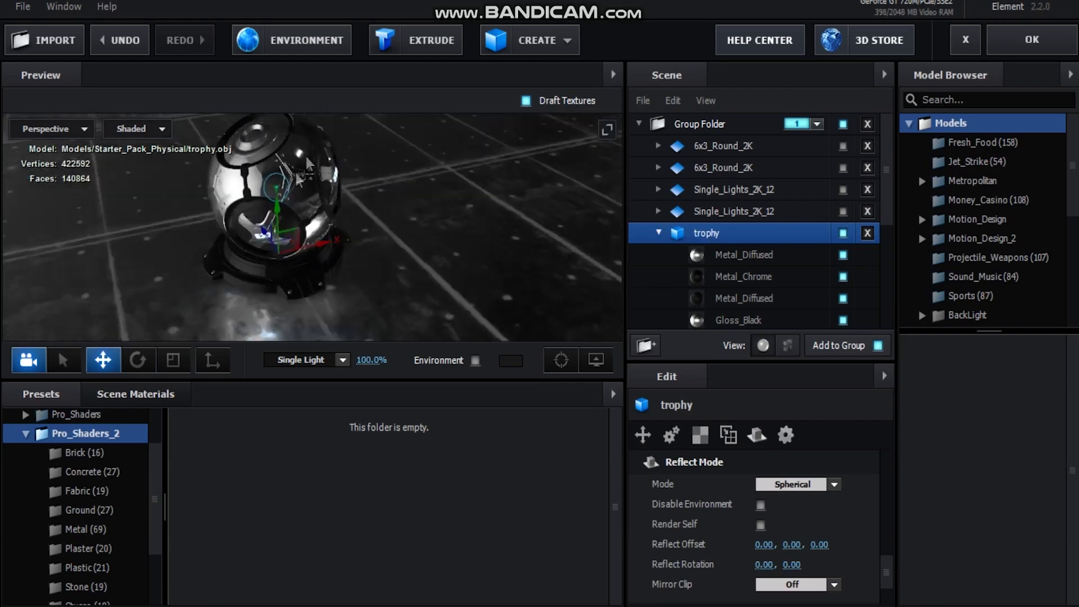
# Open the Environment preset folder and review the scene's BackLight_2K_27.jpg environment texture settings.
pyautogui.click(25, 433)
pyautogui.click(61, 436)
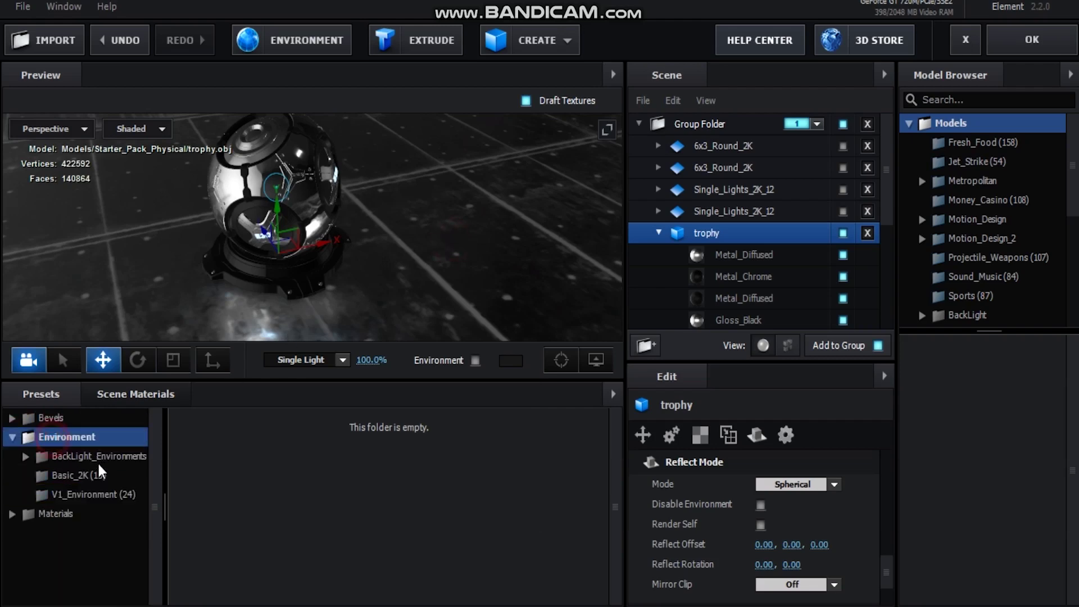
pyautogui.click(338, 45)
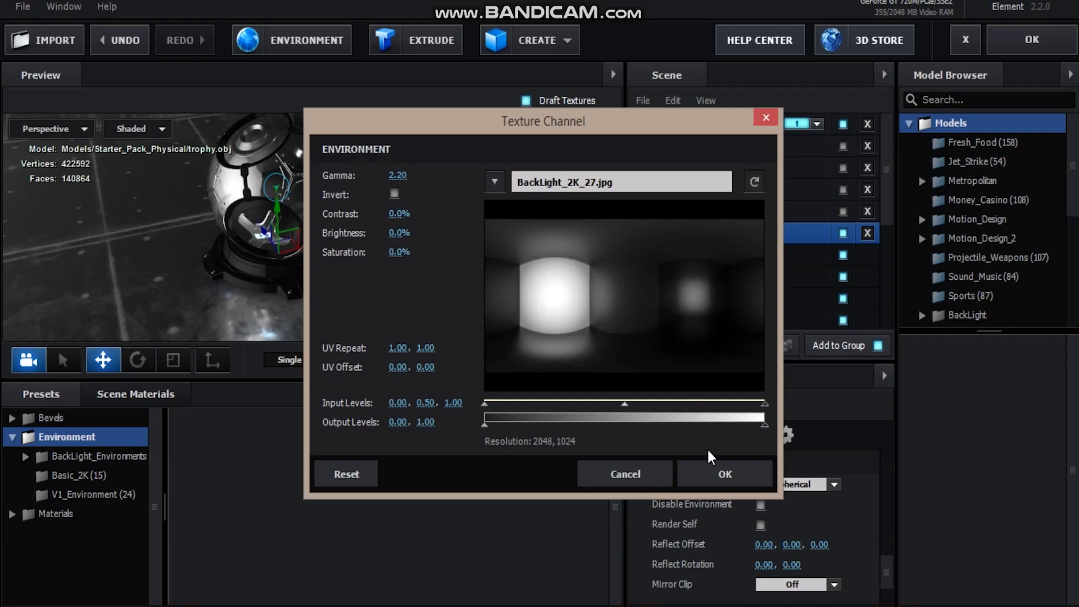
pyautogui.click(713, 474)
pyautogui.moveTo(452, 217); pyautogui.dragTo(414, 221)
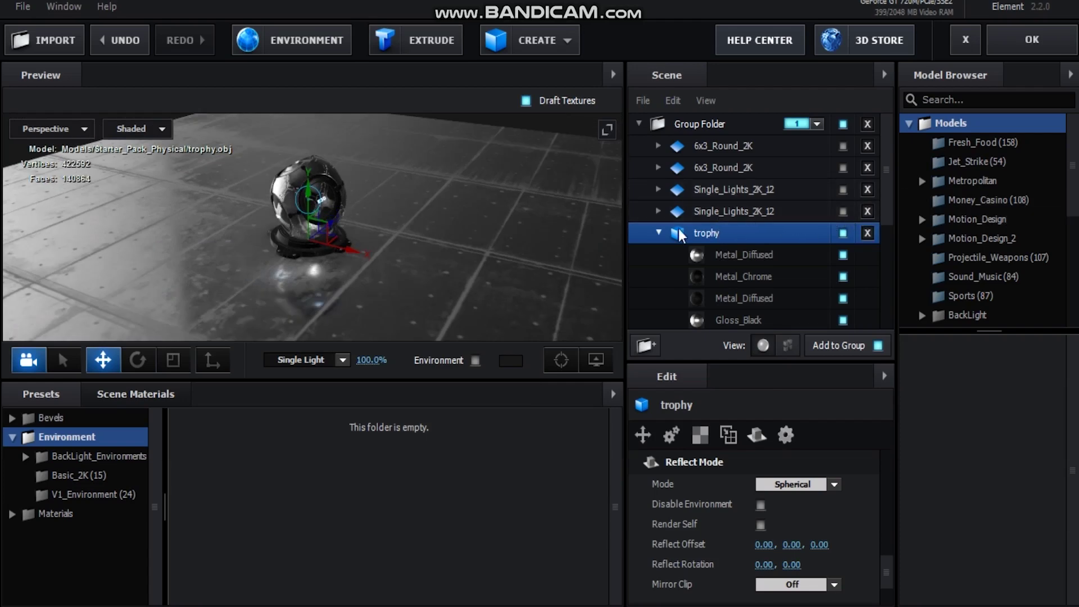
# Collapse the trophy and Plane Model materials and show both Single_Lights_2K_12 light planes again.
pyautogui.click(659, 234)
pyautogui.click(659, 255)
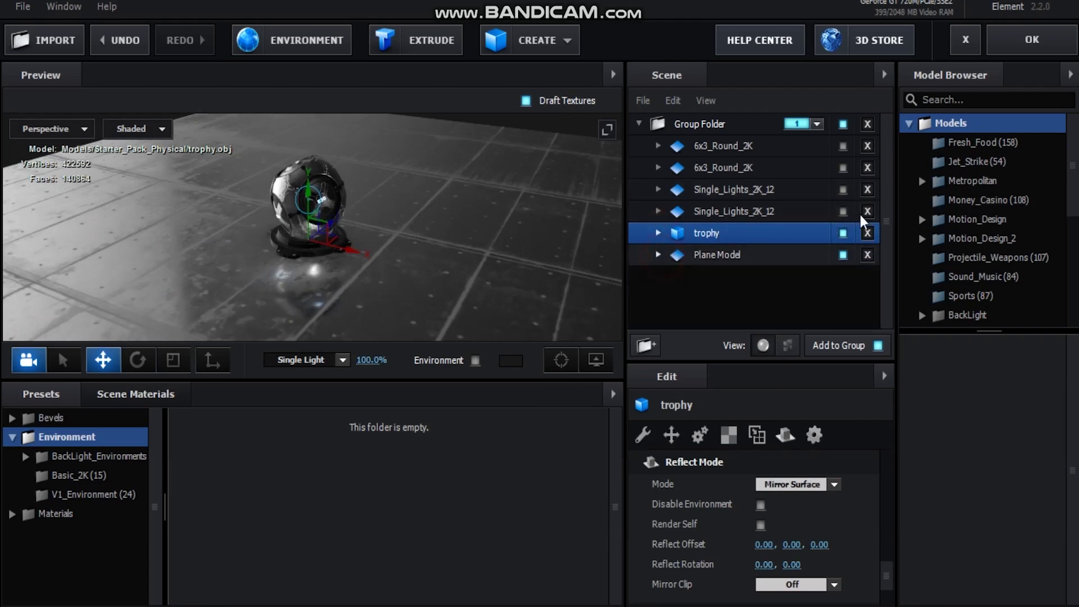
pyautogui.click(843, 211)
pyautogui.click(843, 189)
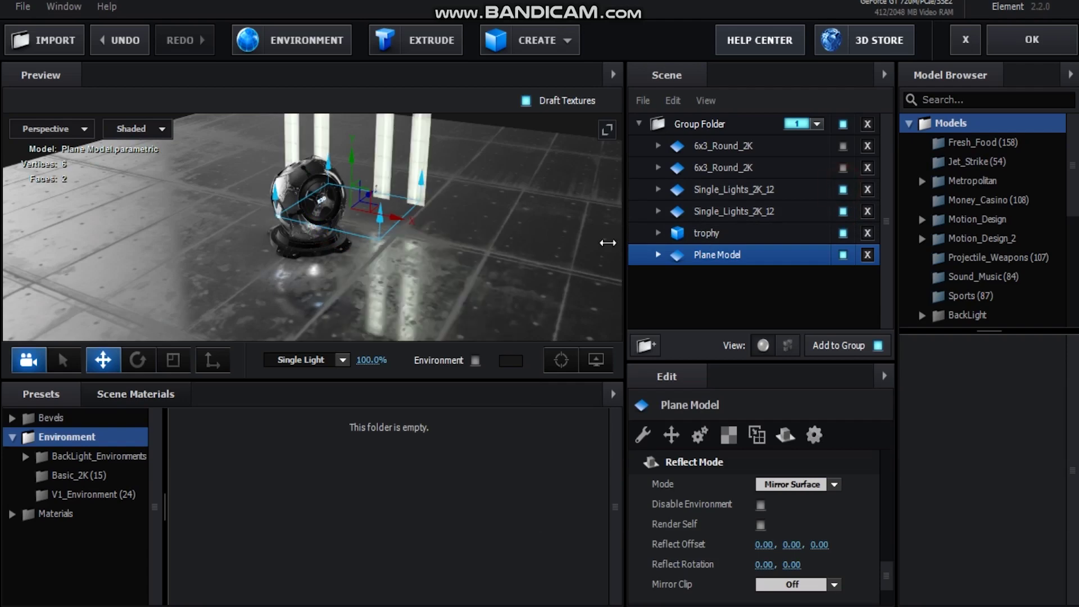
pyautogui.moveTo(396, 266); pyautogui.dragTo(407, 292)
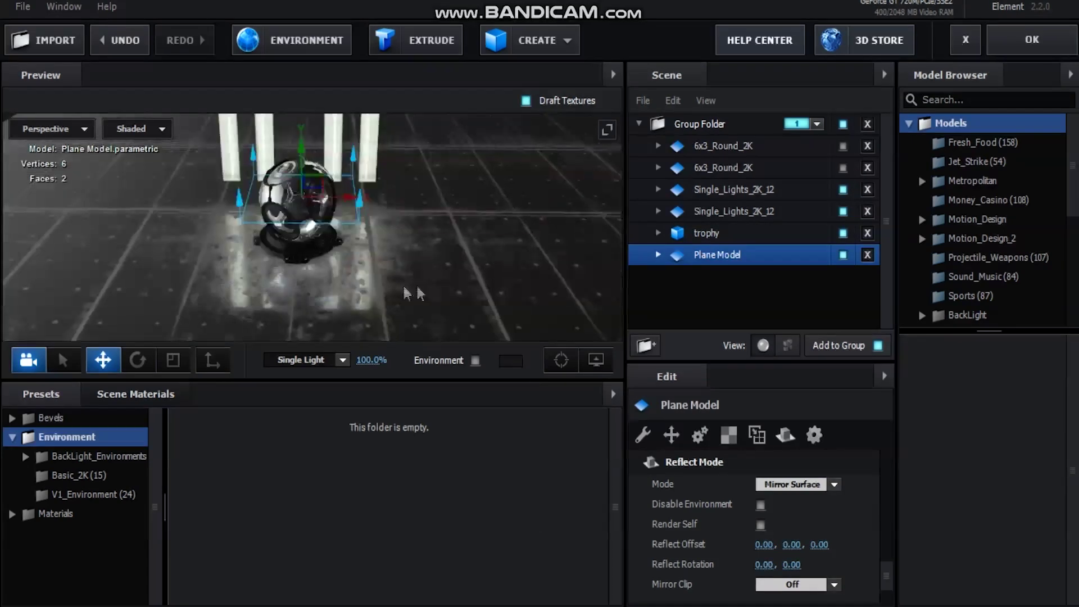
# Show both 6x3_Round_2K light planes again, check their floor reflections and apply the scene setup.
pyautogui.click(843, 168)
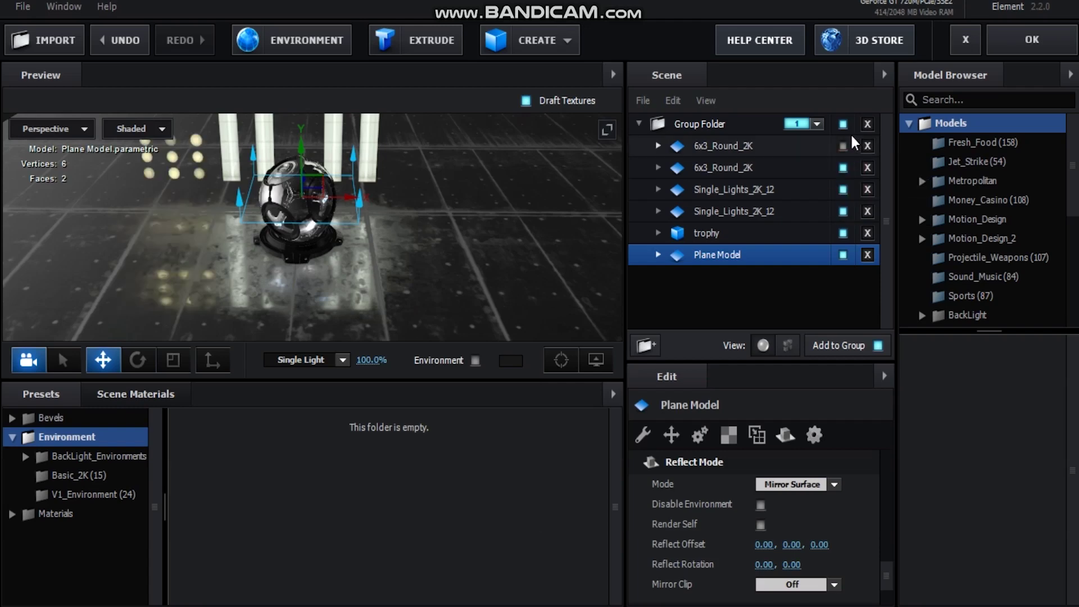
pyautogui.moveTo(430, 247); pyautogui.dragTo(379, 224)
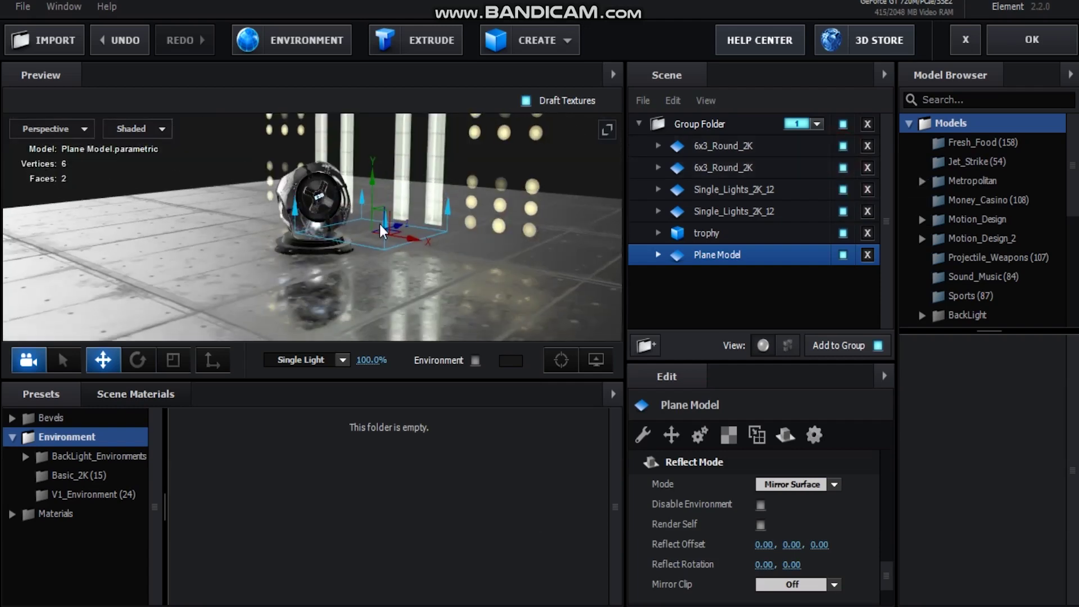
pyautogui.moveTo(431, 266); pyautogui.dragTo(417, 299)
pyautogui.click(1028, 44)
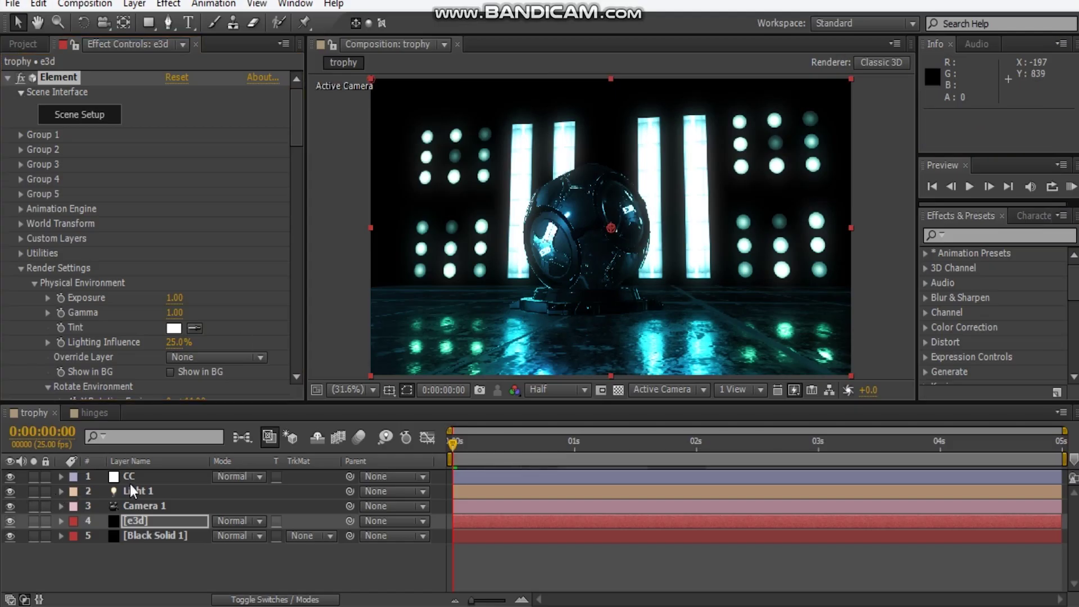
# Review the CC layer's Curves effect and check the Black Solid 1 layer for effects.
pyautogui.click(151, 477)
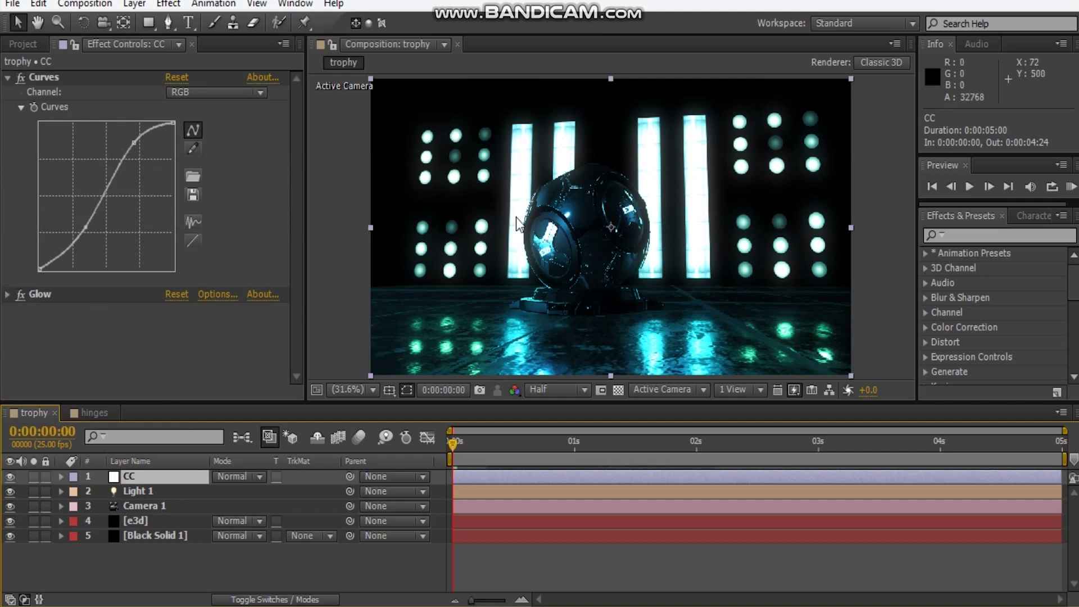
pyautogui.click(343, 281)
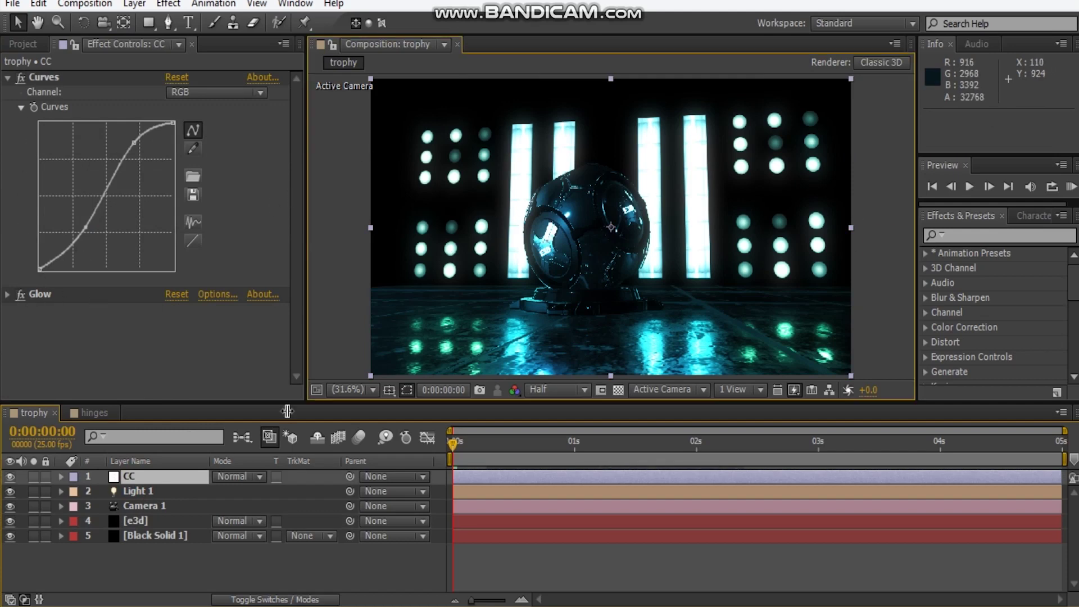
pyautogui.click(166, 534)
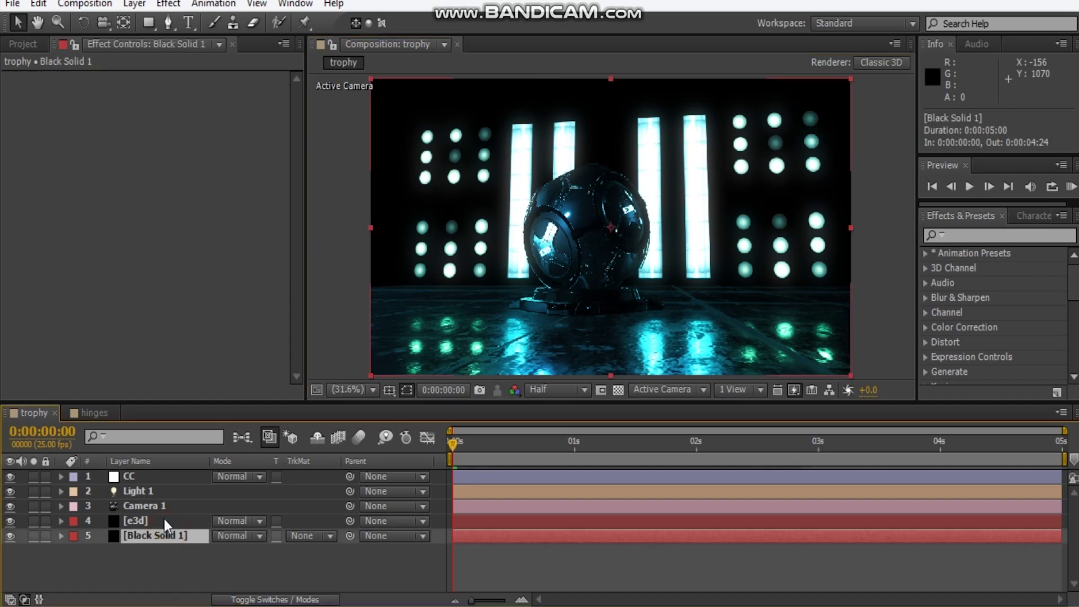
# Review the e3d layer's Element render settings for environment rotation and ray-traced ambient occlusion, and collapse the Ambient Occlusion group.
pyautogui.keyDown('shift'); pyautogui.click(164, 519); pyautogui.keyUp('shift')
pyautogui.scroll(-3, 166, 289)
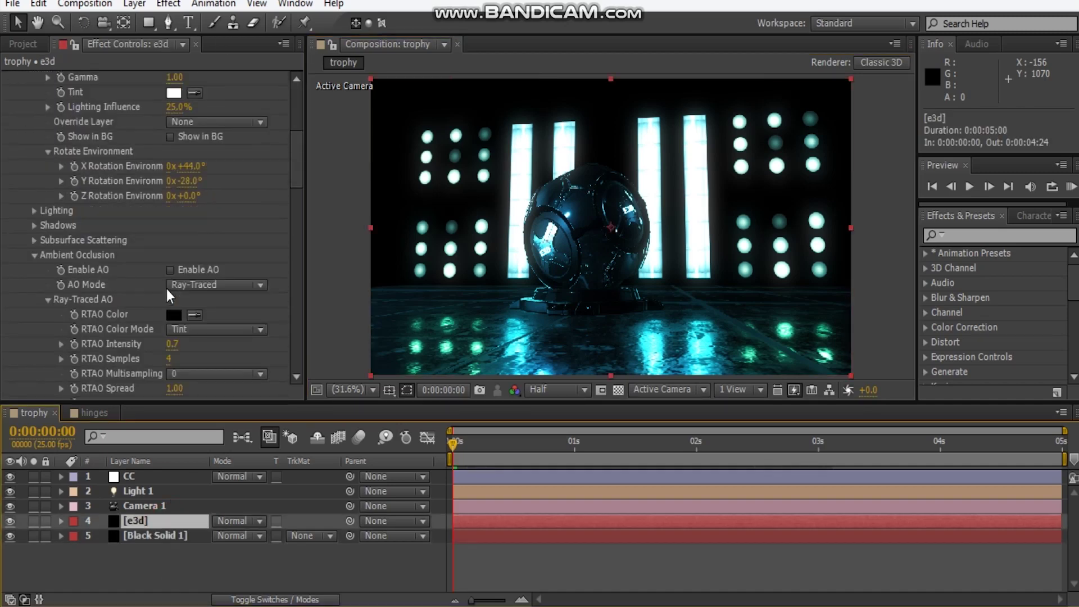
pyautogui.scroll(4, 166, 280)
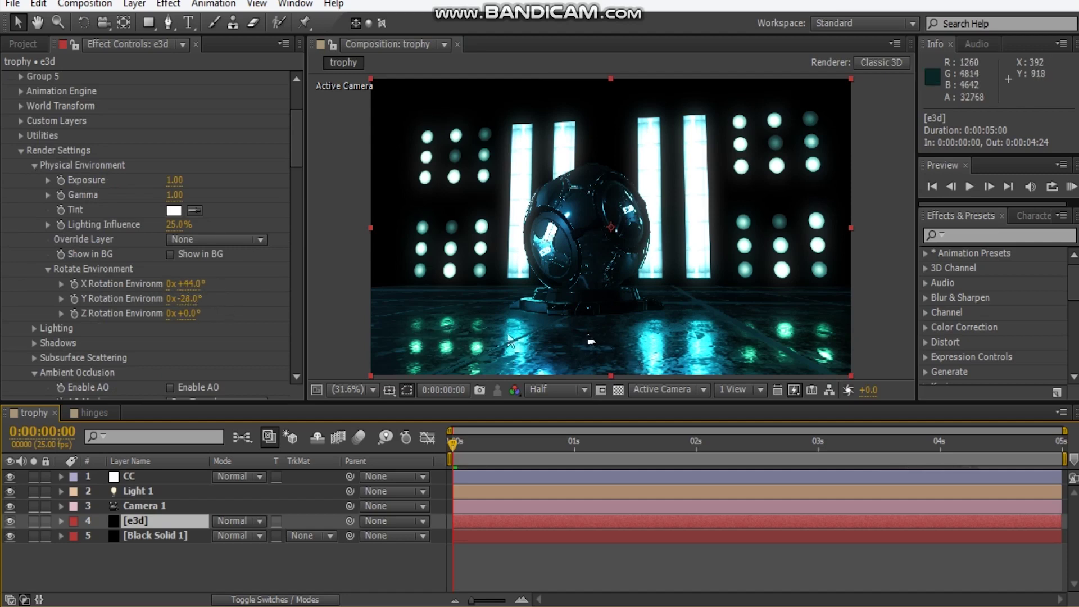
pyautogui.scroll(-5, 56, 295)
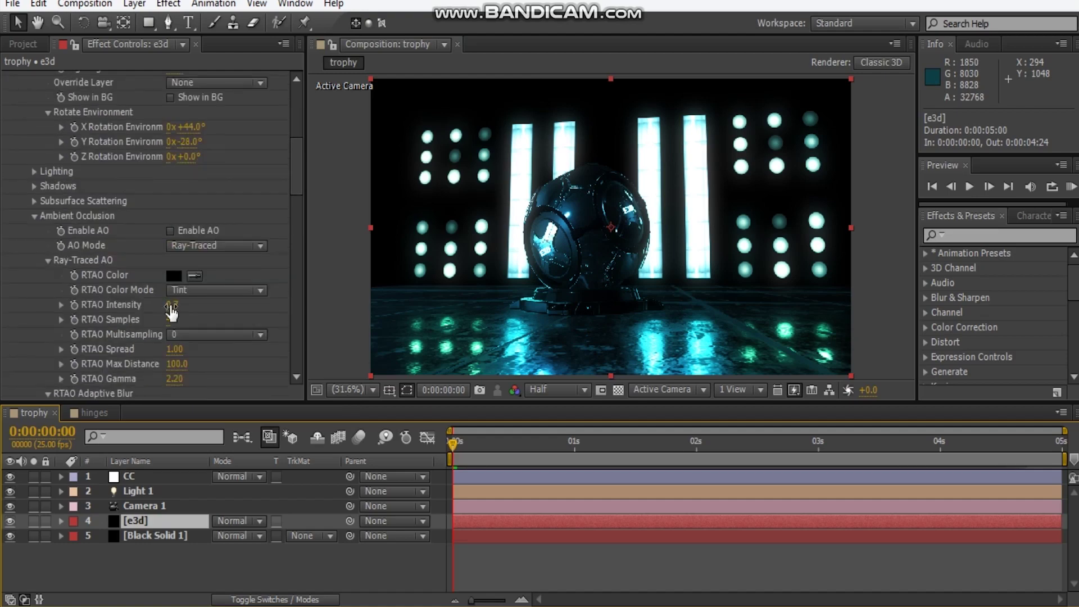
pyautogui.click(35, 216)
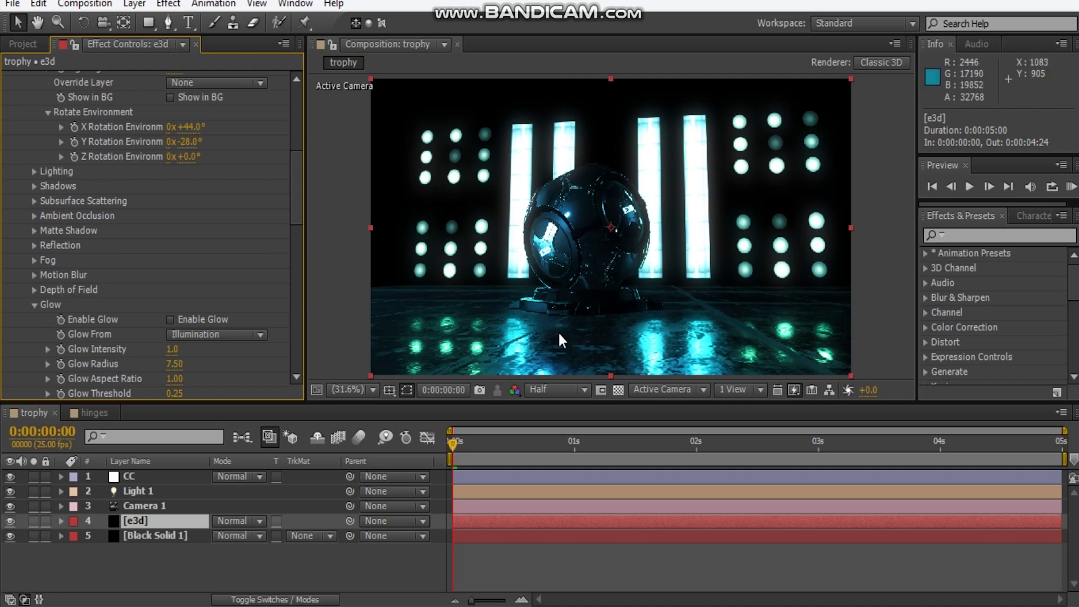
# Expand the Ambient Occlusion settings and compare the trophy's base with AO enabled and disabled at 50% magnification.
pyautogui.click(33, 215)
pyautogui.scroll(-4, 167, 178)
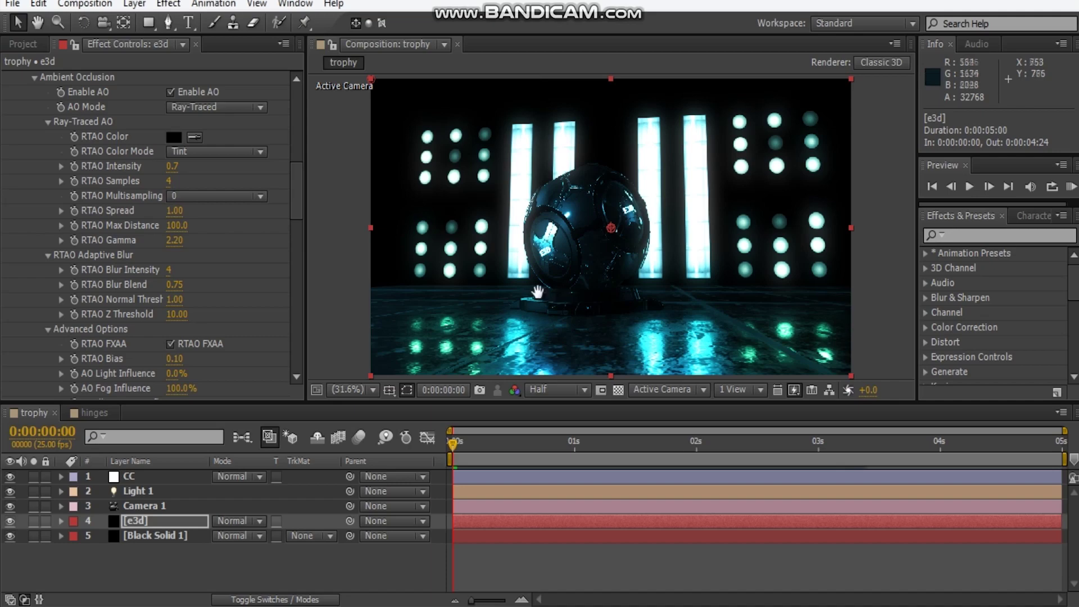
pyautogui.click(643, 303)
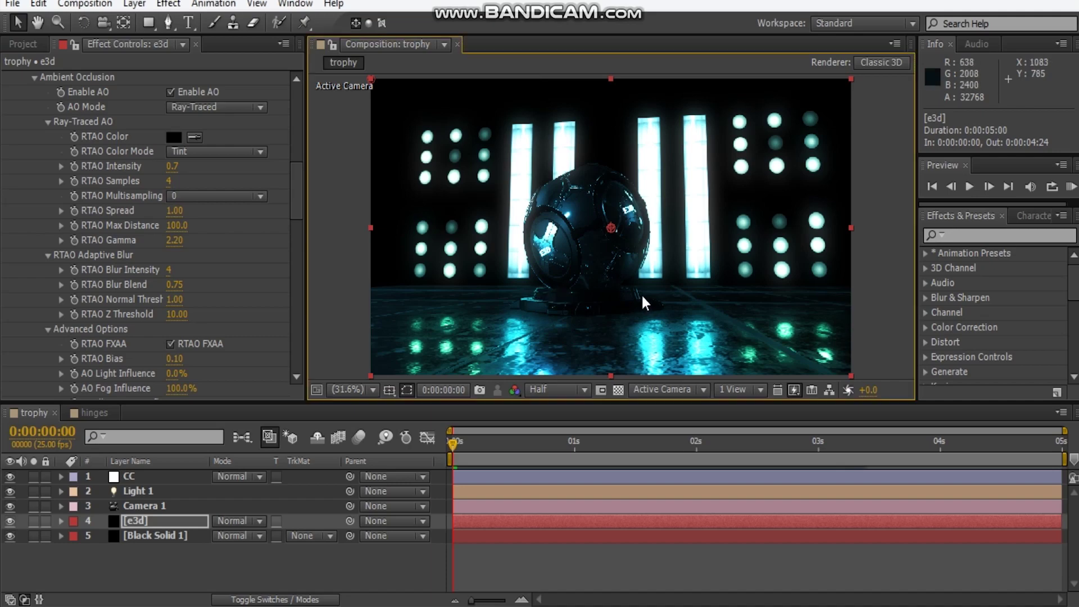
pyautogui.moveTo(535, 280); pyautogui.dragTo(535, 253)
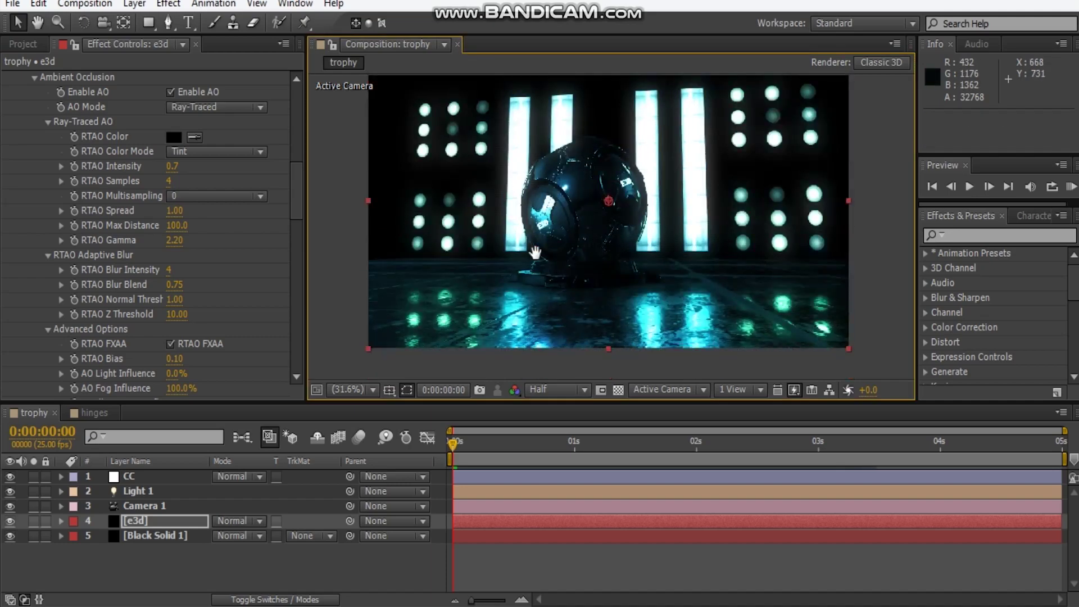
pyautogui.press('.')
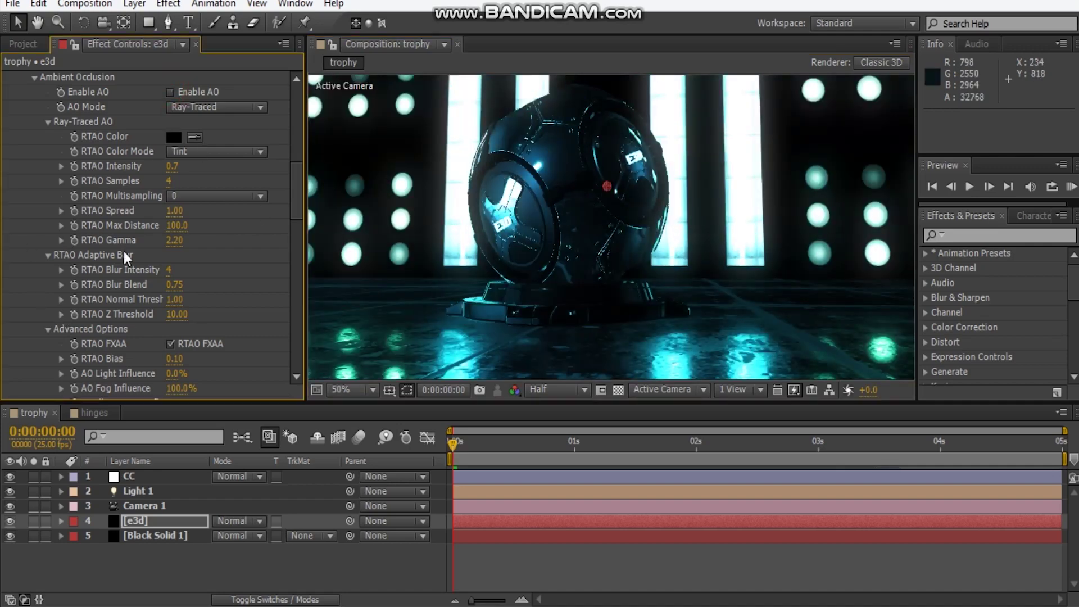
# Review Element's Output settings and the Multi-Pass Mixer values for reflectivity and shadows, and collapse the Multi-Pass Mixer.
pyautogui.scroll(-10, 148, 268)
pyautogui.scroll(-6, 147, 263)
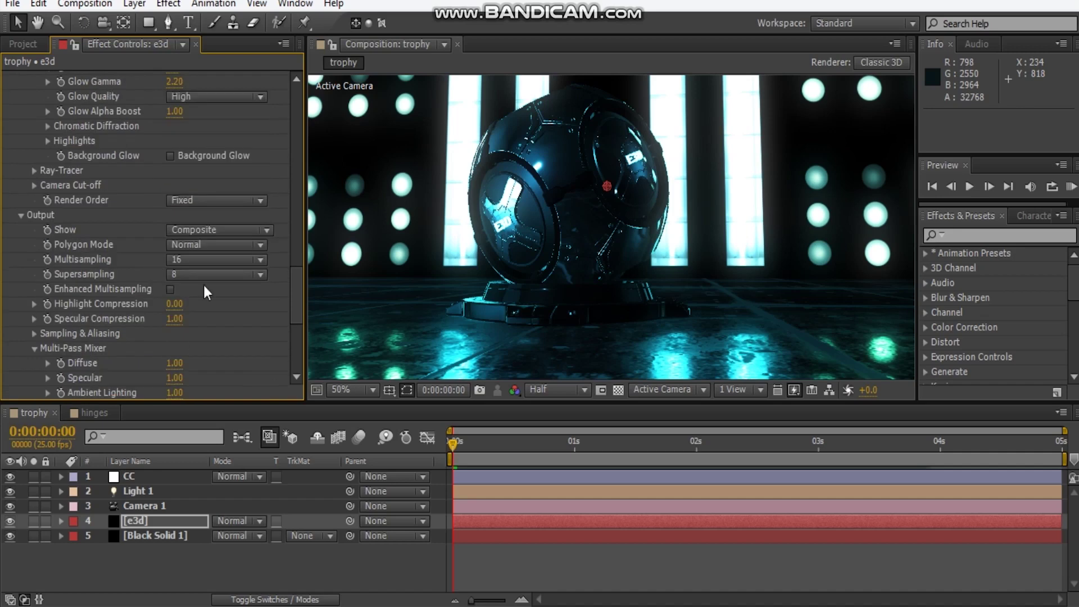
pyautogui.scroll(-6, 273, 314)
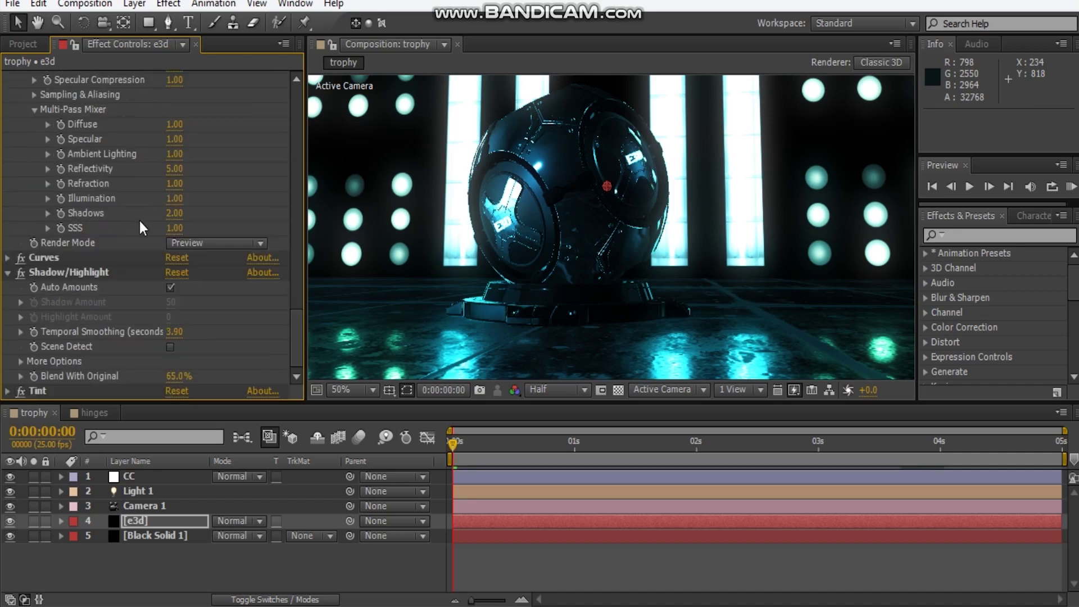
pyautogui.scroll(2, 139, 221)
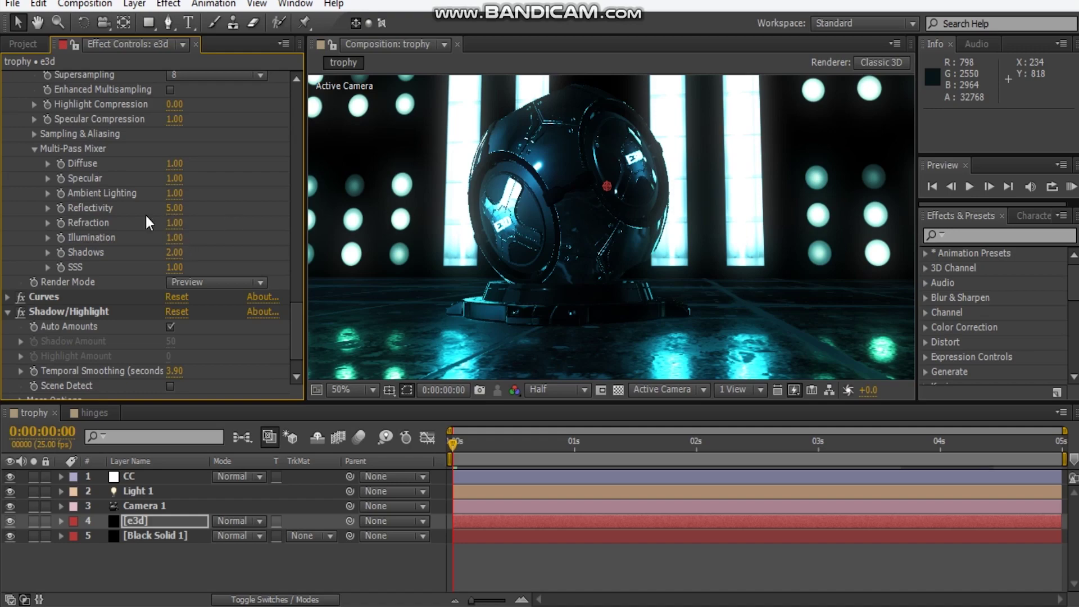
pyautogui.scroll(-2, 532, 265)
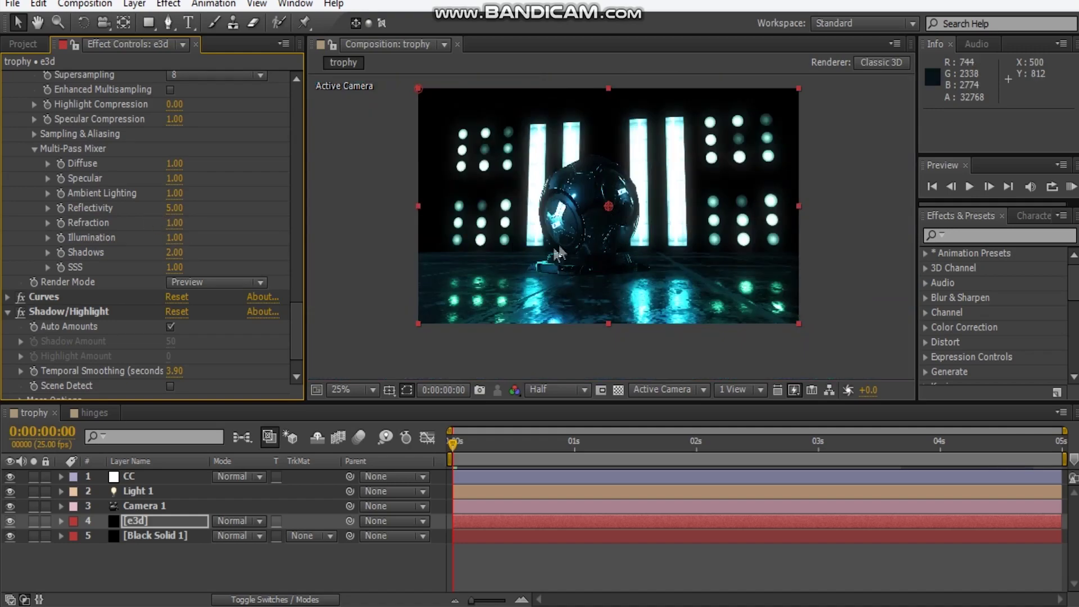
pyautogui.scroll(2, 243, 253)
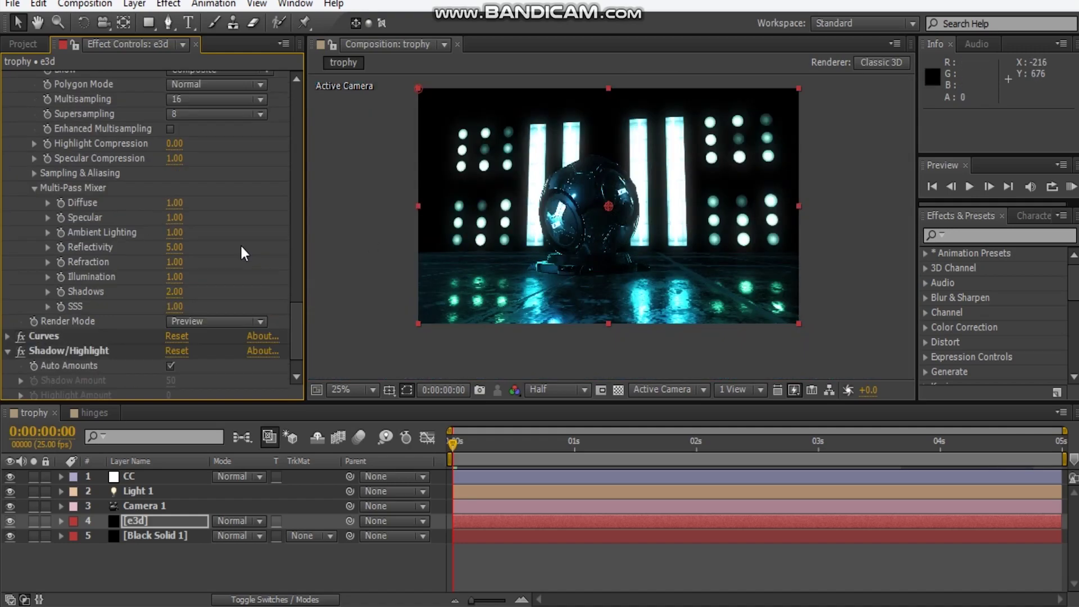
pyautogui.click(35, 189)
pyautogui.scroll(2, 199, 256)
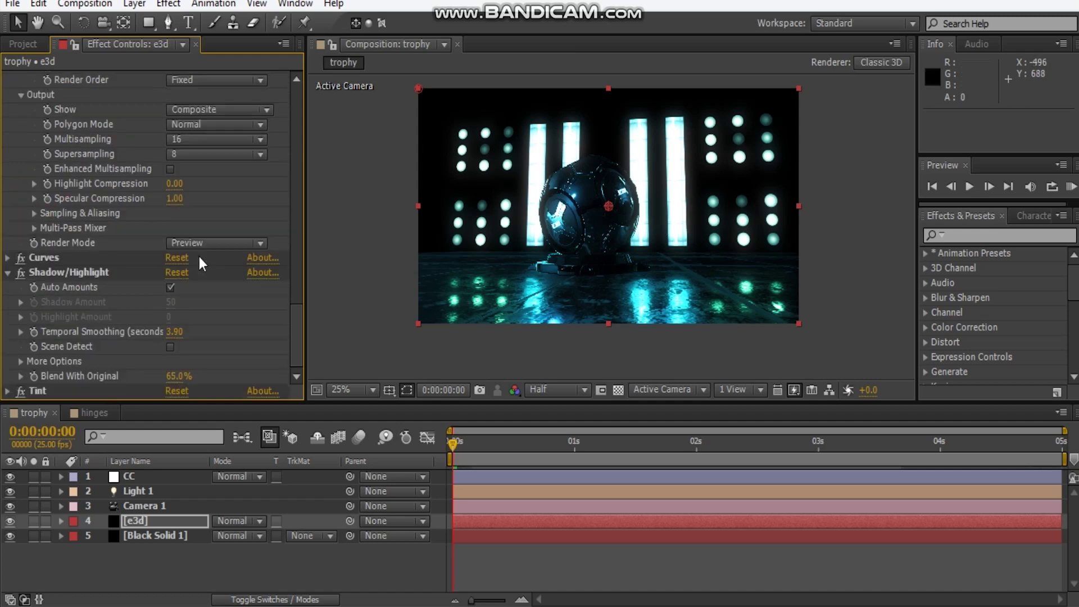
# Turn the e3d layer's Curves, Shadow/Highlight and Tint effects back on one by one.
pyautogui.scroll(10, 194, 254)
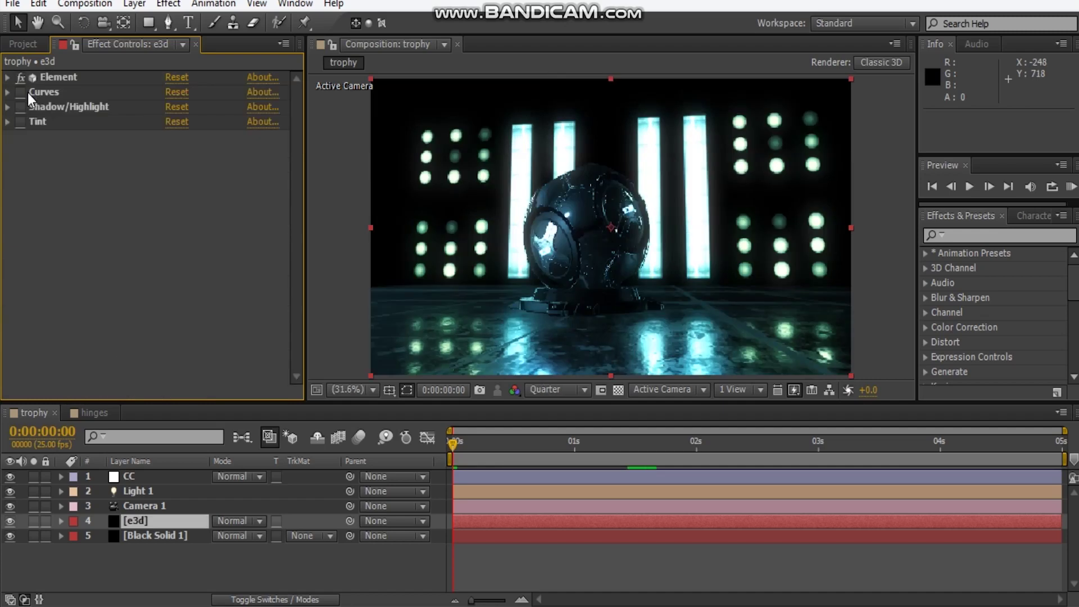
pyautogui.click(20, 92)
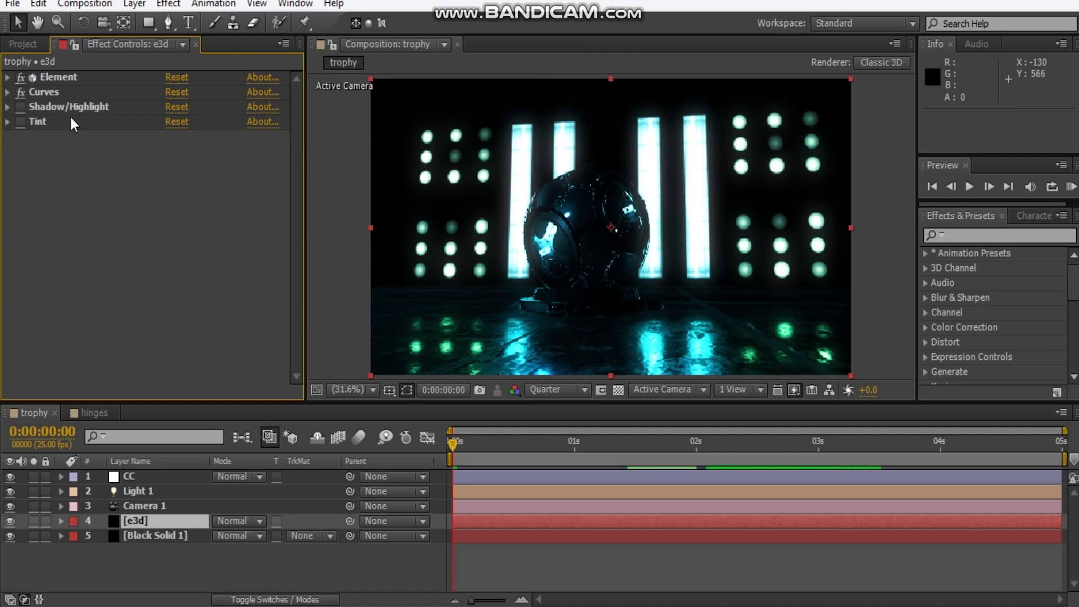
pyautogui.click(19, 107)
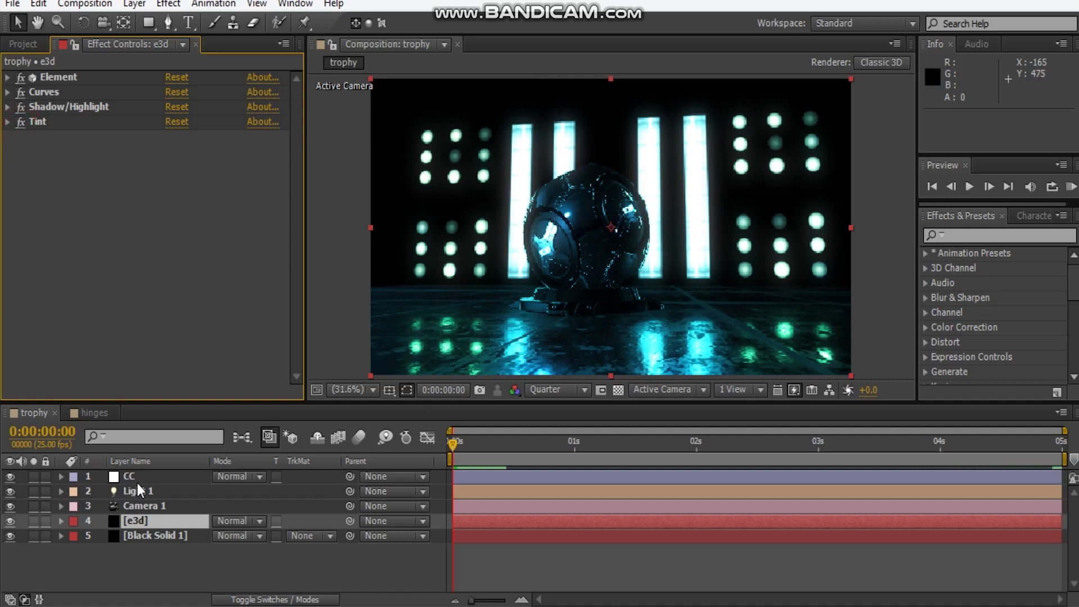
# Select the CC layer and review its Curves effect and expanded Glow settings.
pyautogui.click(199, 482)
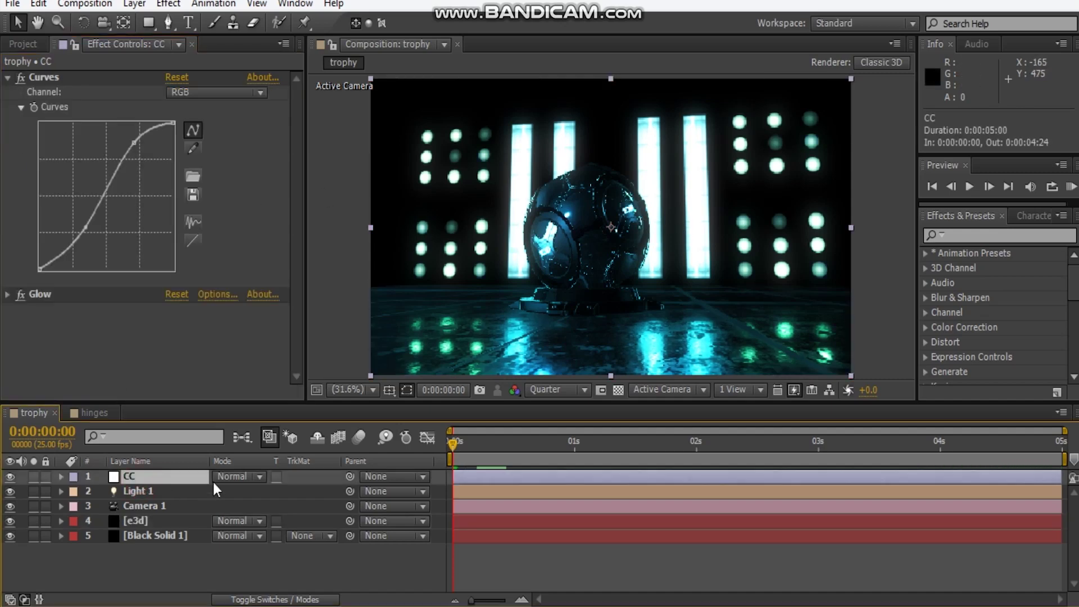
pyautogui.click(8, 294)
pyautogui.scroll(-3, 248, 254)
pyautogui.scroll(3, 247, 251)
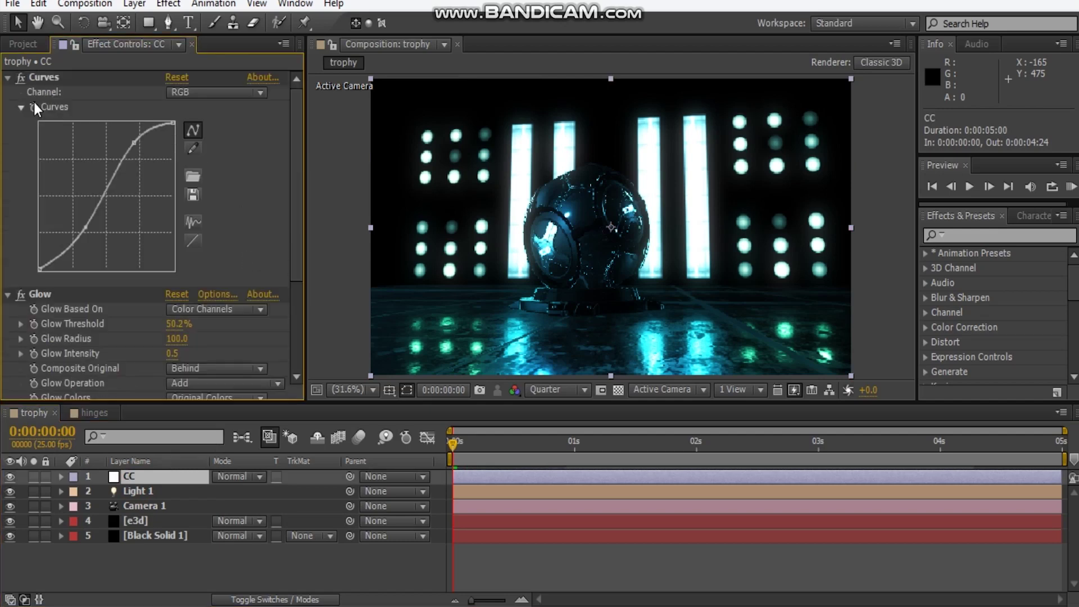
pyautogui.scroll(-3, 195, 238)
pyautogui.scroll(3, 205, 245)
# Inspect the CC layer's Red, Blue and Green channel curves and collapse the Curves effect.
pyautogui.click(209, 92)
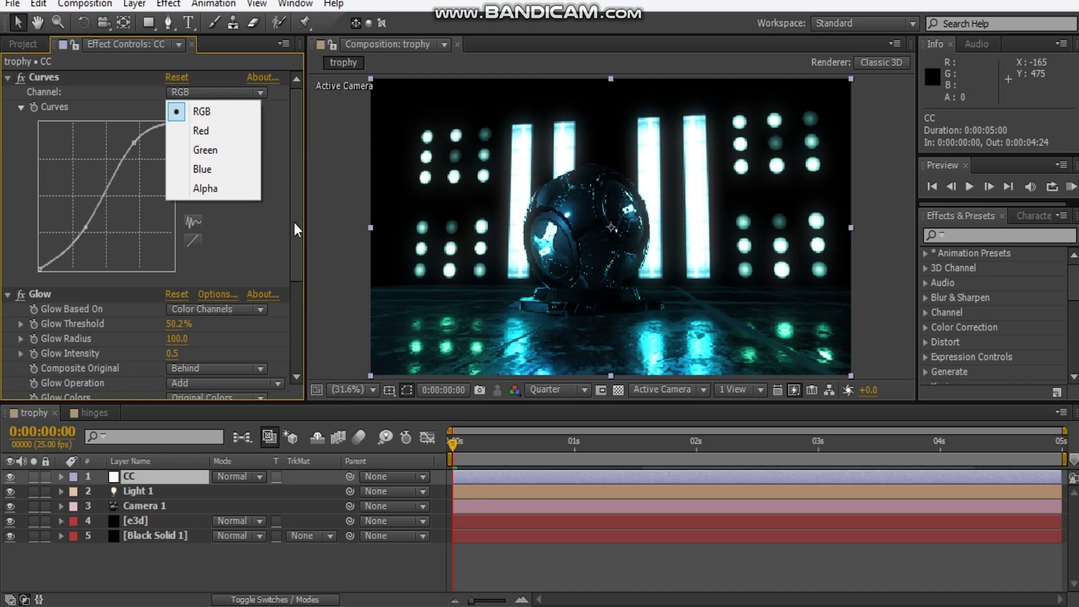
pyautogui.click(206, 132)
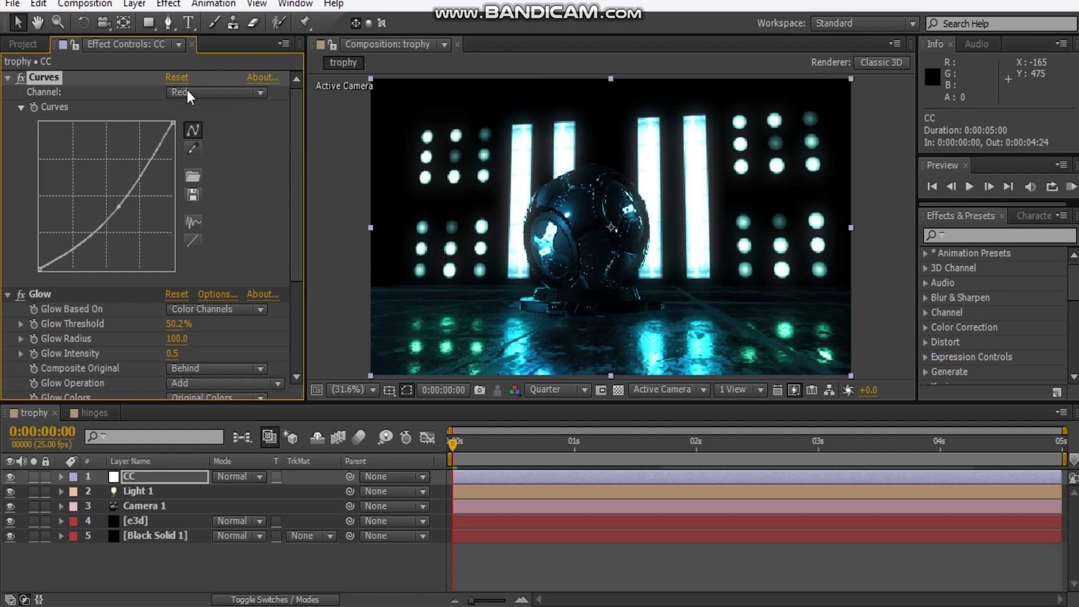
pyautogui.click(187, 91)
pyautogui.click(194, 173)
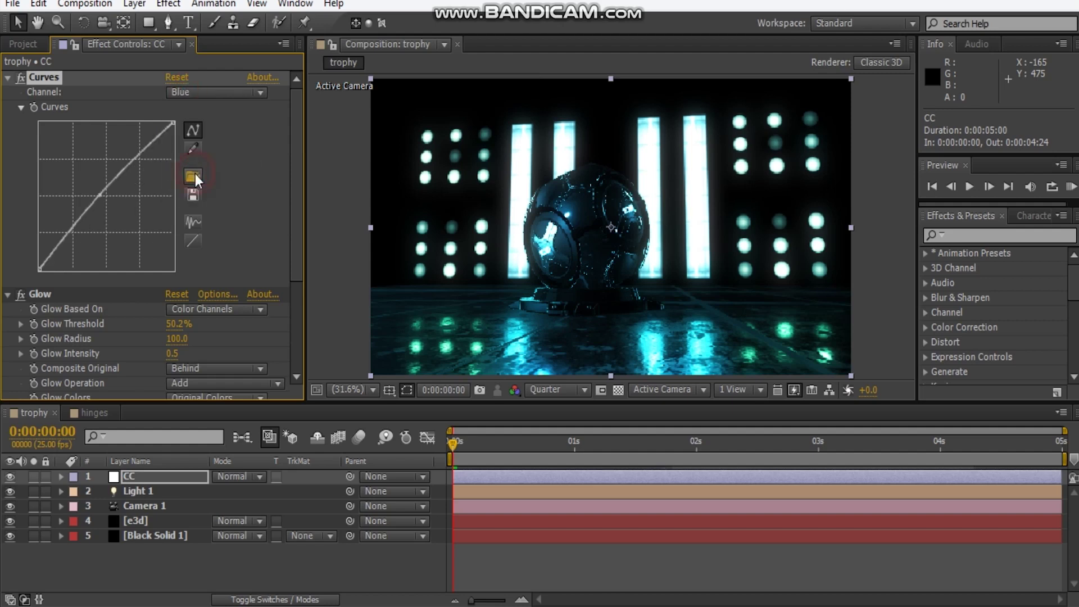
pyautogui.click(209, 92)
pyautogui.click(226, 155)
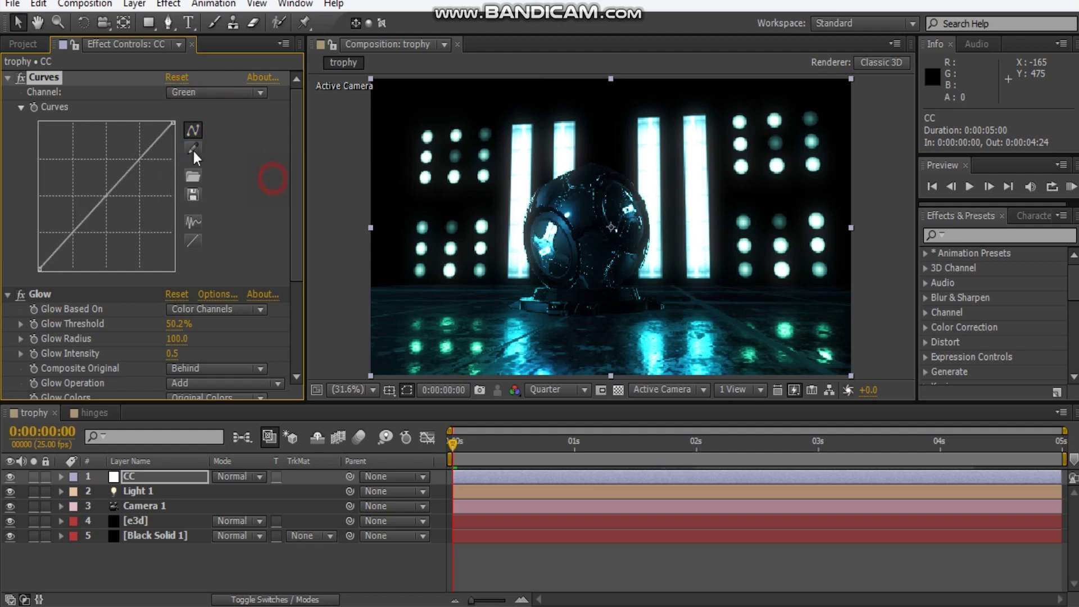
pyautogui.click(6, 79)
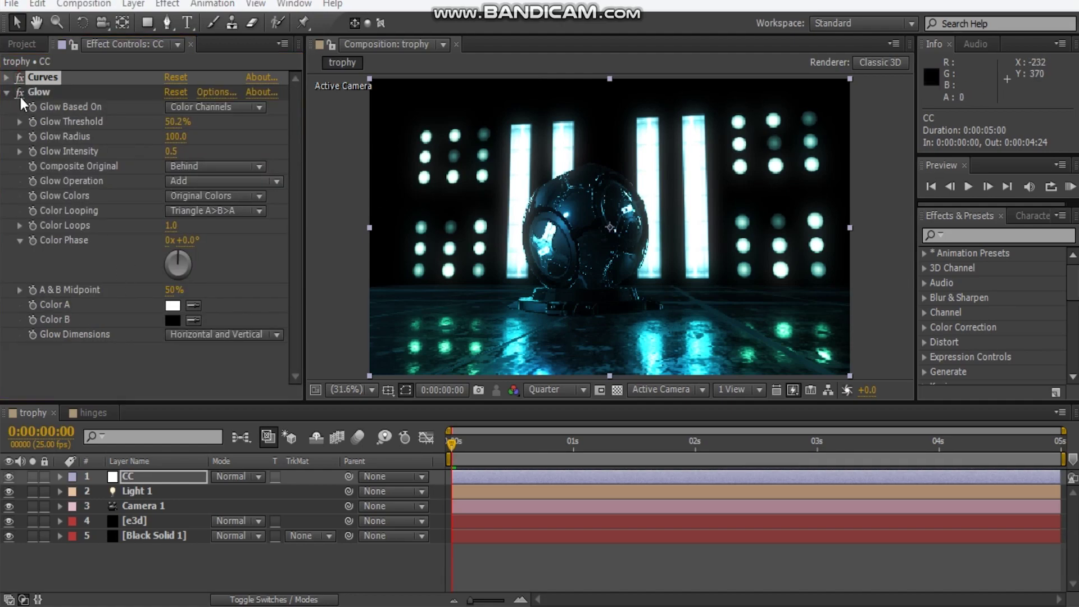
# Toggle the CC layer's Glow effect off and on to compare the image, and collapse its settings.
pyautogui.click(19, 96)
pyautogui.click(19, 96)
pyautogui.click(20, 95)
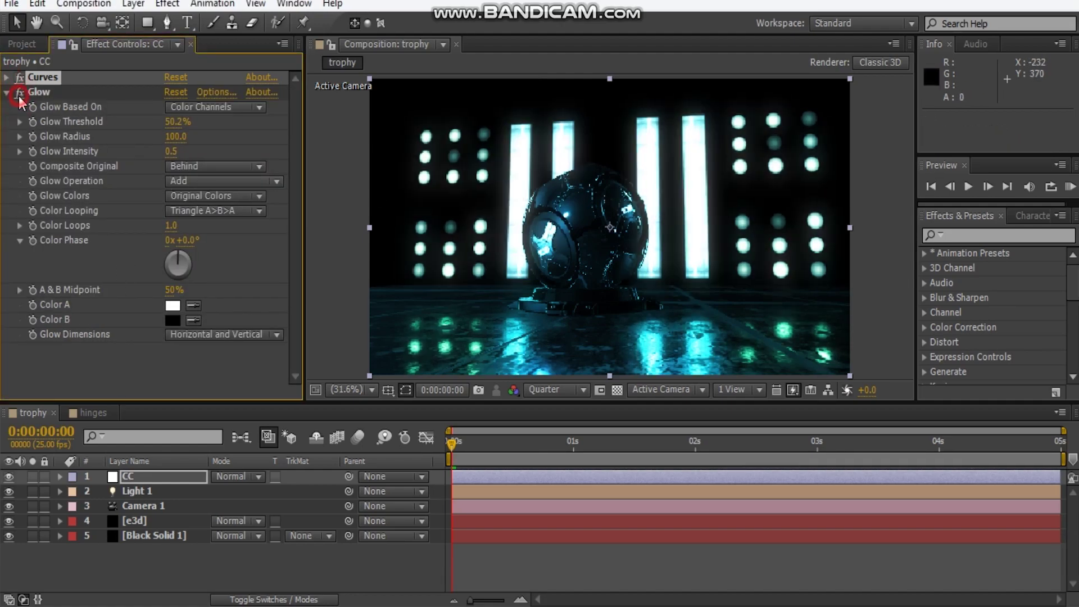
pyautogui.click(20, 94)
pyautogui.click(6, 93)
pyautogui.click(79, 173)
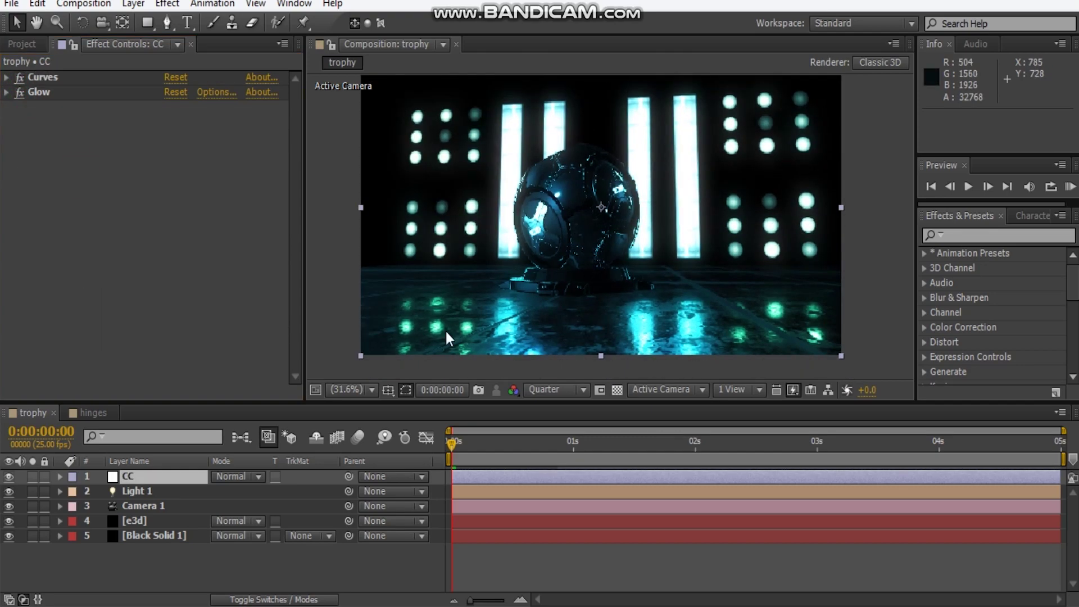
# Set the trophy composition viewer's magnification to Fit.
pyautogui.click(355, 388)
pyautogui.click(370, 74)
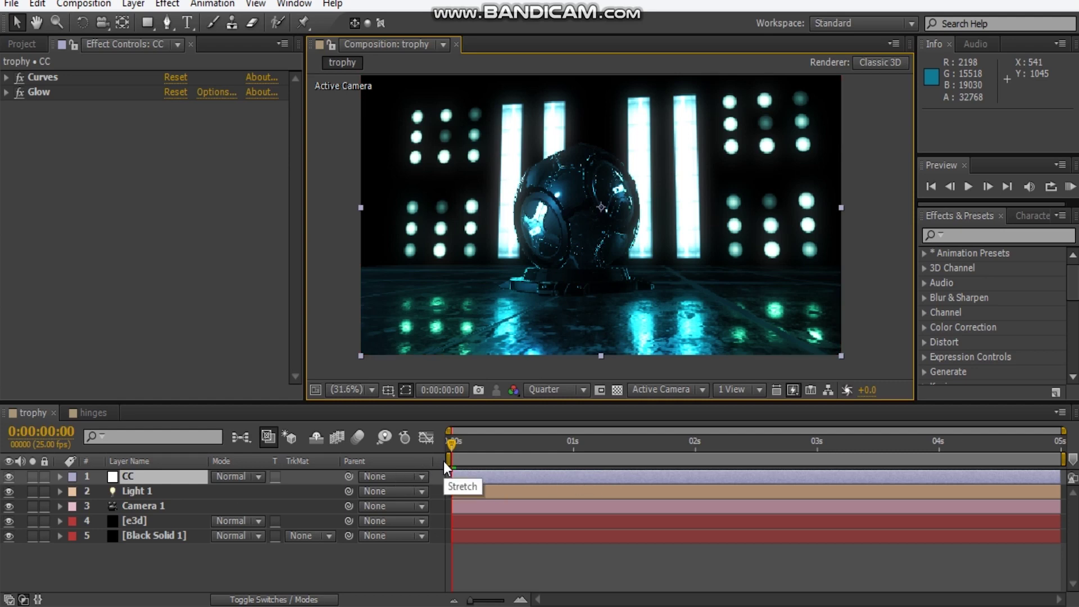
pyautogui.click(356, 388)
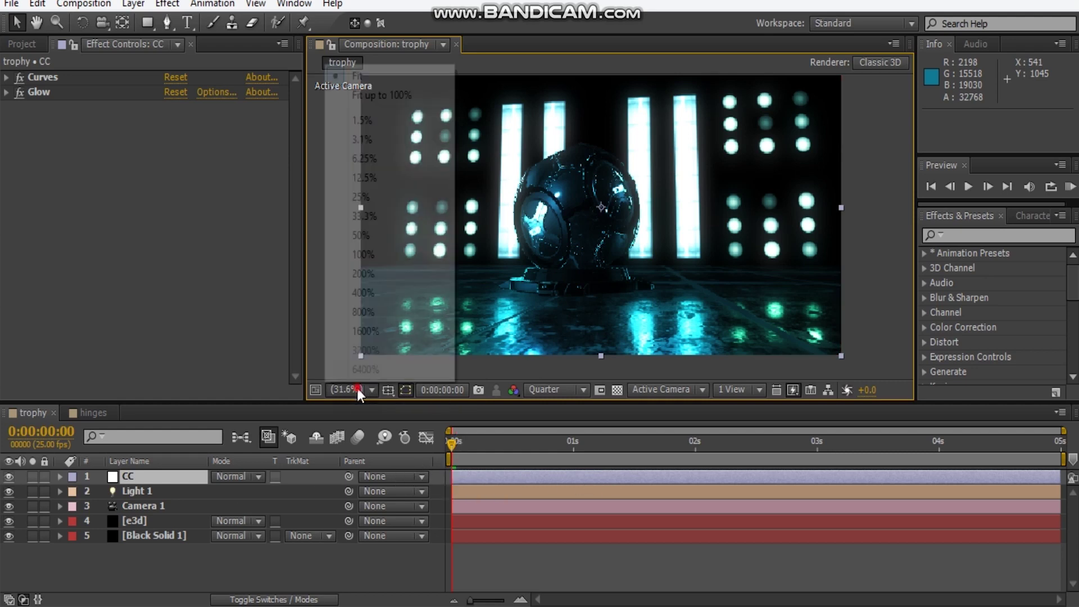
pyautogui.click(374, 82)
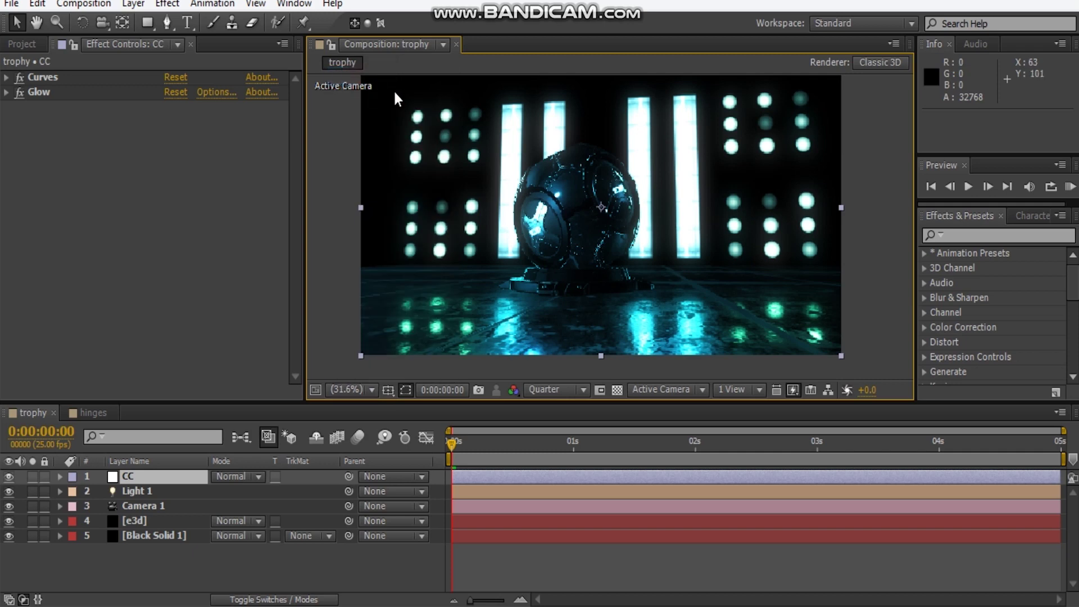
# Close the trophy composition and open the Element scene setup of the e3d layer in the hinges composition.
pyautogui.hotkey('ctrl', 'w')
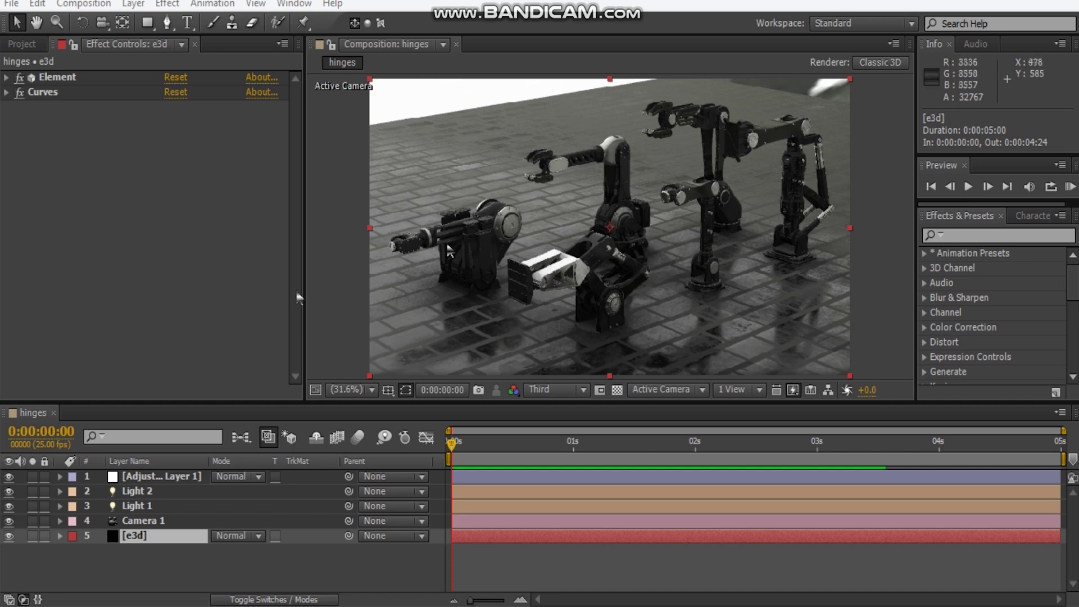
pyautogui.click(7, 78)
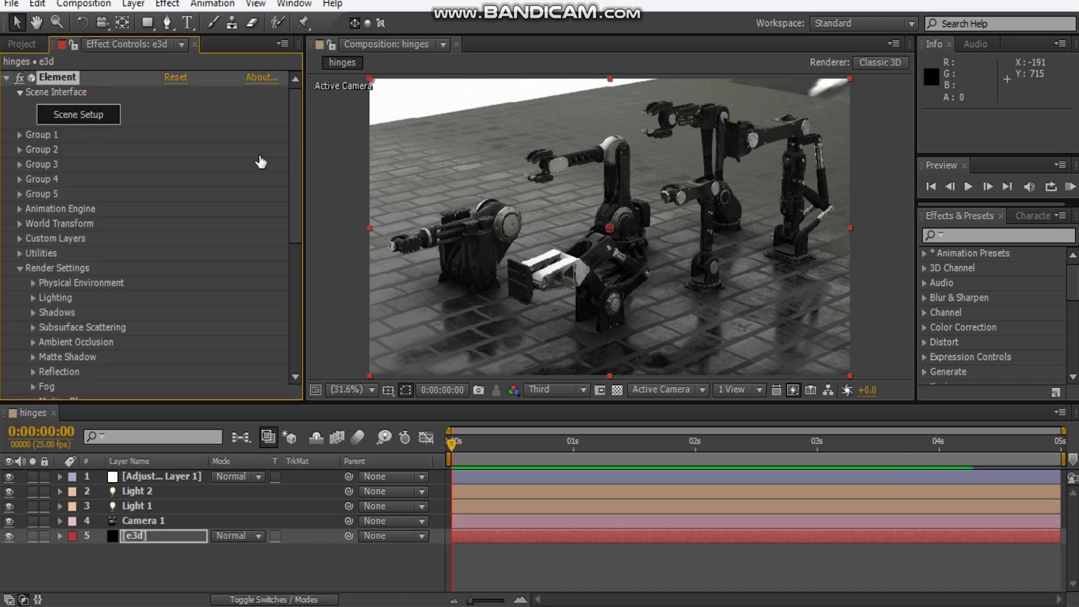
pyautogui.click(78, 114)
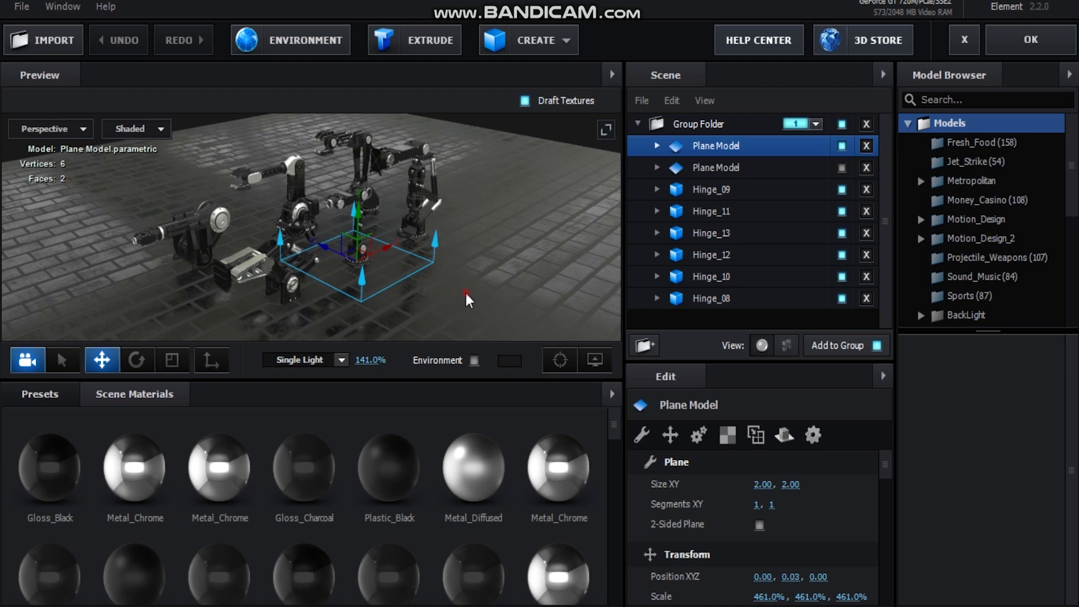
# Inspect the texture channels of the brick_wall_painted_yellow material on the first Plane Model.
pyautogui.moveTo(488, 291); pyautogui.dragTo(591, 253)
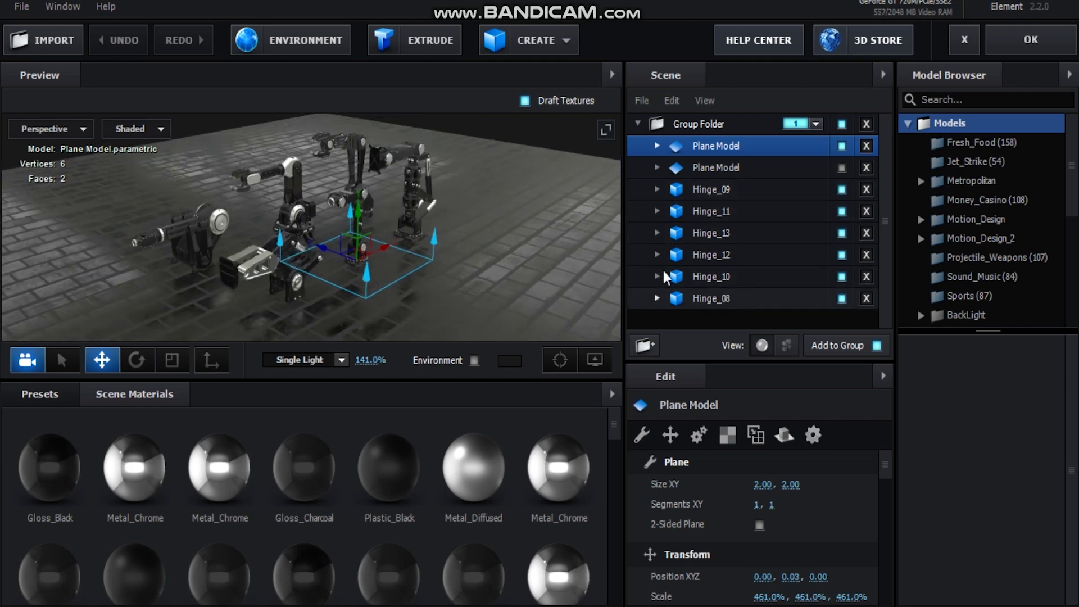
pyautogui.click(656, 148)
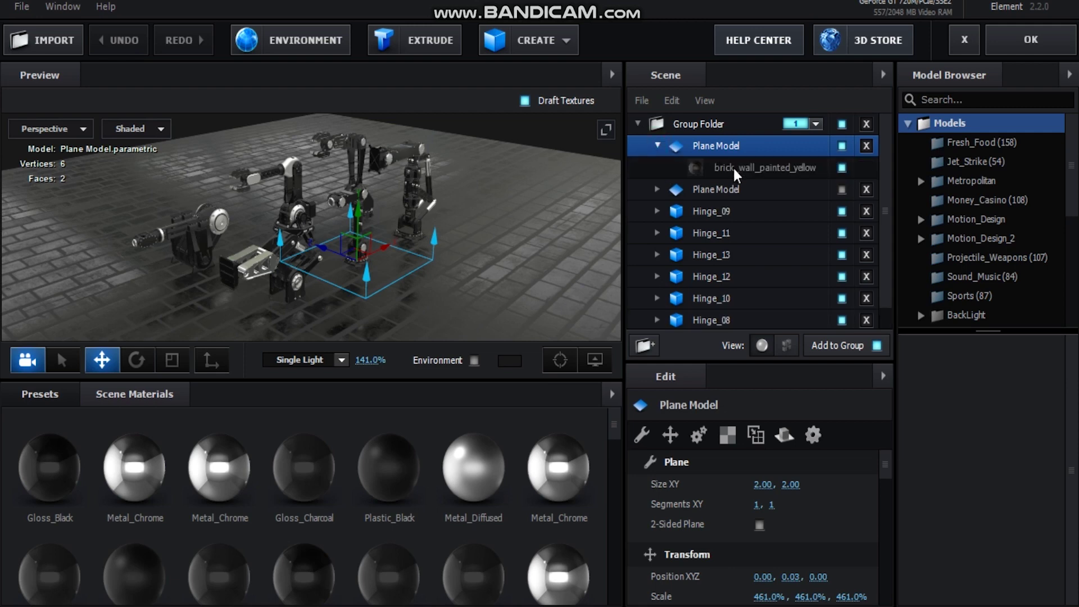
pyautogui.click(735, 168)
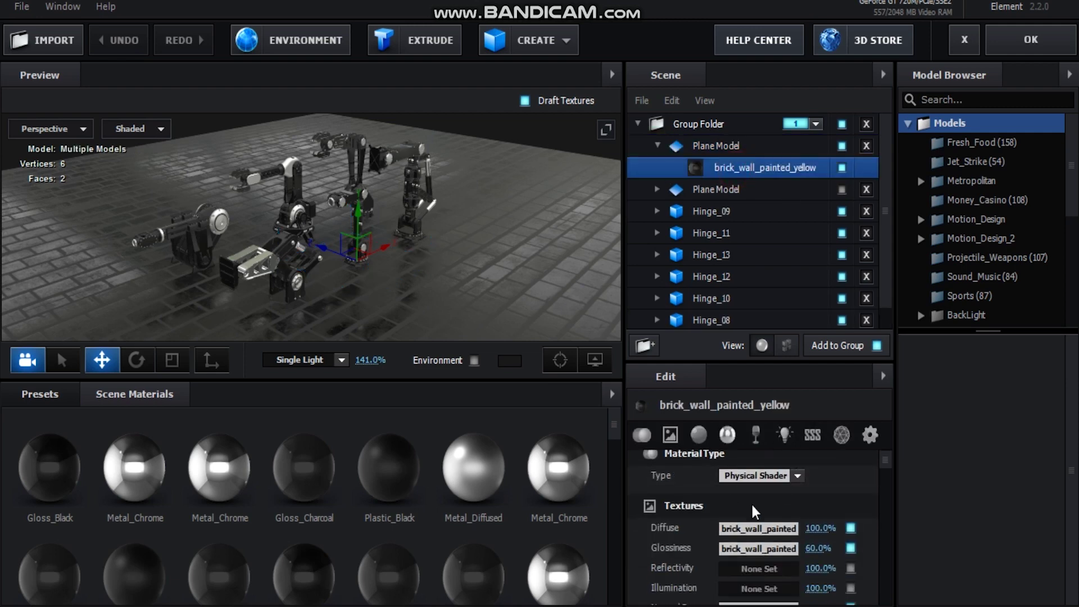
pyautogui.scroll(-5, 752, 505)
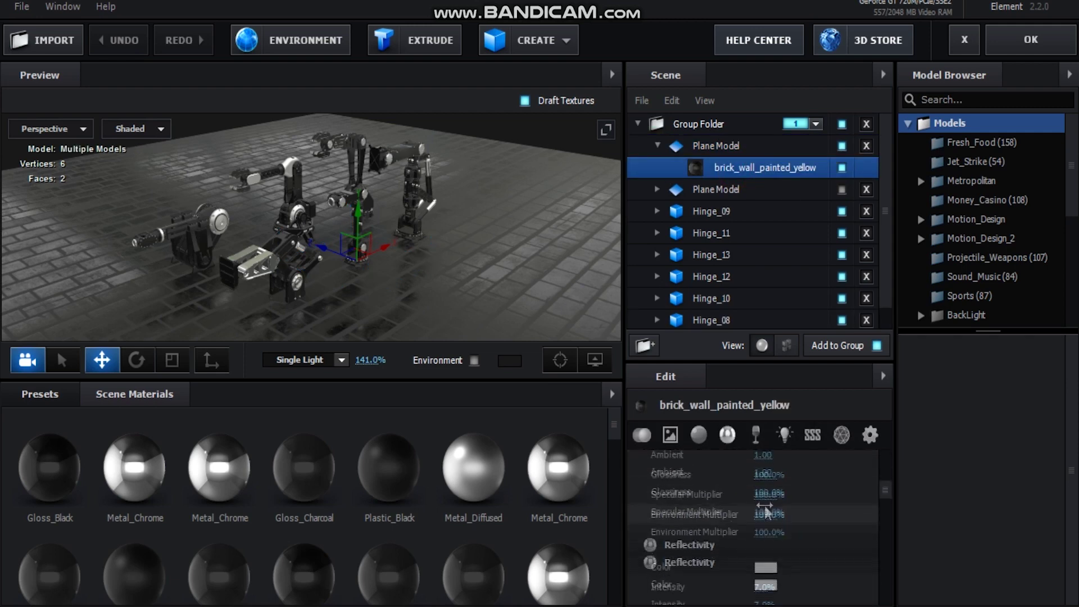
# Try grey tones for the brick_wall_painted_yellow material's color in the color picker and accept the color.
pyautogui.click(766, 464)
pyautogui.moveTo(654, 447); pyautogui.dragTo(603, 361)
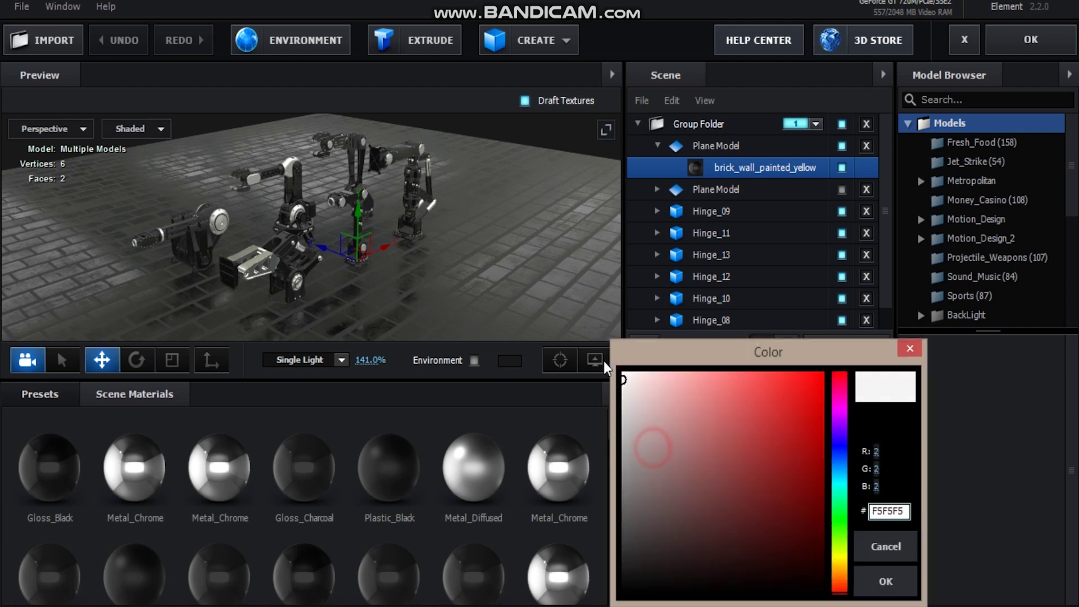
pyautogui.moveTo(647, 405); pyautogui.dragTo(942, 358)
pyautogui.moveTo(625, 413)
pyautogui.mouseDown()
pyautogui.moveTo(643, 441)
pyautogui.moveTo(621, 590)
pyautogui.mouseUp()
pyautogui.click(885, 580)
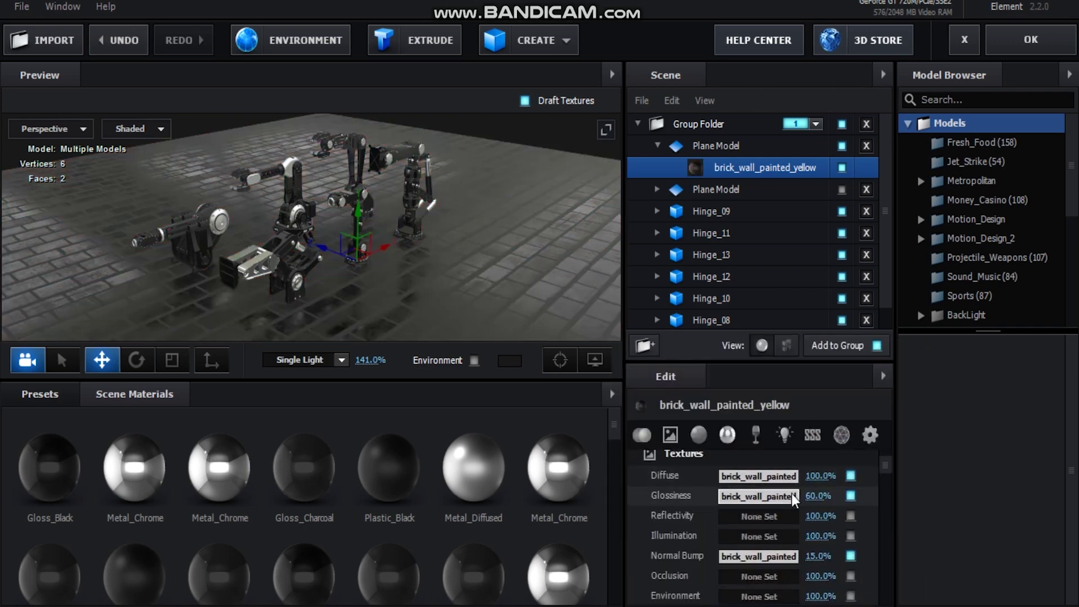
# Choose Mirror Surface as the Reflect Mode of the first Plane Model and check the floor from another angle.
pyautogui.click(689, 145)
pyautogui.click(785, 436)
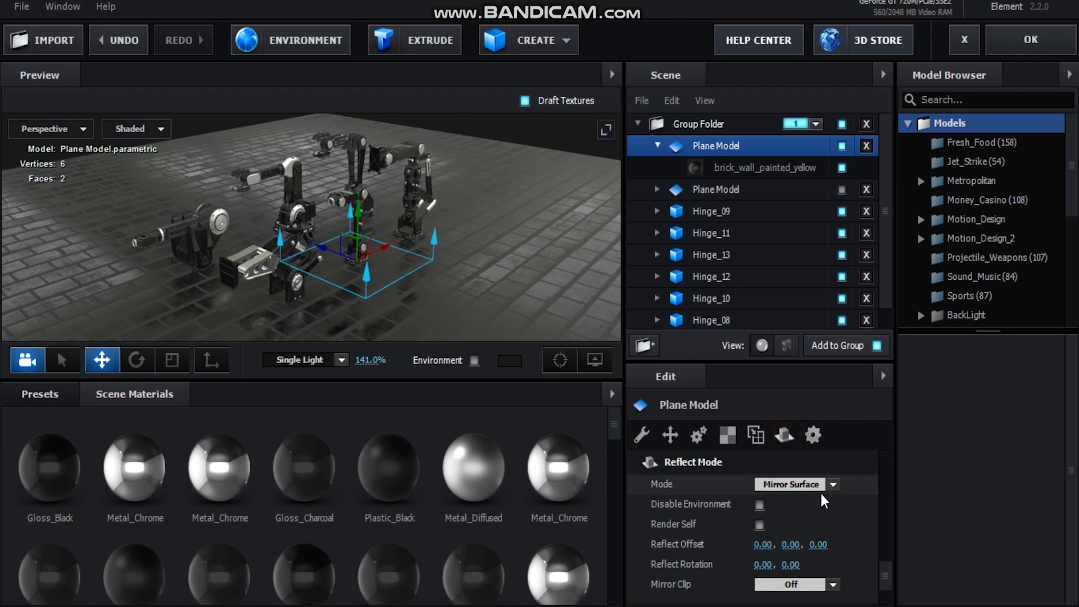
pyautogui.click(806, 485)
pyautogui.click(807, 522)
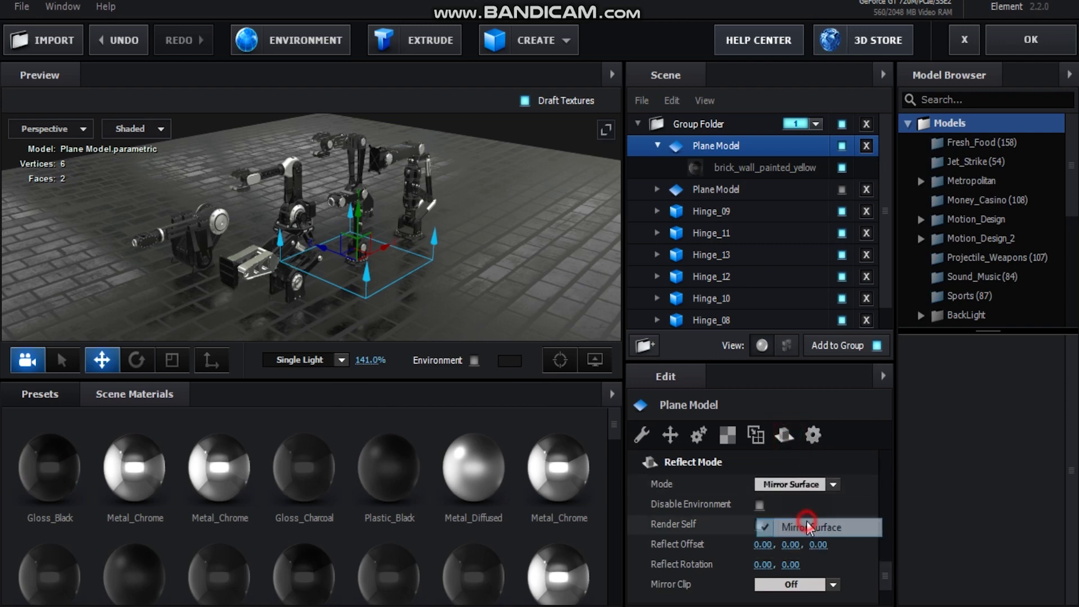
pyautogui.moveTo(450, 268); pyautogui.dragTo(394, 303)
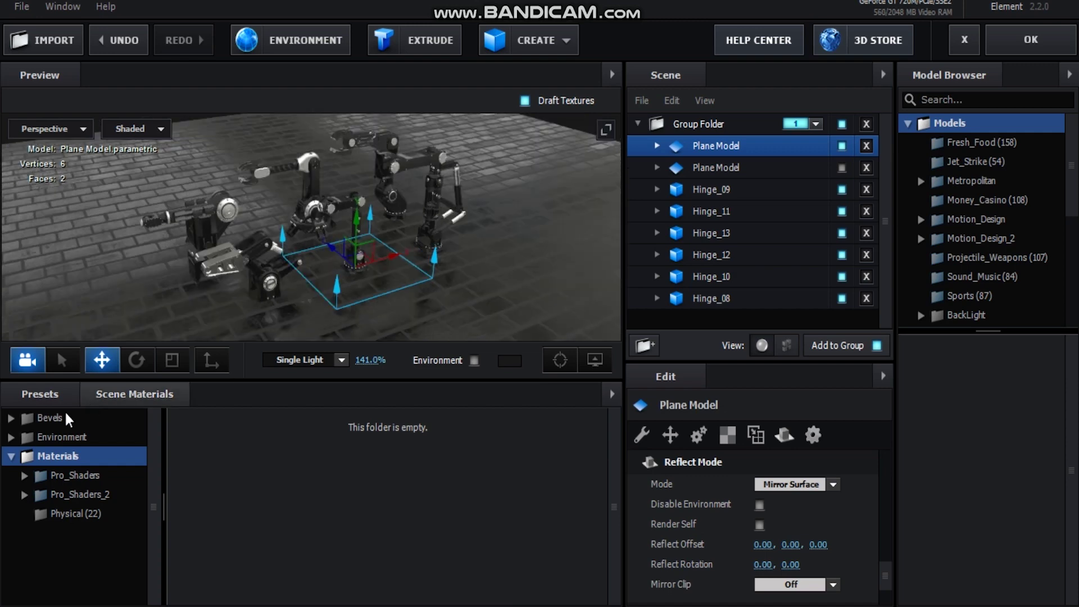
# Review the scene's environment texture settings and accept the Element scene setup to return to the hinges composition.
pyautogui.click(286, 50)
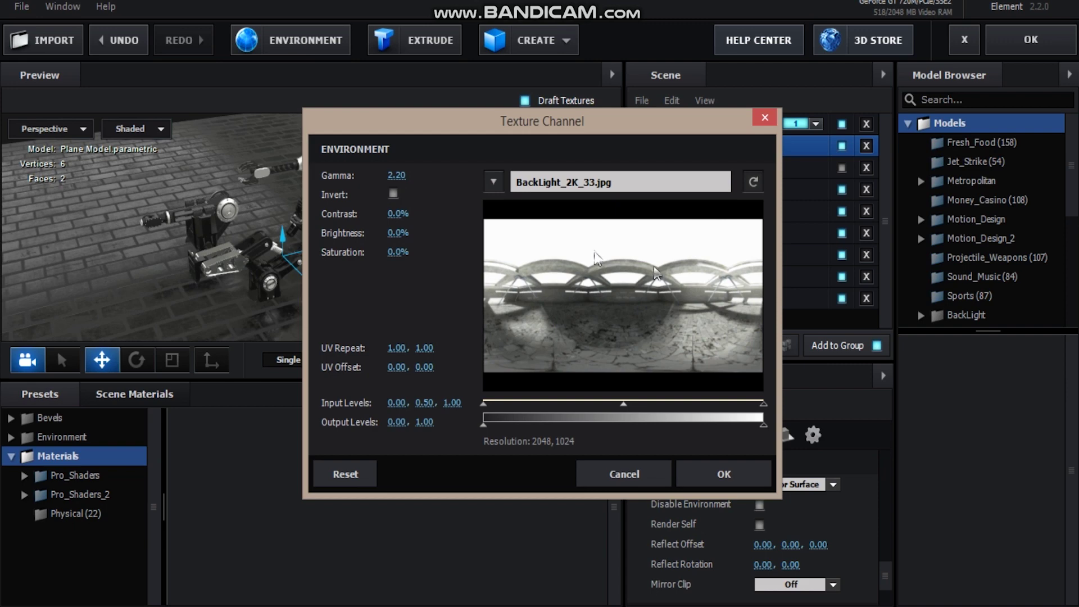
pyautogui.click(724, 474)
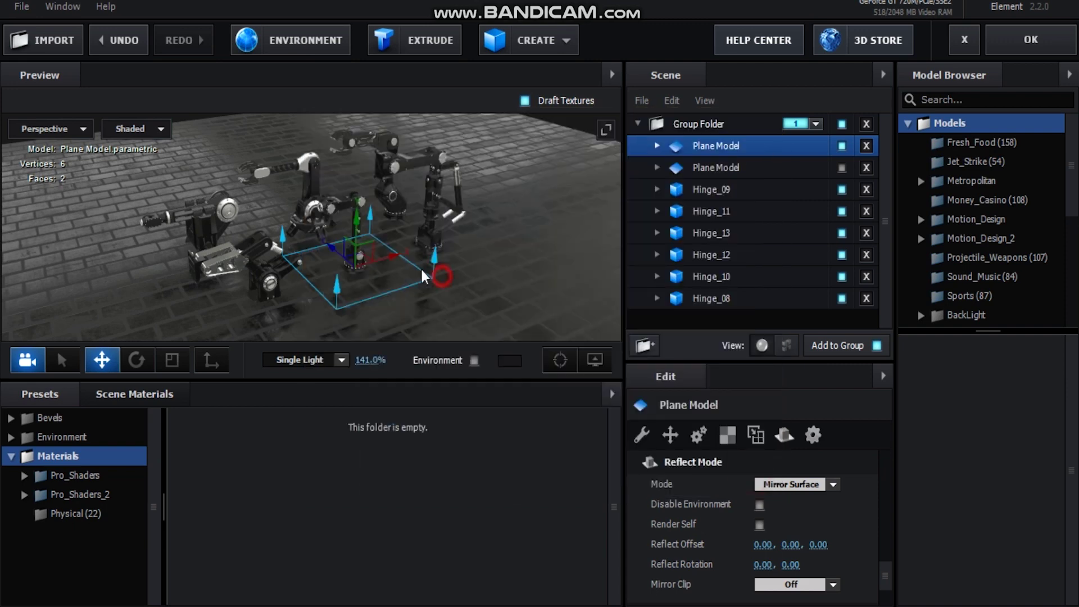
pyautogui.moveTo(420, 268); pyautogui.dragTo(437, 251)
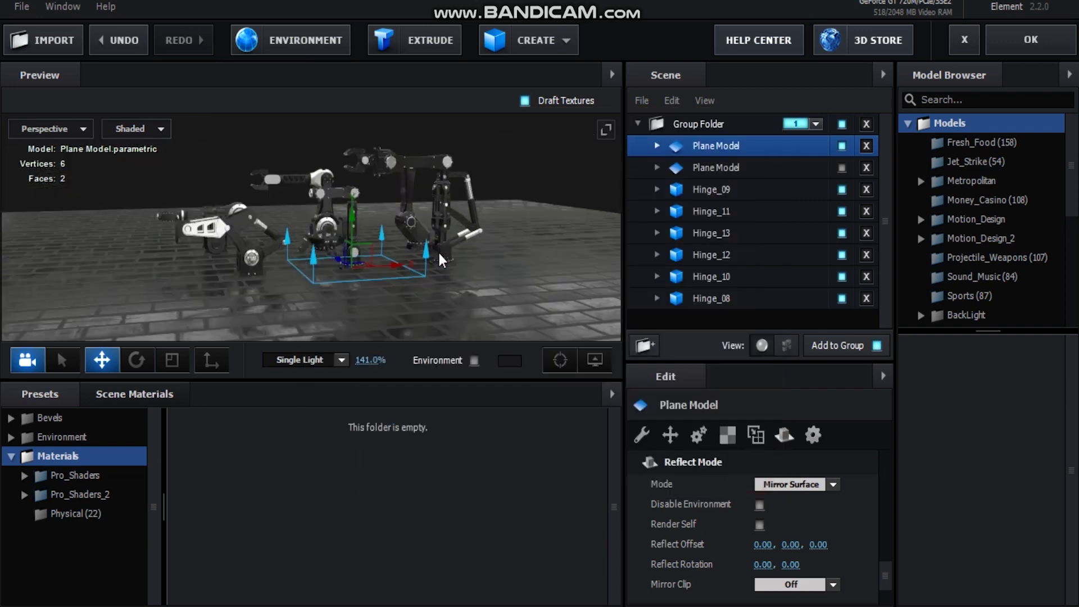
pyautogui.click(1030, 41)
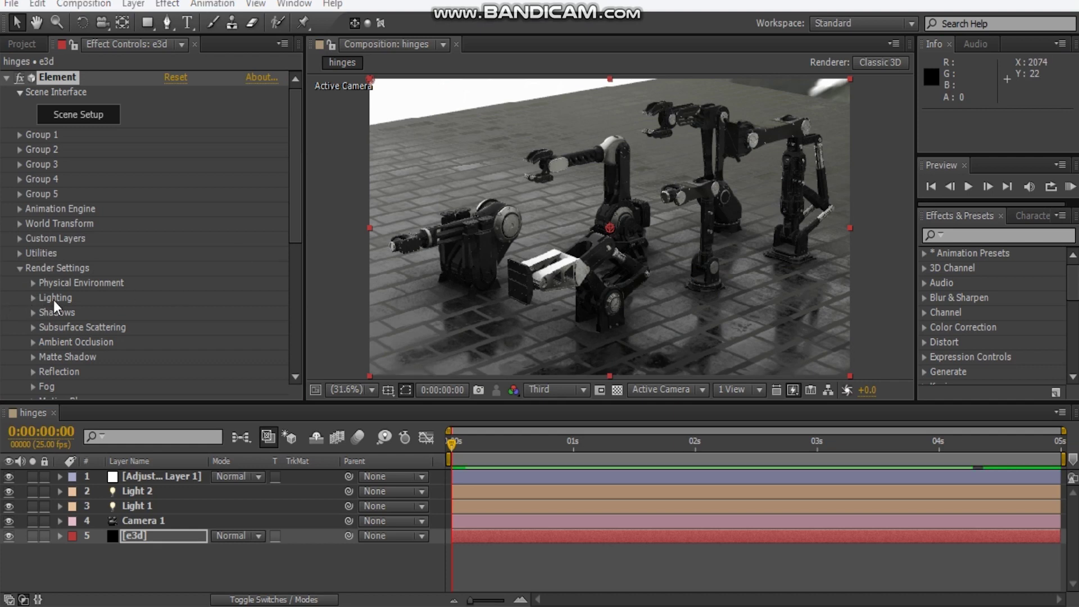
# Expand the e3d layer's Shadows render settings and toggle shadows off and on to compare the image.
pyautogui.click(211, 245)
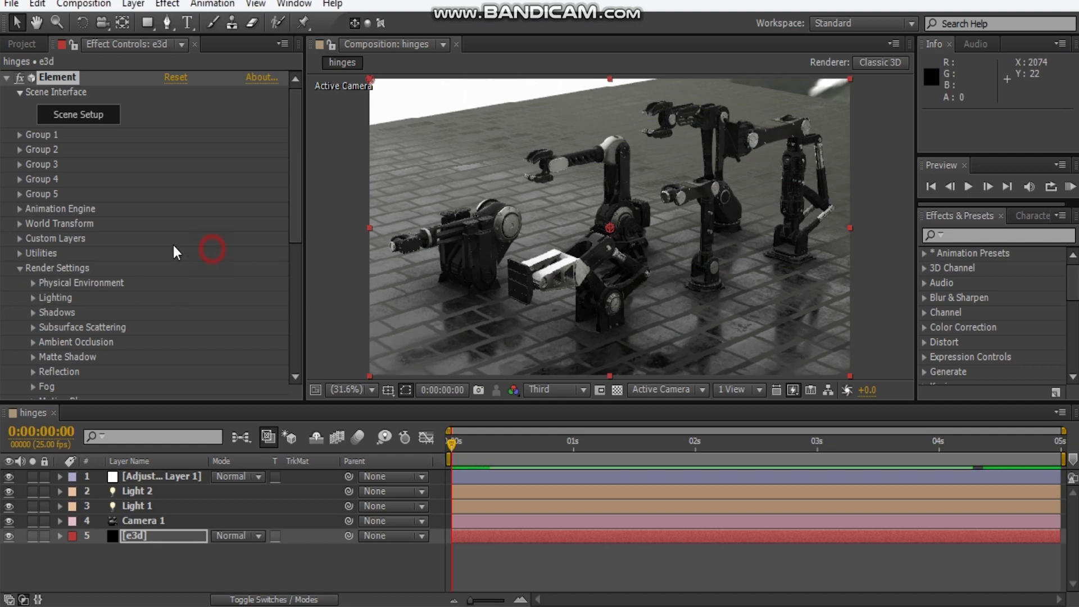
pyautogui.click(30, 313)
pyautogui.click(32, 313)
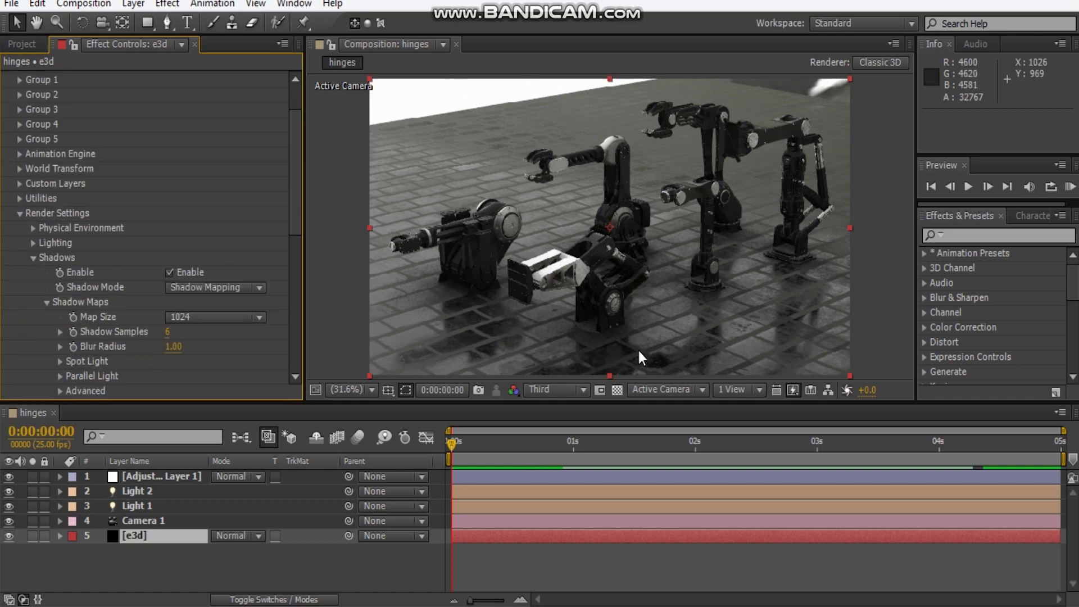
pyautogui.moveTo(638, 348); pyautogui.dragTo(615, 295)
pyautogui.scroll(1, 615, 294)
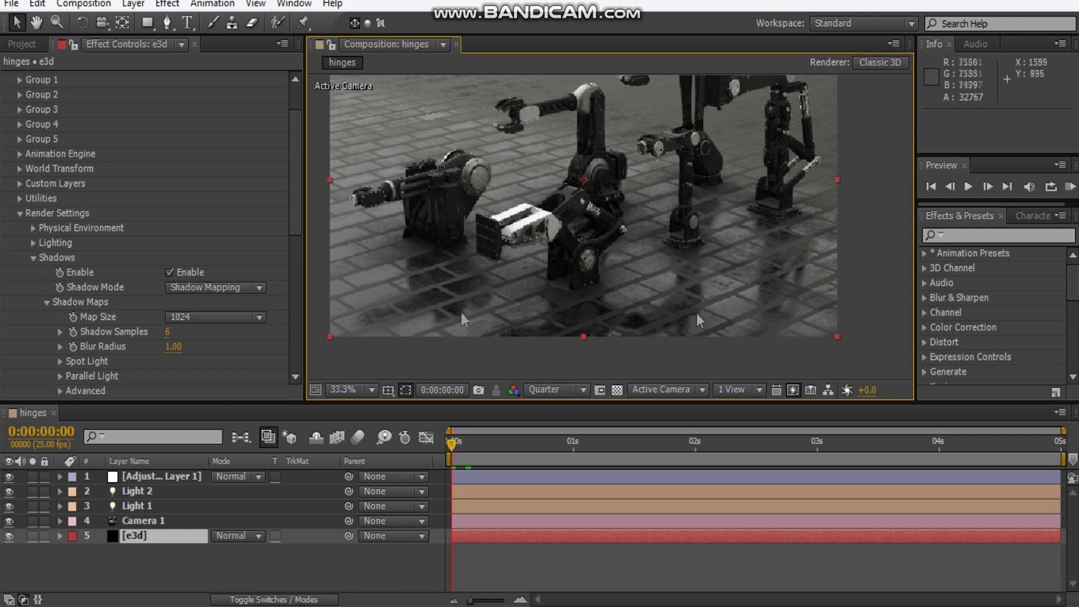
pyautogui.click(170, 272)
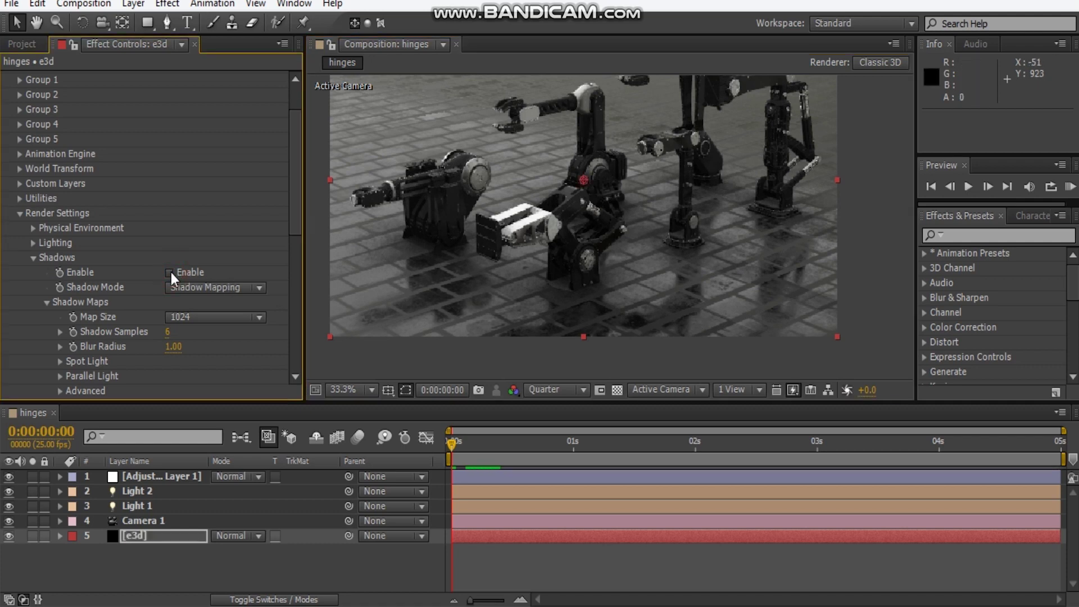
pyautogui.click(169, 273)
pyautogui.click(170, 272)
pyautogui.click(170, 272)
# Inspect the e3d layer's Ambient Occlusion settings against the rendered hinges and collapse them.
pyautogui.scroll(-6, 58, 279)
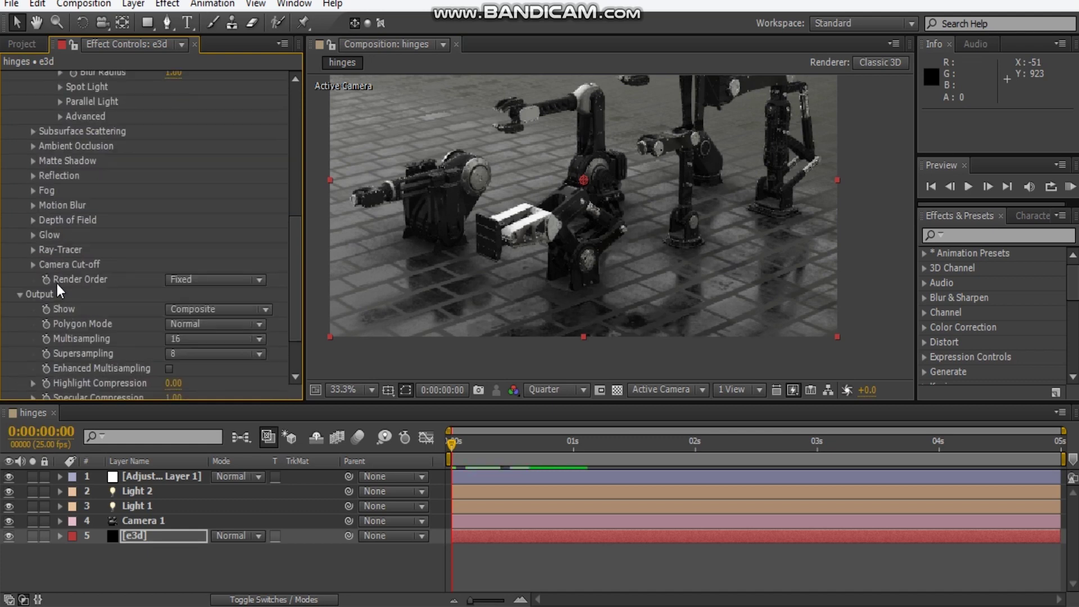
pyautogui.click(31, 146)
pyautogui.scroll(-2, 45, 144)
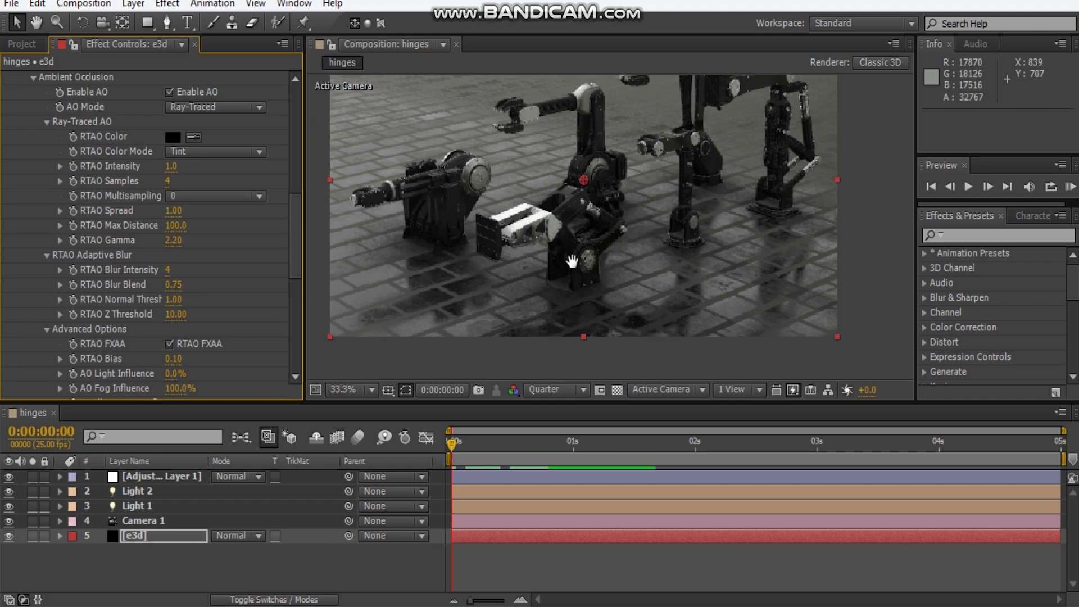
pyautogui.moveTo(570, 258); pyautogui.dragTo(593, 304)
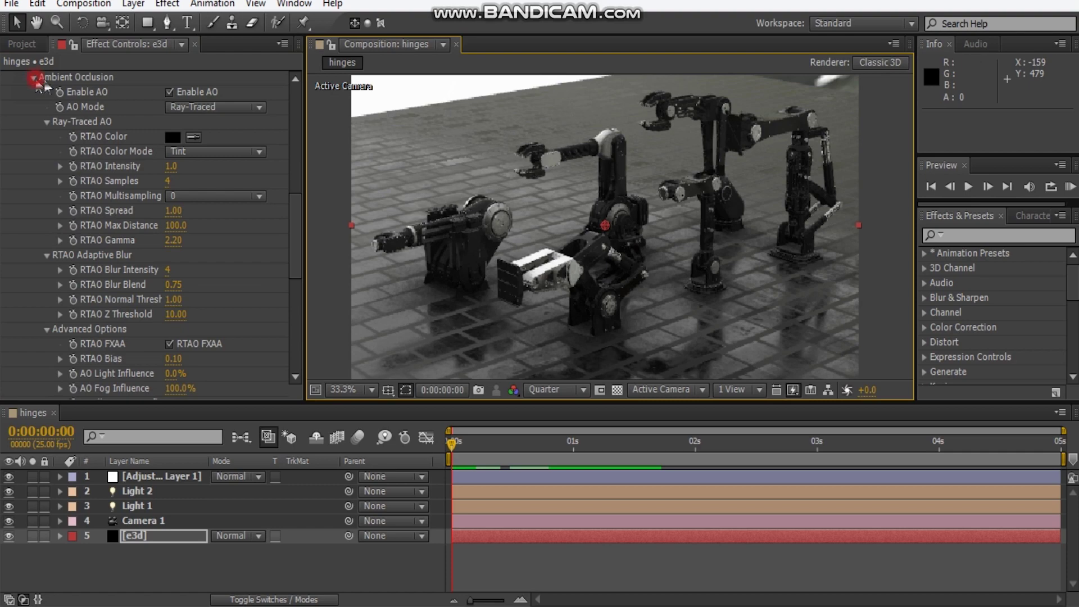
pyautogui.click(33, 77)
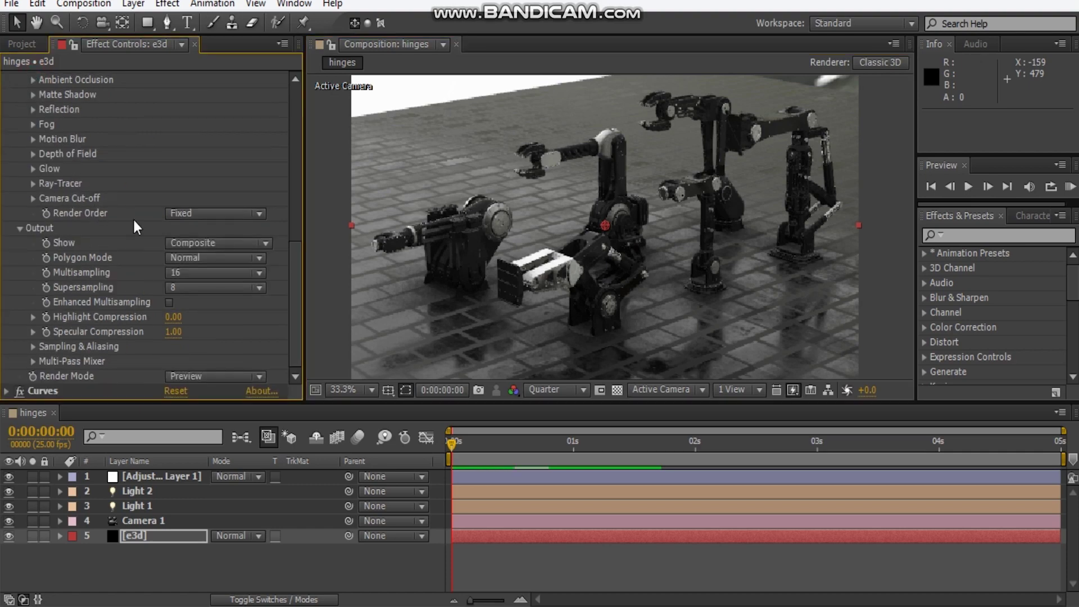
# Expand the Multi-Pass Mixer in the e3d layer's output settings and examine its Reflectivity and Shadows values.
pyautogui.click(33, 362)
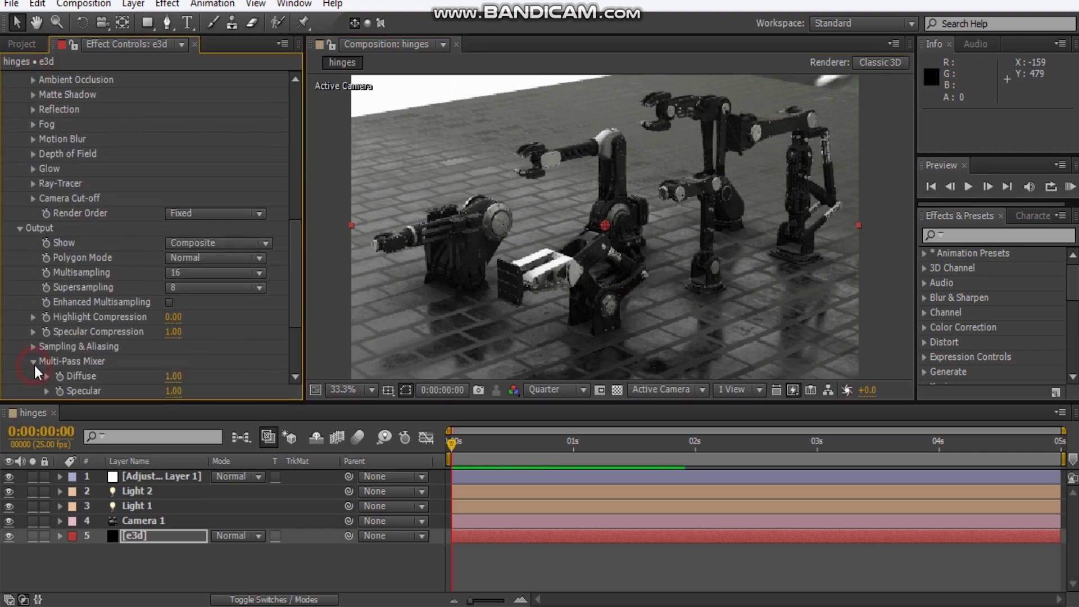
pyautogui.scroll(-1, 200, 323)
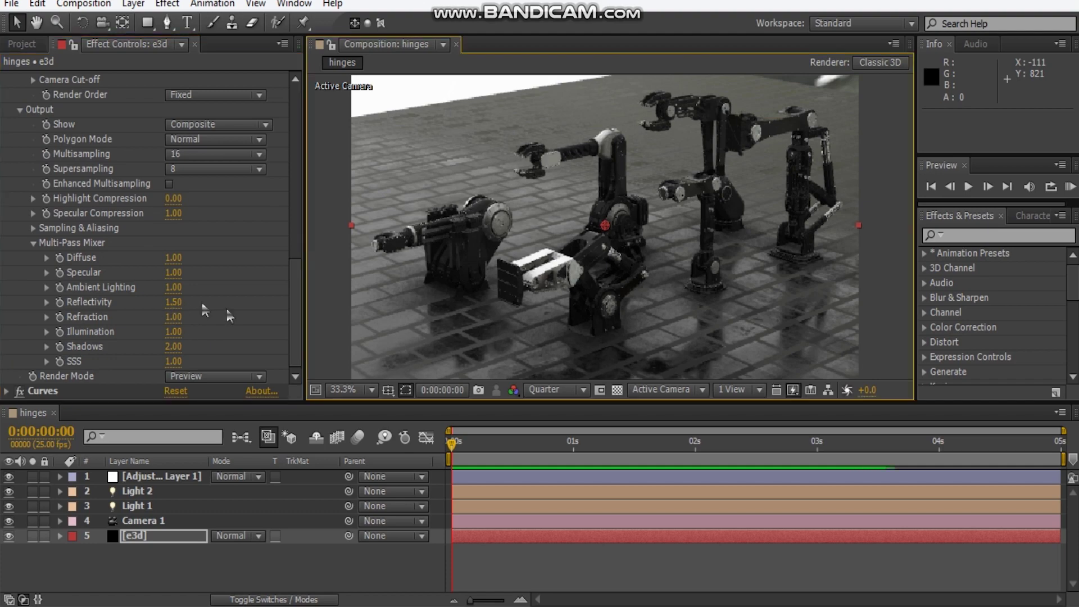
pyautogui.moveTo(613, 233); pyautogui.dragTo(584, 246)
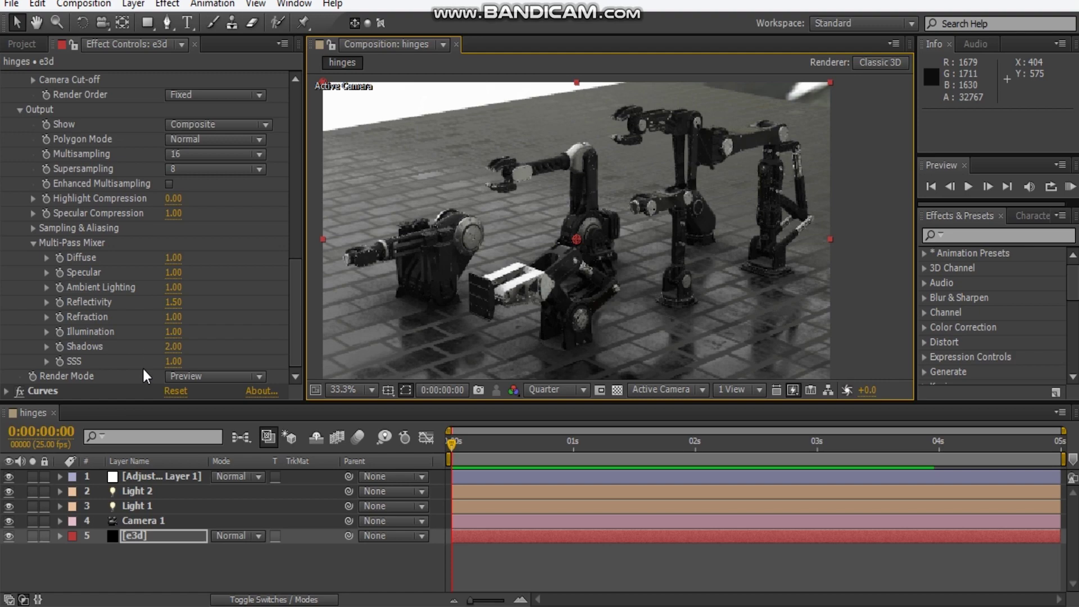
# Expand the e3d layer's Physical Environment settings and examine the environment rotation against the rendered background and floor.
pyautogui.scroll(7, 146, 339)
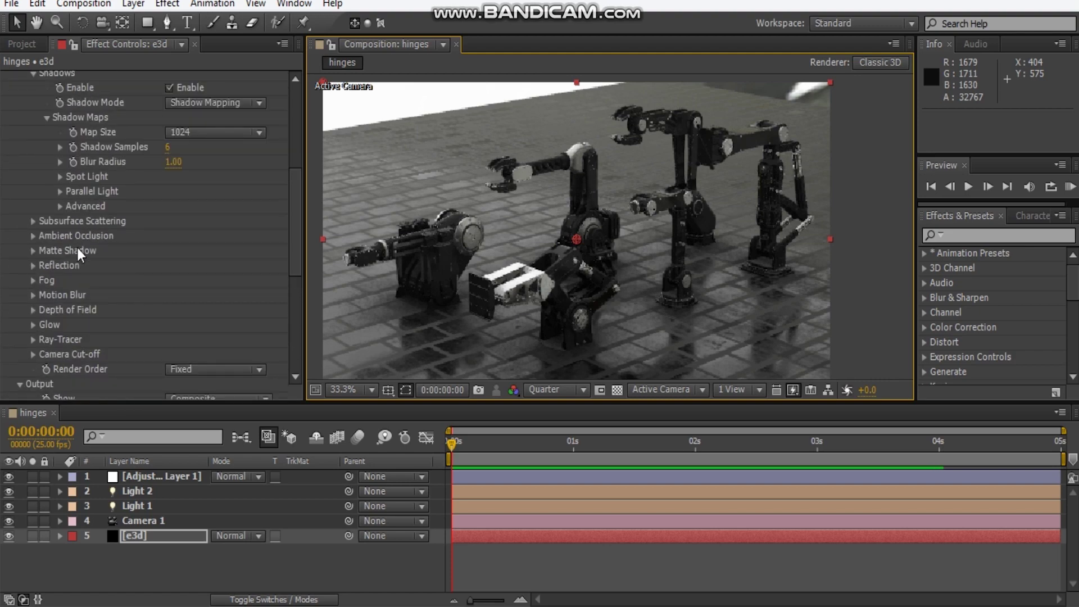
pyautogui.scroll(2, 92, 240)
pyautogui.click(34, 123)
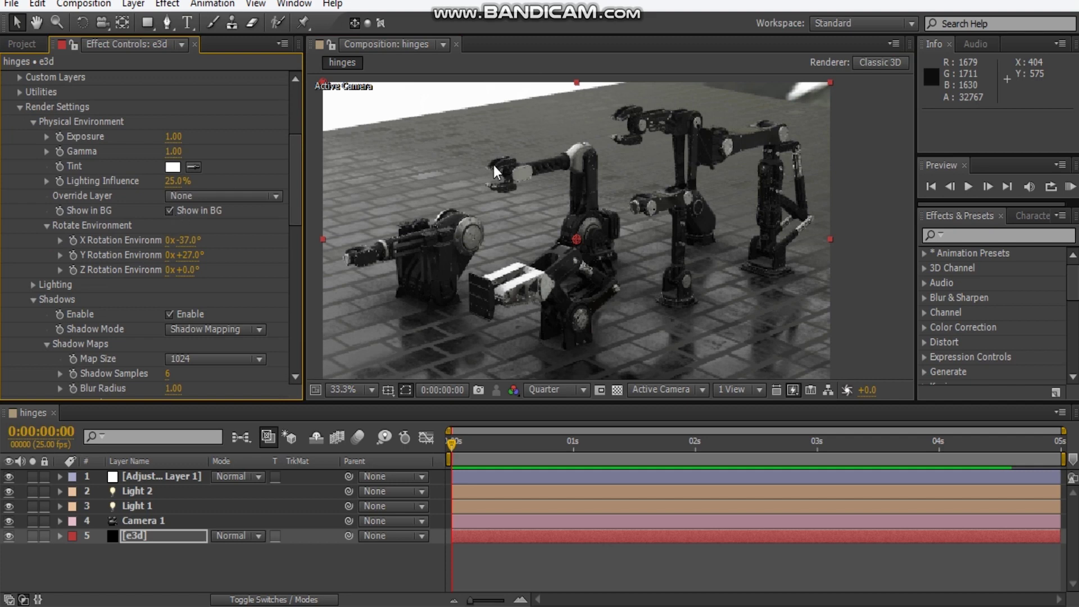
pyautogui.moveTo(398, 99); pyautogui.dragTo(406, 142)
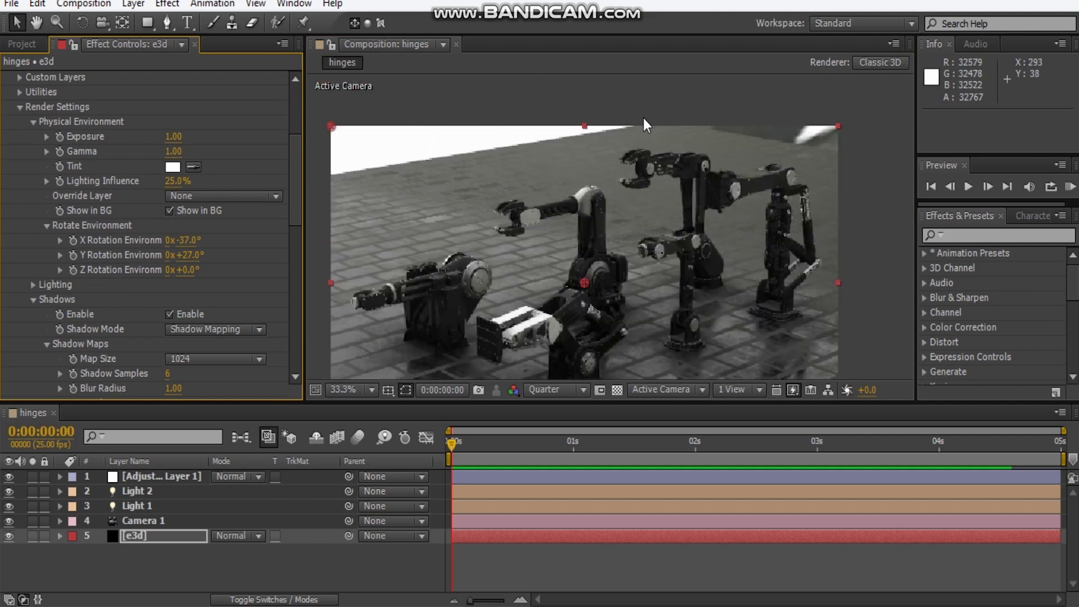
pyautogui.scroll(-1, 620, 342)
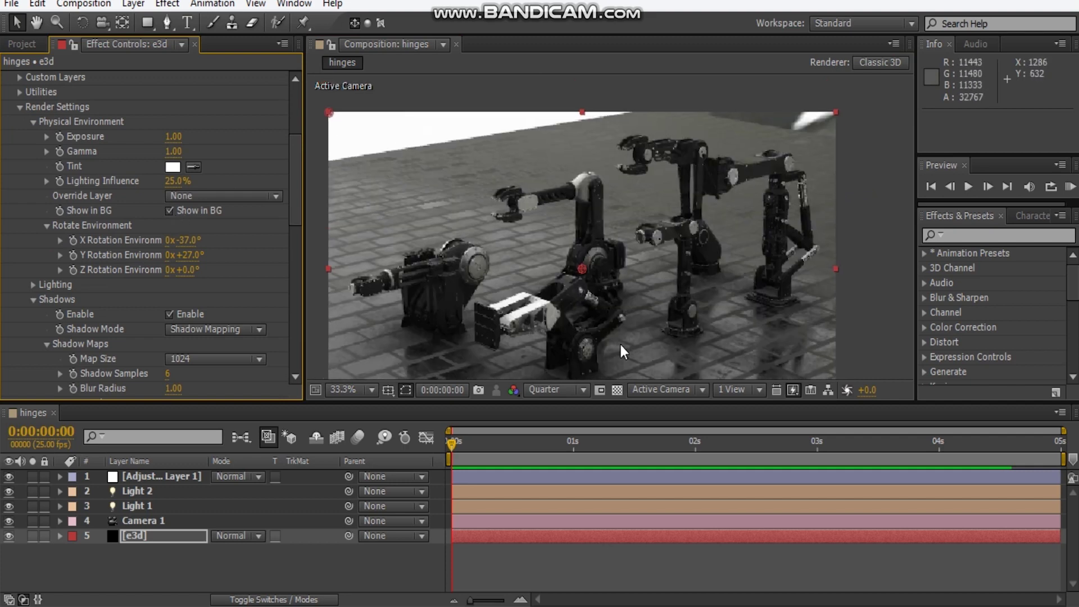
pyautogui.click(629, 300)
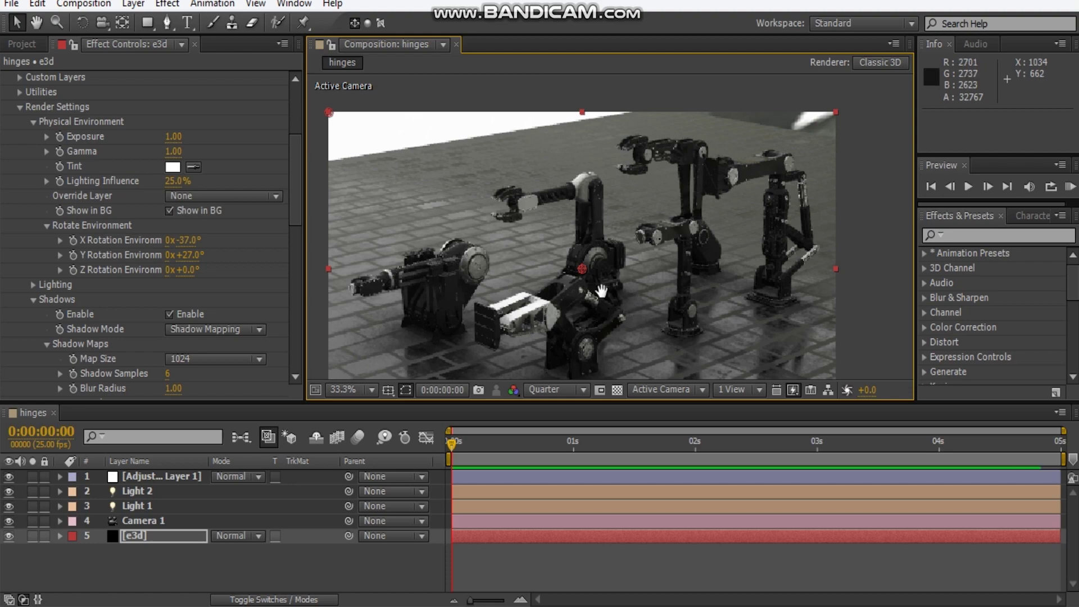
pyautogui.scroll(-1, 601, 291)
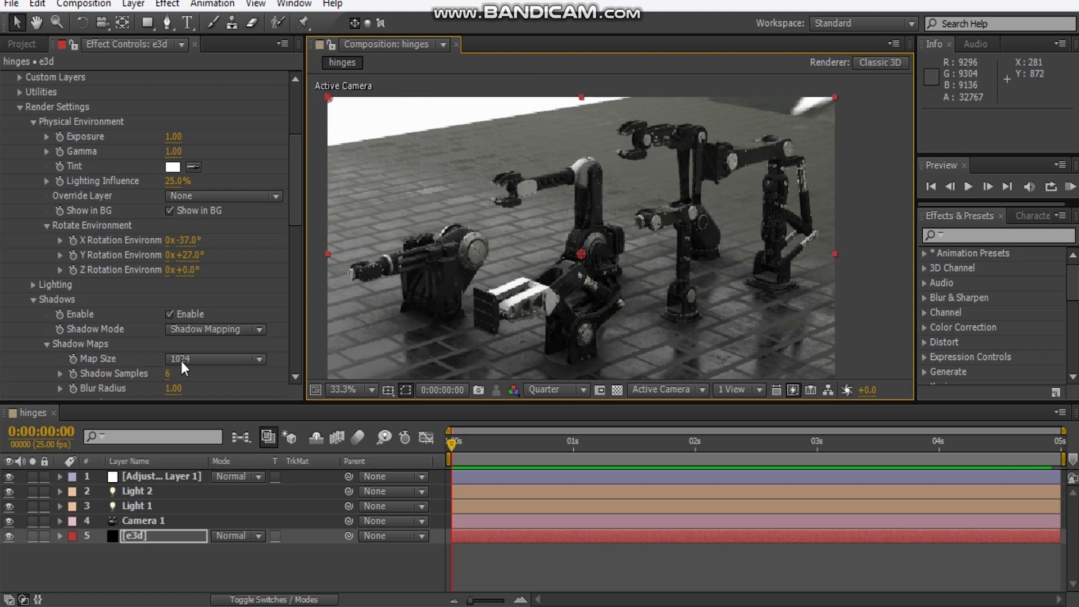
# Select the camera and both lights in turn and review the Light 2 settings.
pyautogui.click(141, 520)
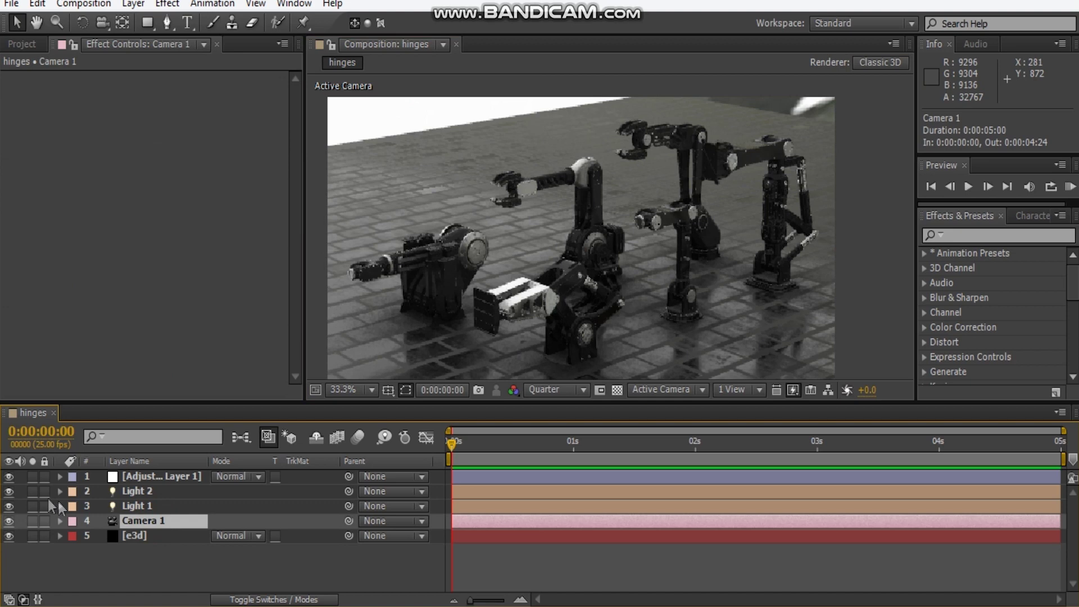
pyautogui.click(156, 507)
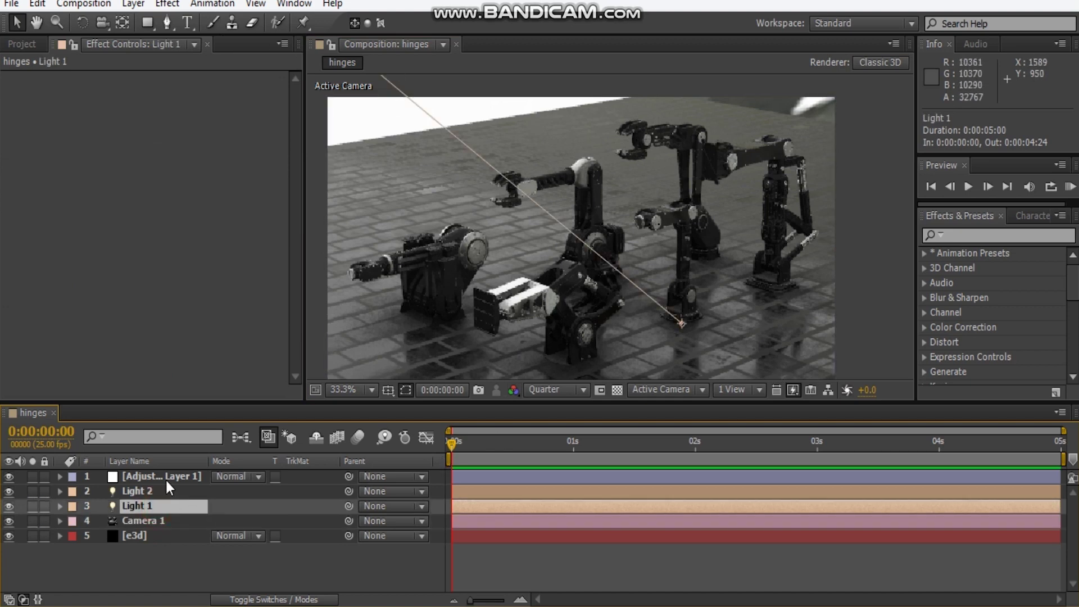
pyautogui.click(152, 493)
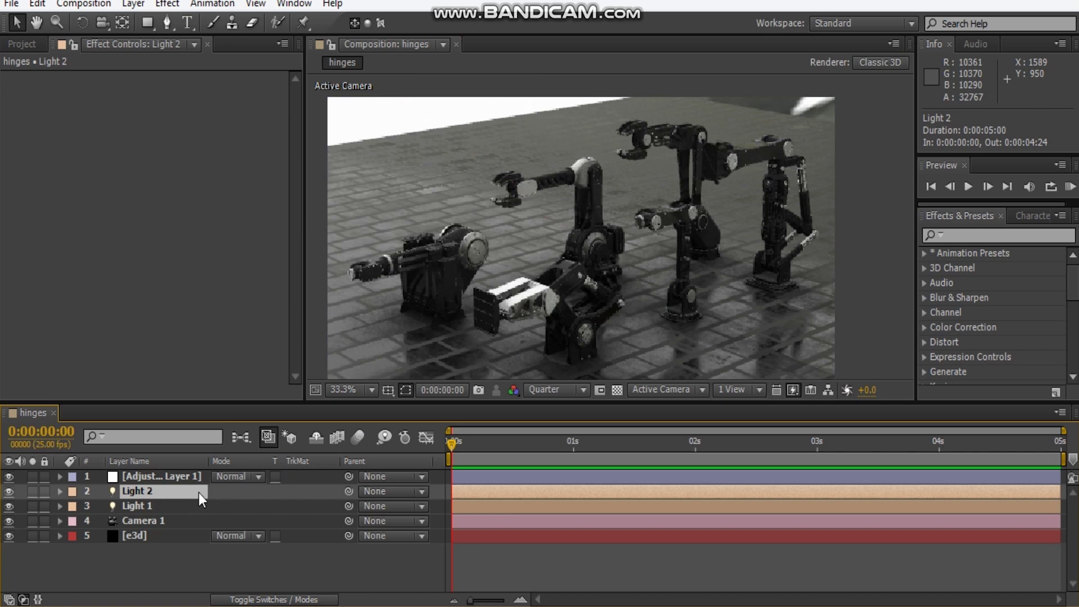
pyautogui.doubleClick(215, 488)
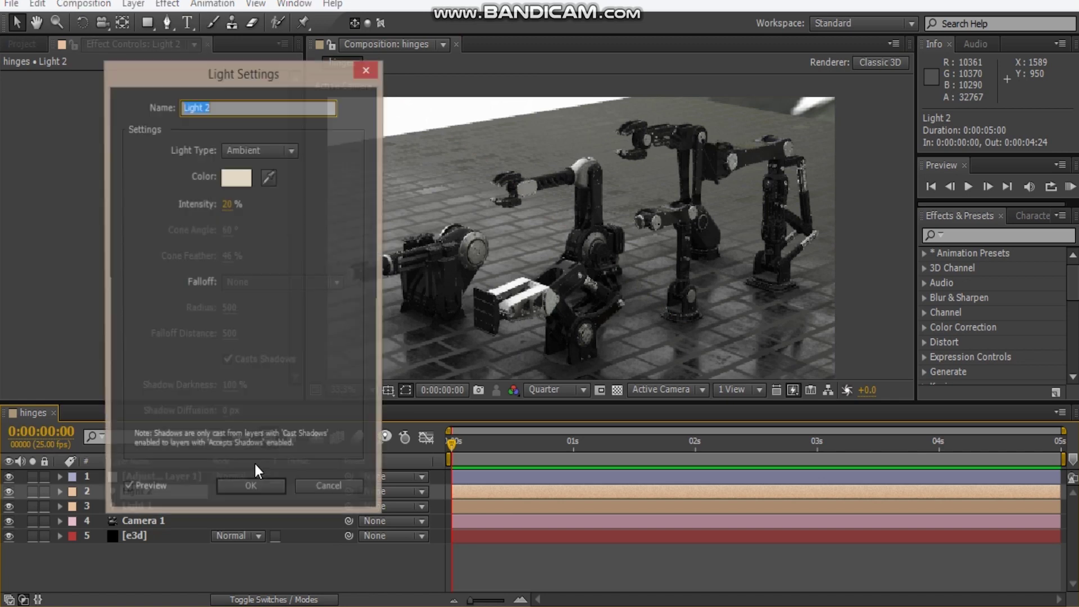
pyautogui.click(251, 490)
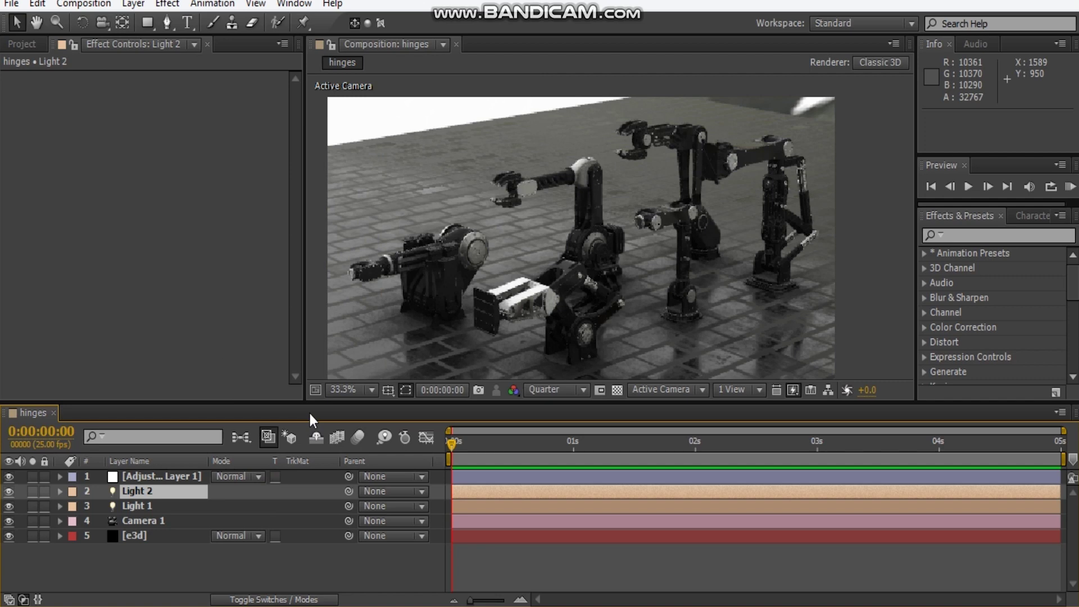
# Enable the Curves and Looks effects on the adjustment layer of the hinges composition.
pyautogui.click(163, 477)
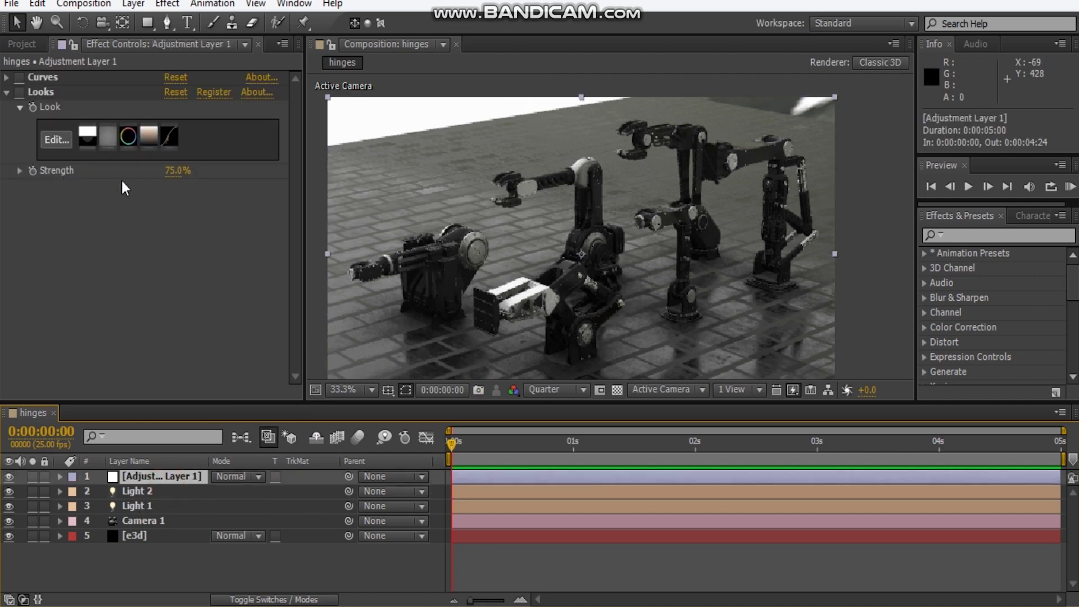
pyautogui.click(21, 77)
pyautogui.click(20, 92)
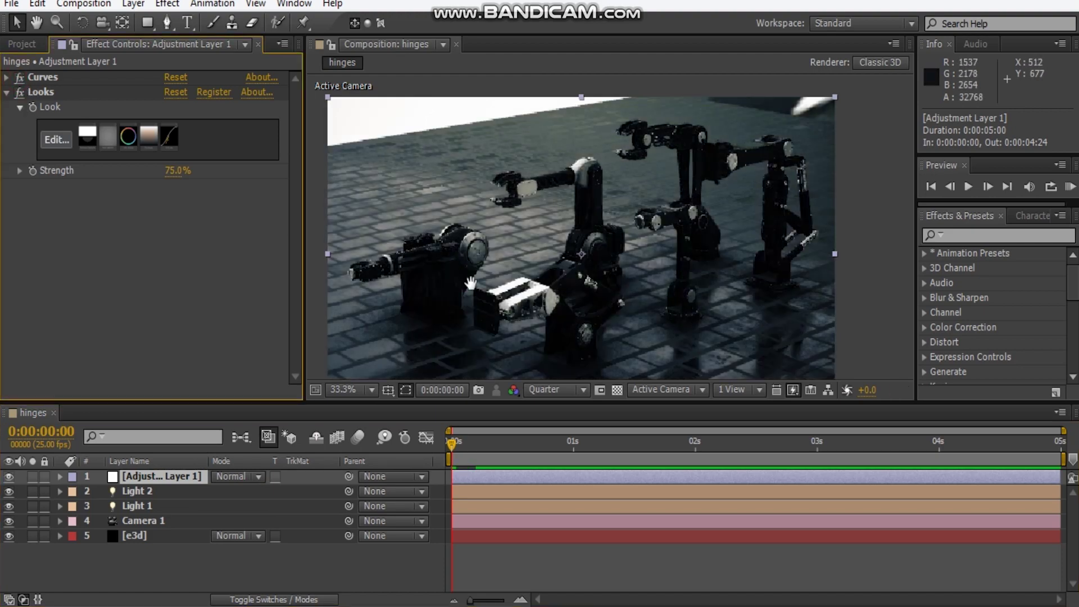
pyautogui.moveTo(369, 374); pyautogui.dragTo(376, 359)
pyautogui.click(355, 388)
pyautogui.click(374, 93)
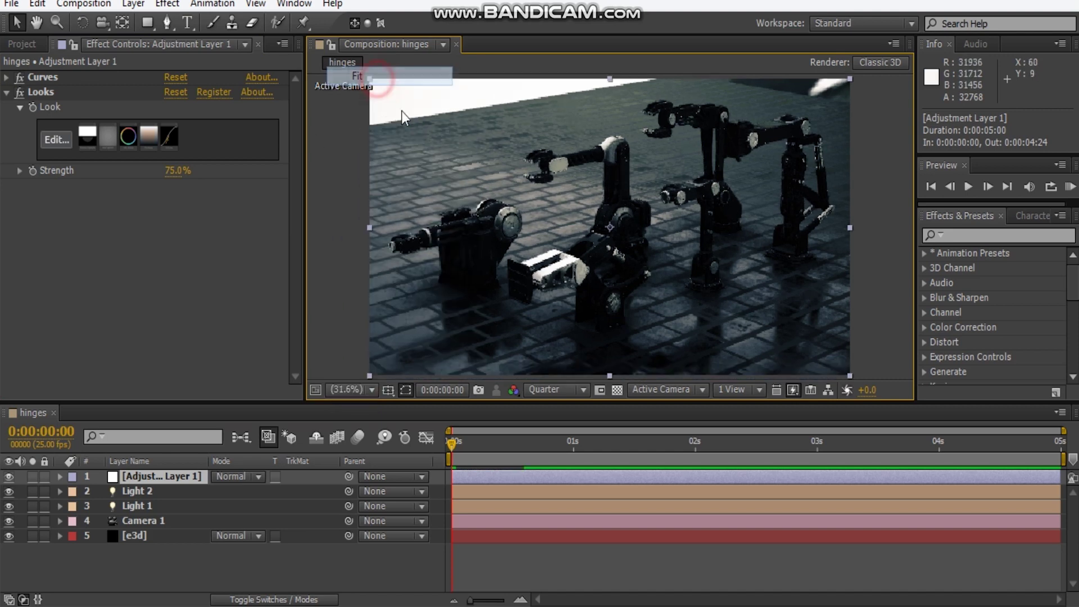
# Set the adjustment layer's Looks strength to 50% and review its Wormhole look in the Looks editor, accepting it as is.
pyautogui.click(170, 171)
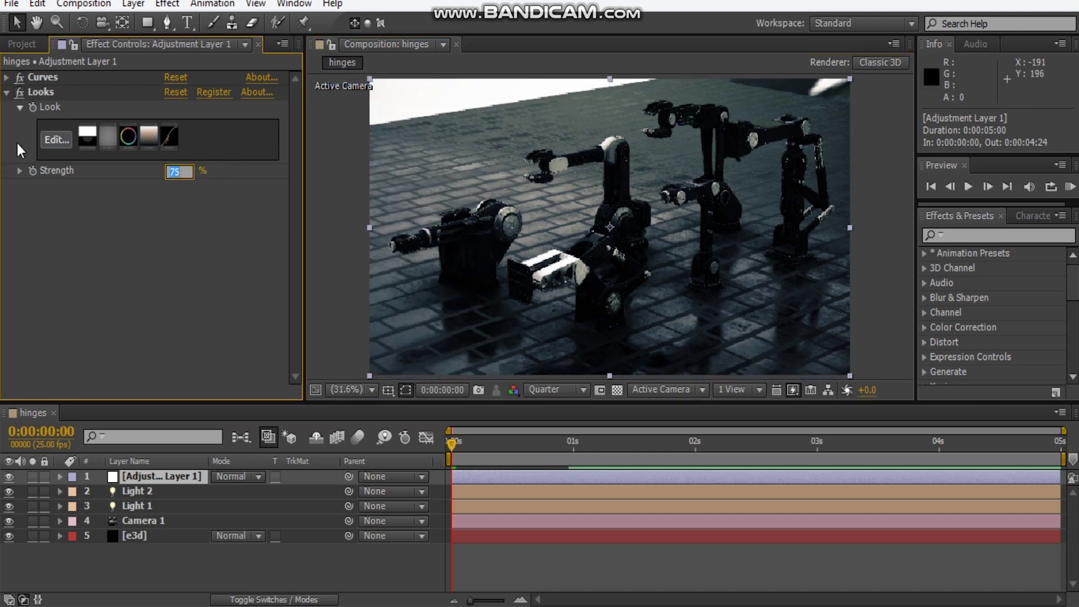
pyautogui.write('50')
pyautogui.press('Return')
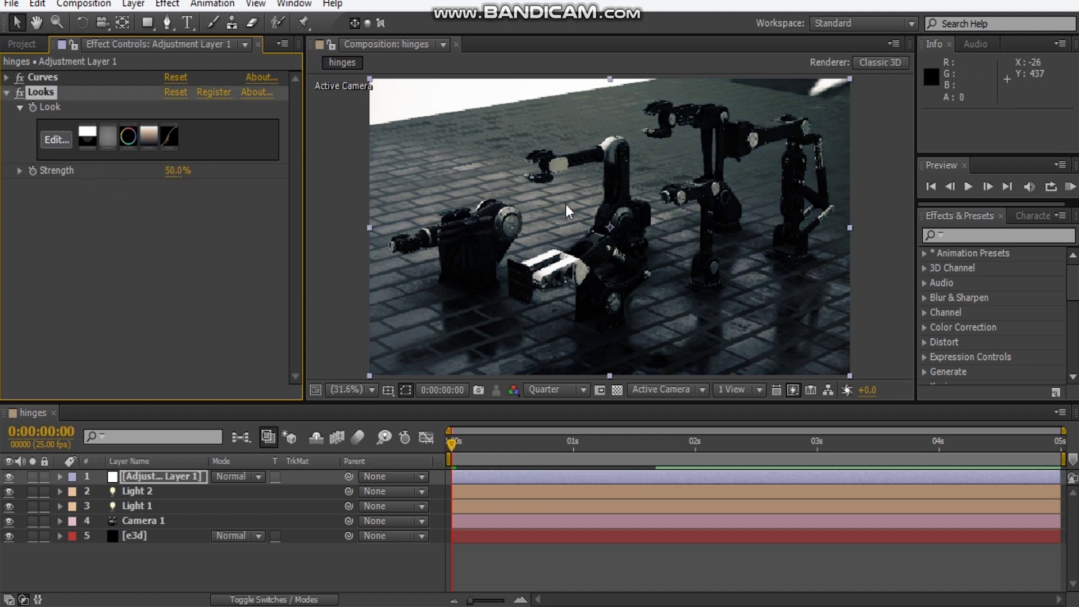
pyautogui.click(56, 141)
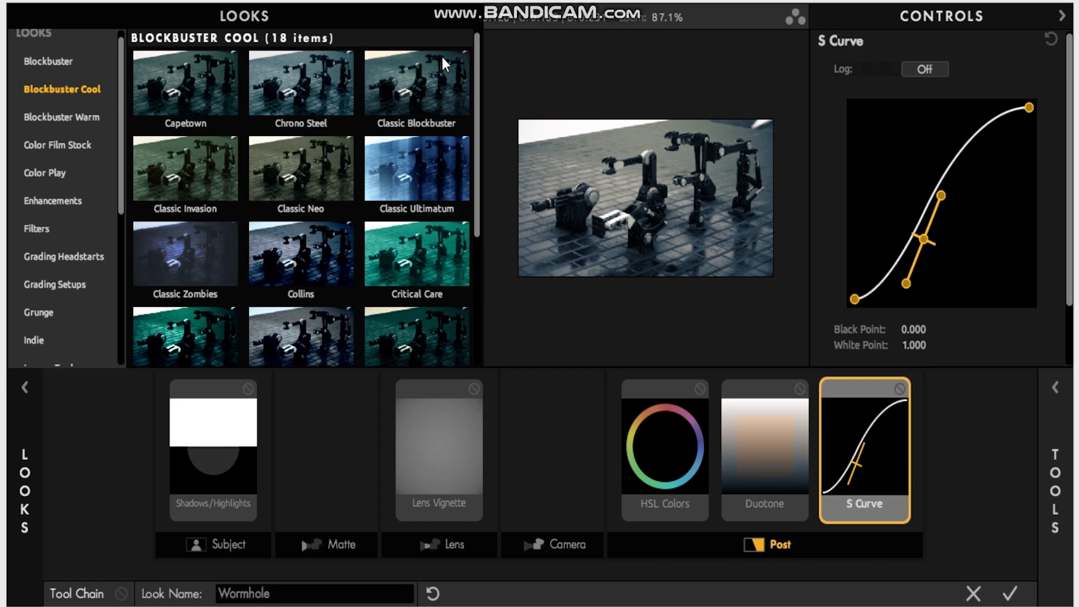
pyautogui.click(1010, 594)
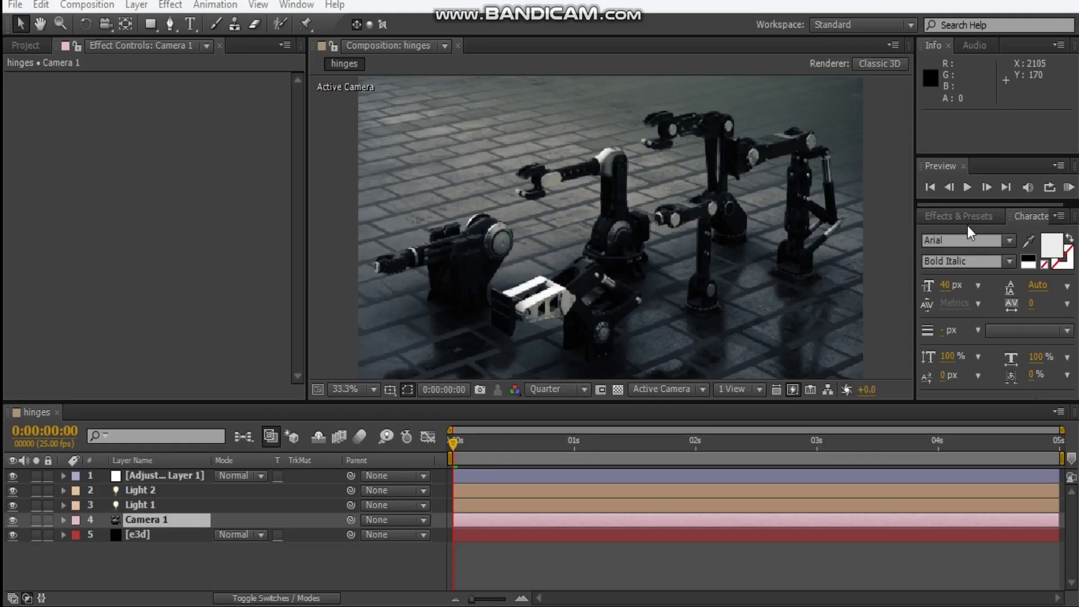